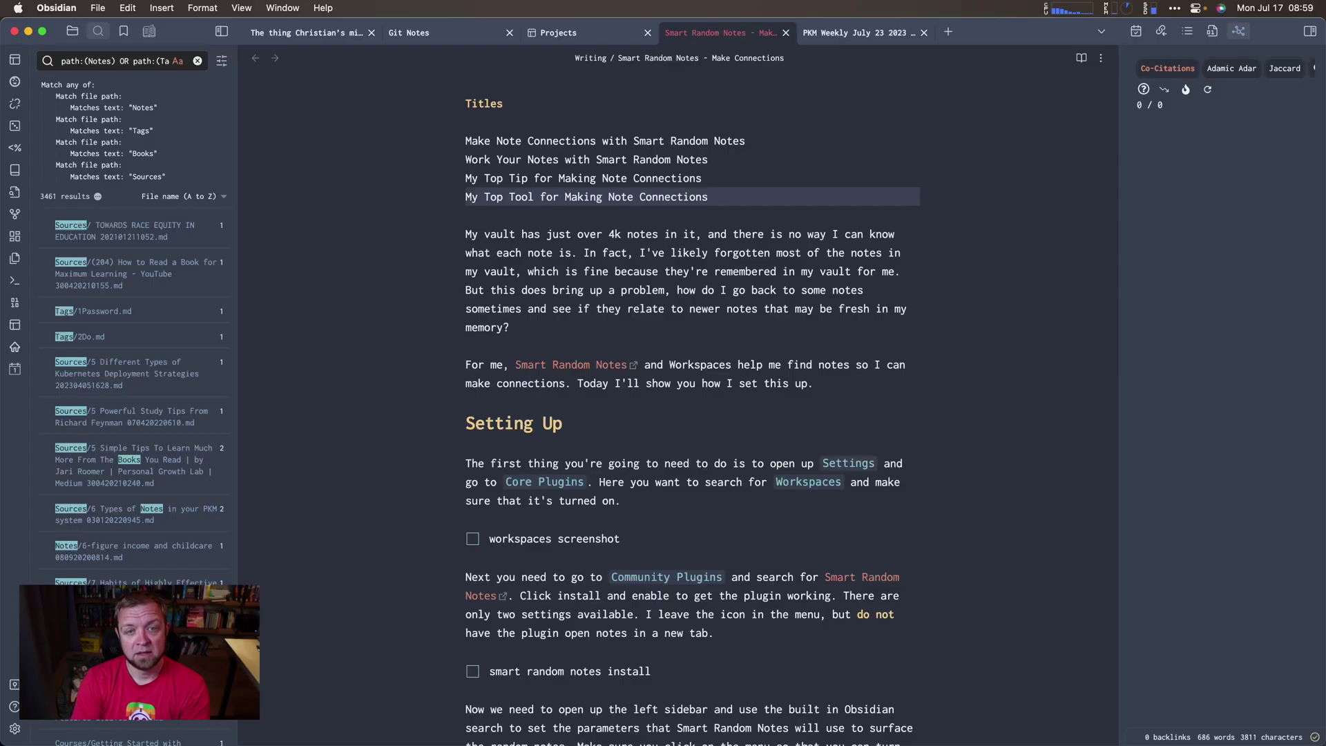
# Glance at the Core plugins list in settings, close it, and start a screenshot.
pyautogui.scroll(-2, 340, 581)
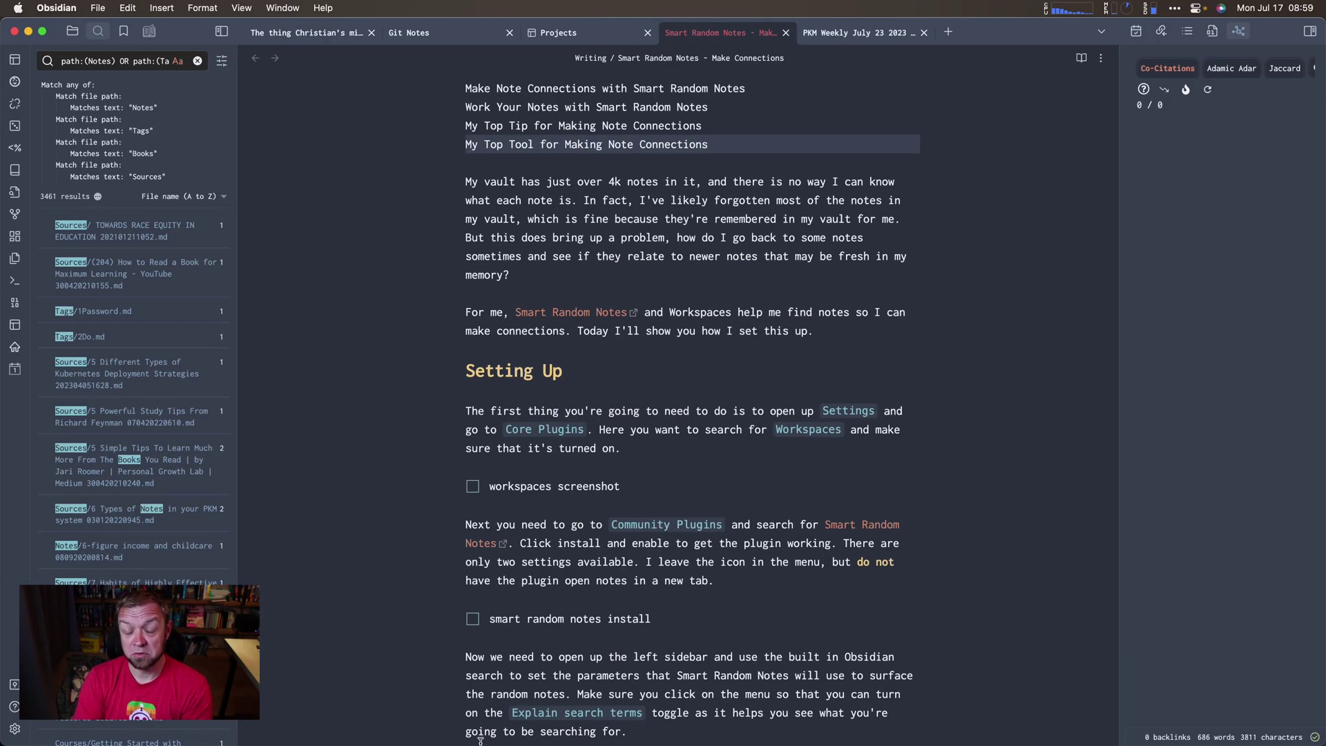
pyautogui.scroll(-3, 481, 741)
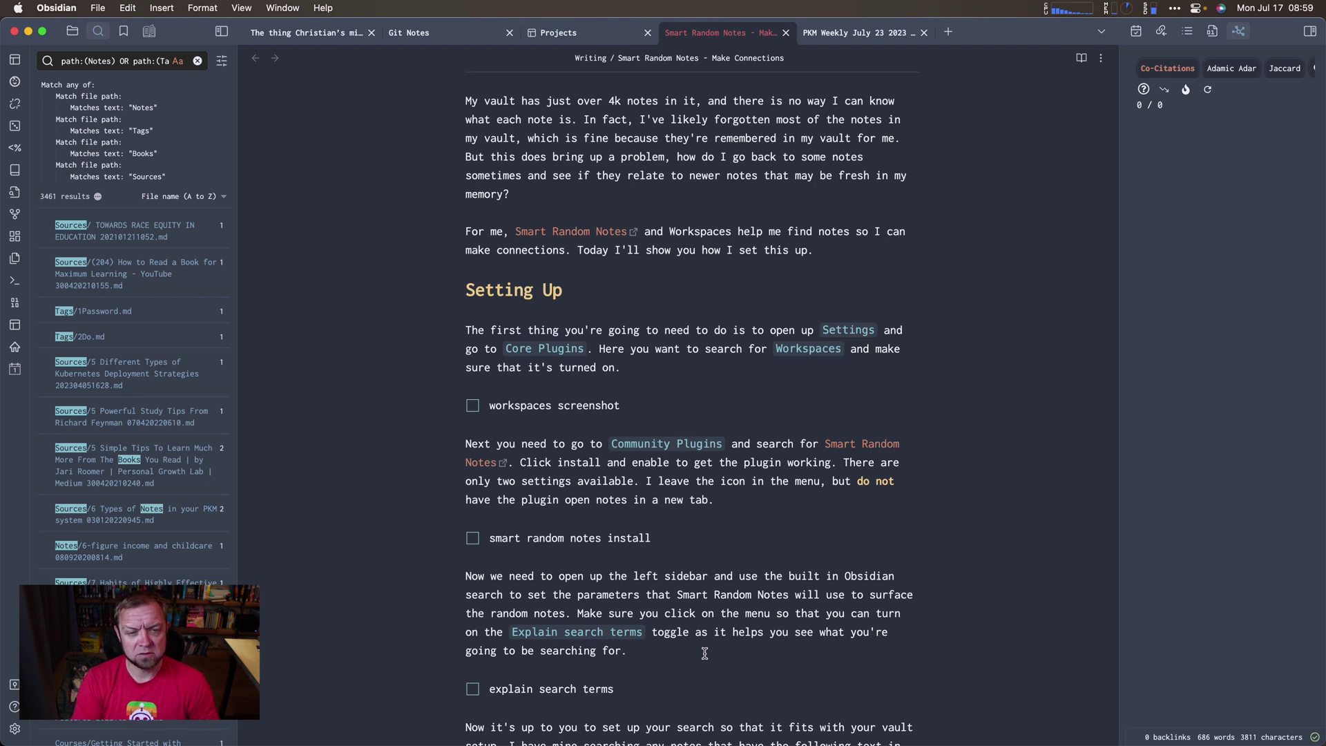
pyautogui.press('super+comma')
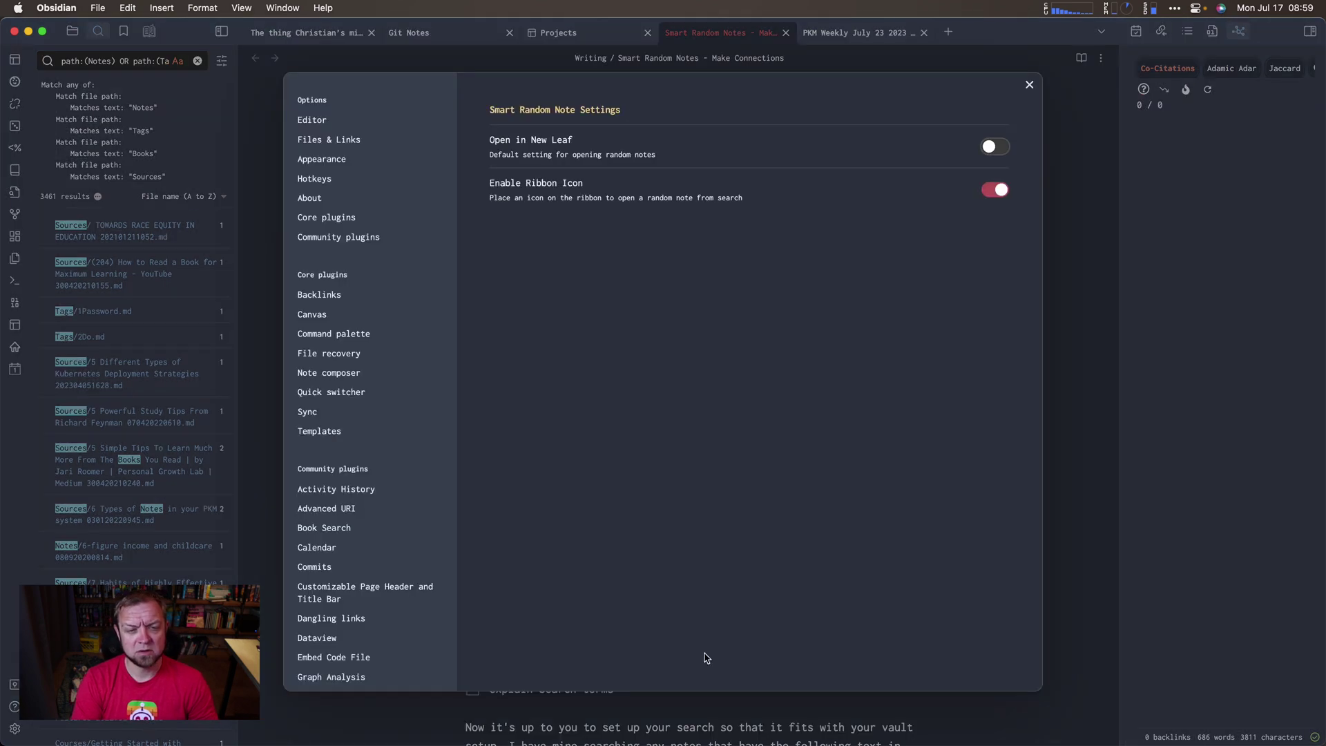
pyautogui.click(324, 220)
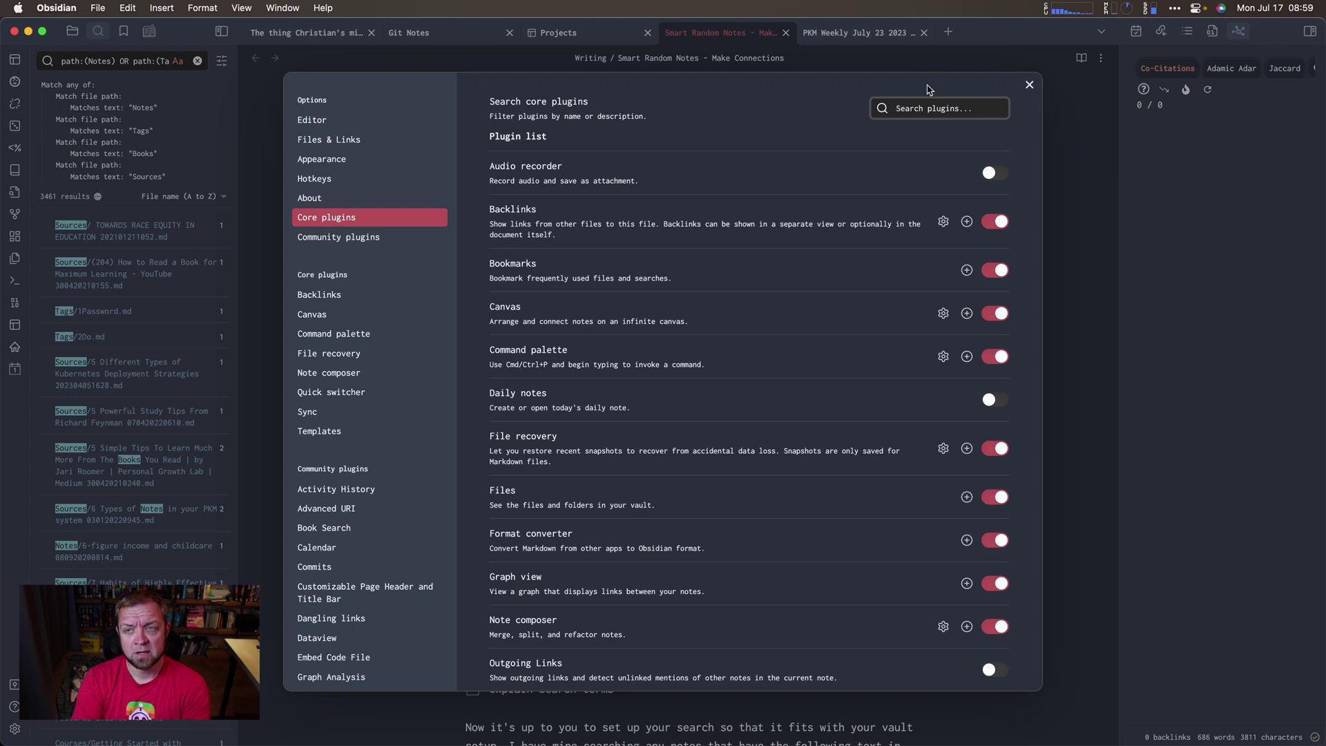
pyautogui.click(1029, 84)
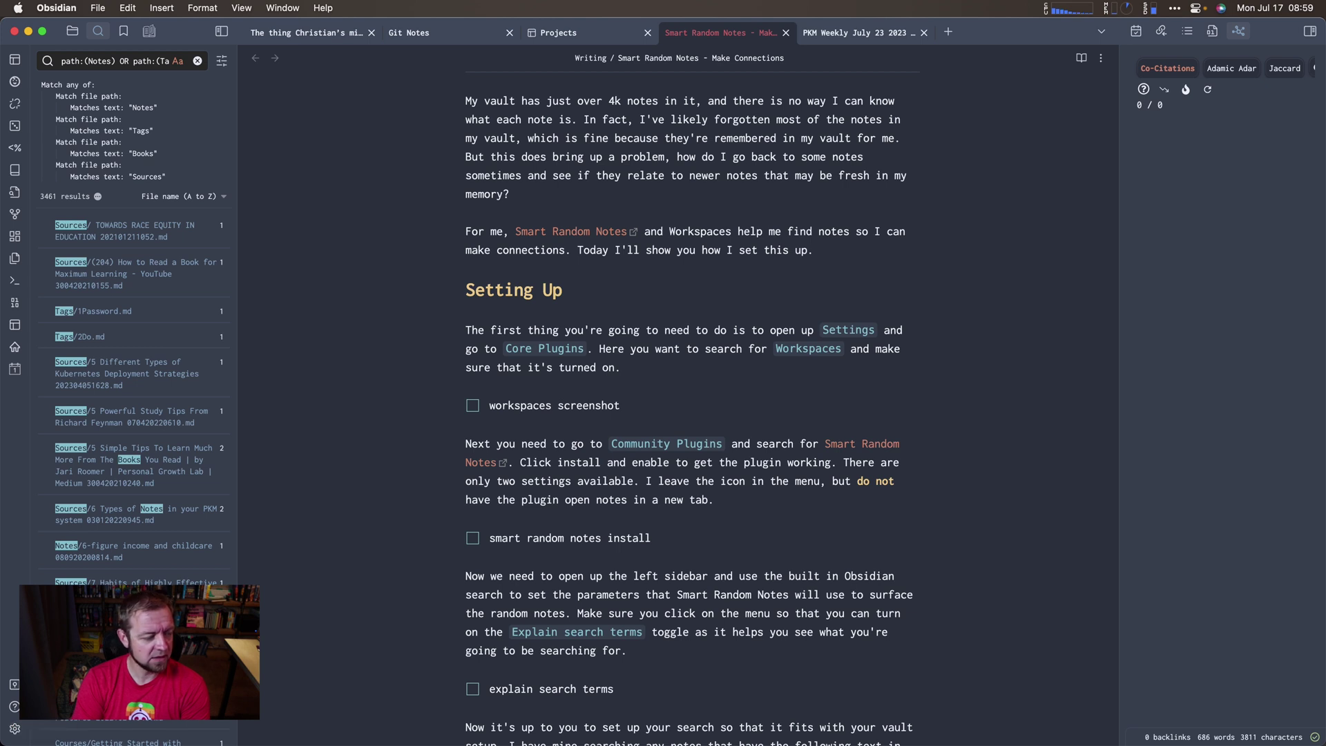
pyautogui.press('super+shift+4')
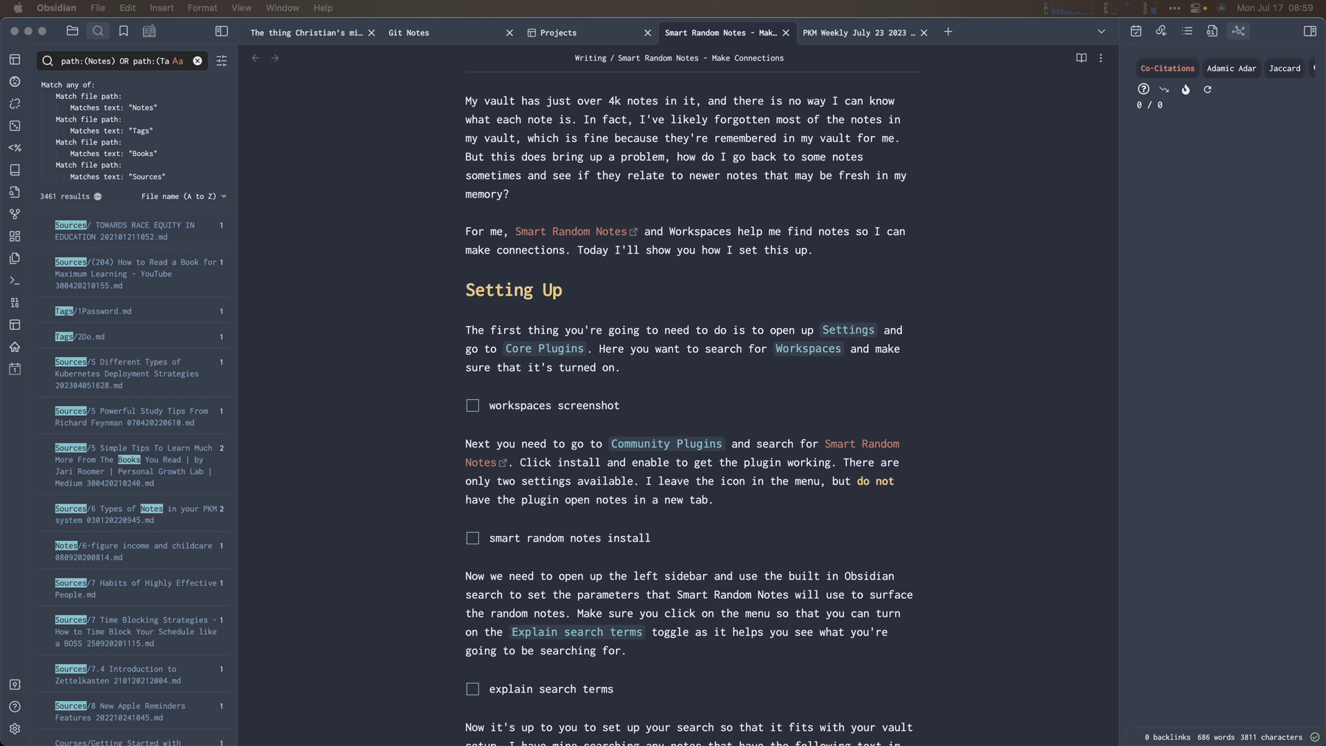
# Reopen settings and search the installed community plugins for 'work'.
pyautogui.click(17, 731)
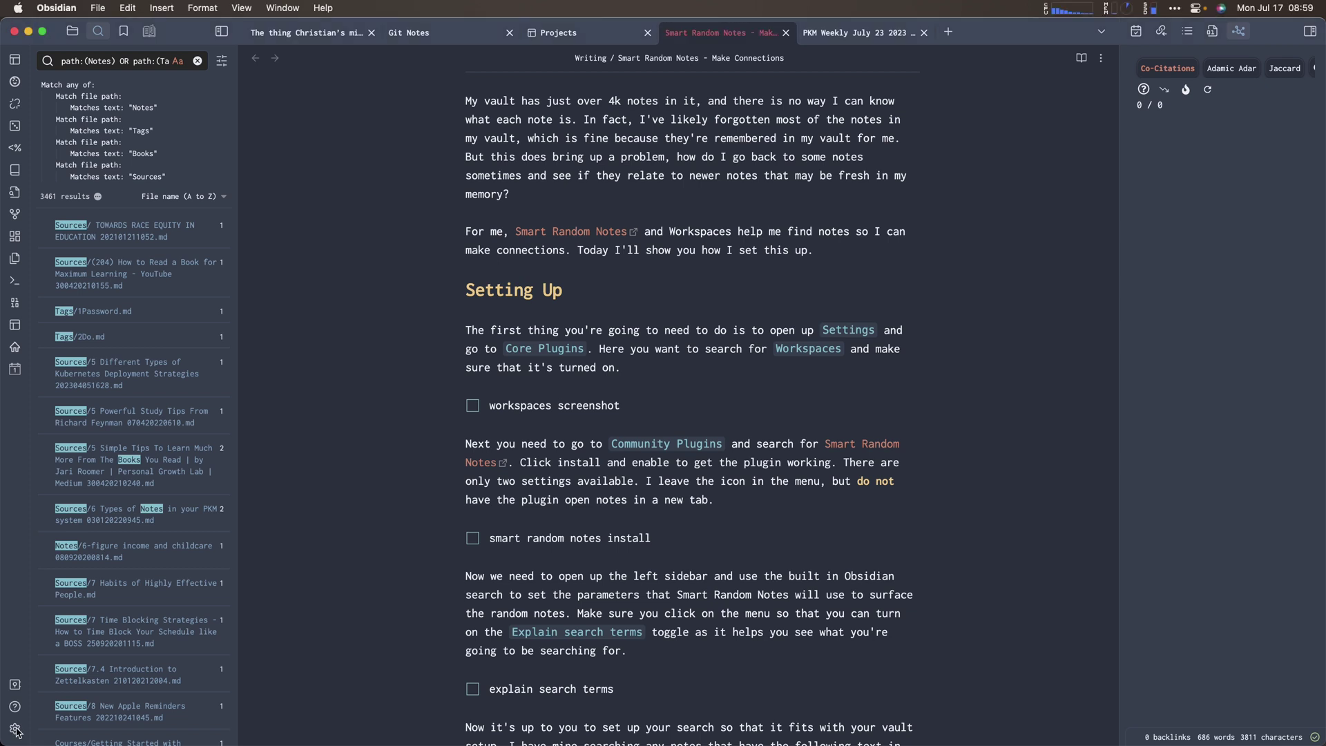
pyautogui.click(17, 730)
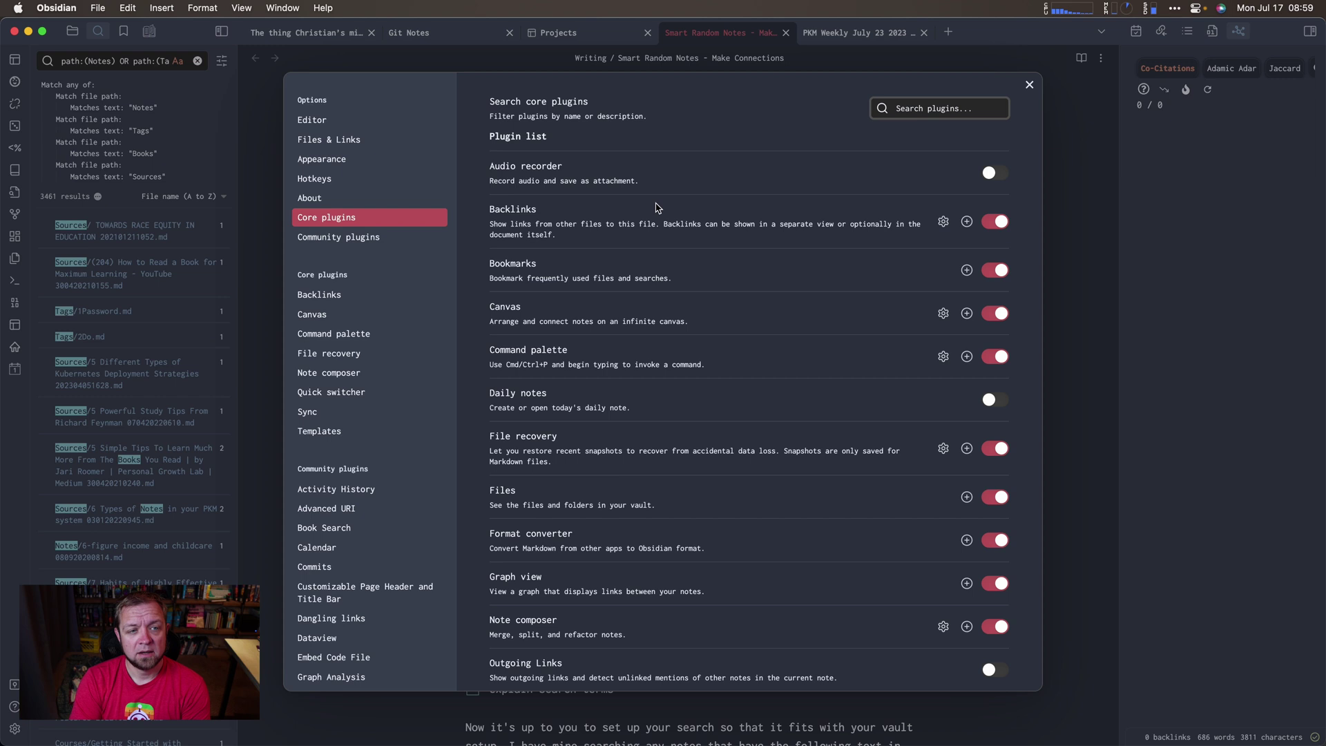
pyautogui.click(379, 238)
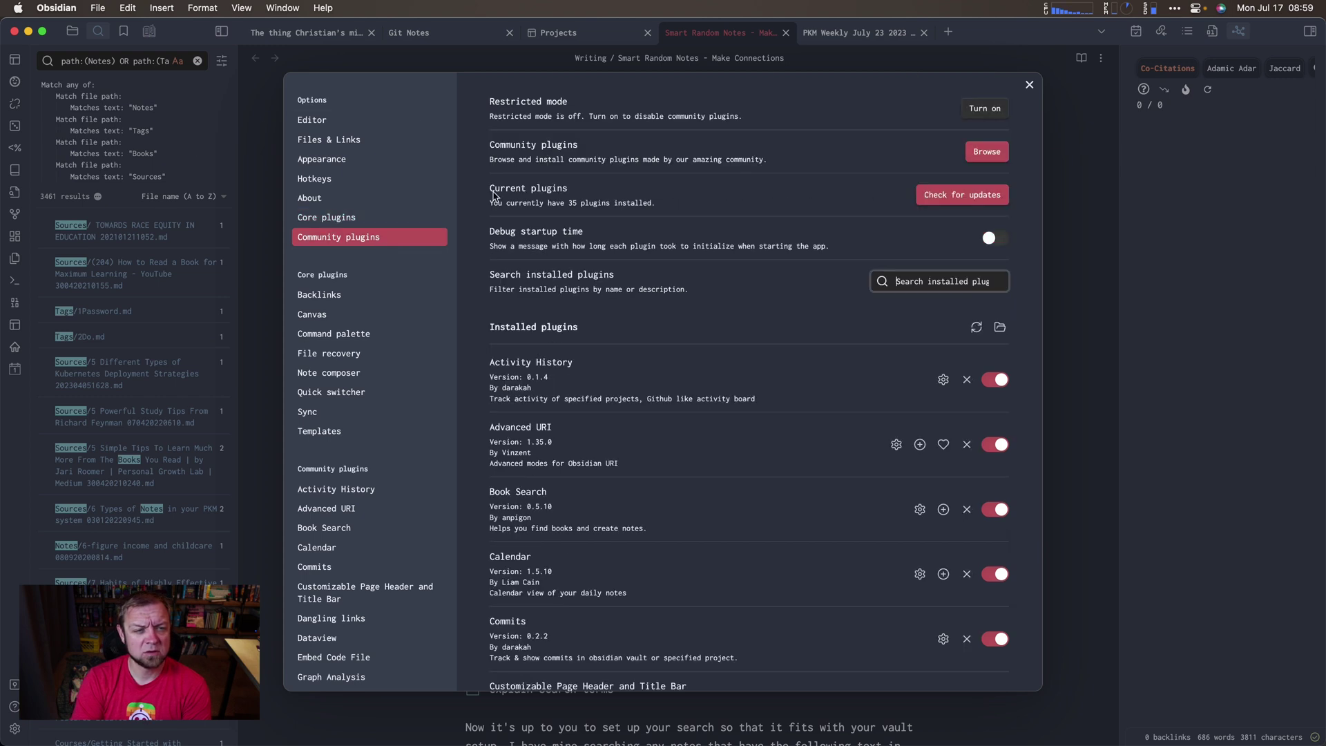
pyautogui.click(954, 290)
pyautogui.write('wo')
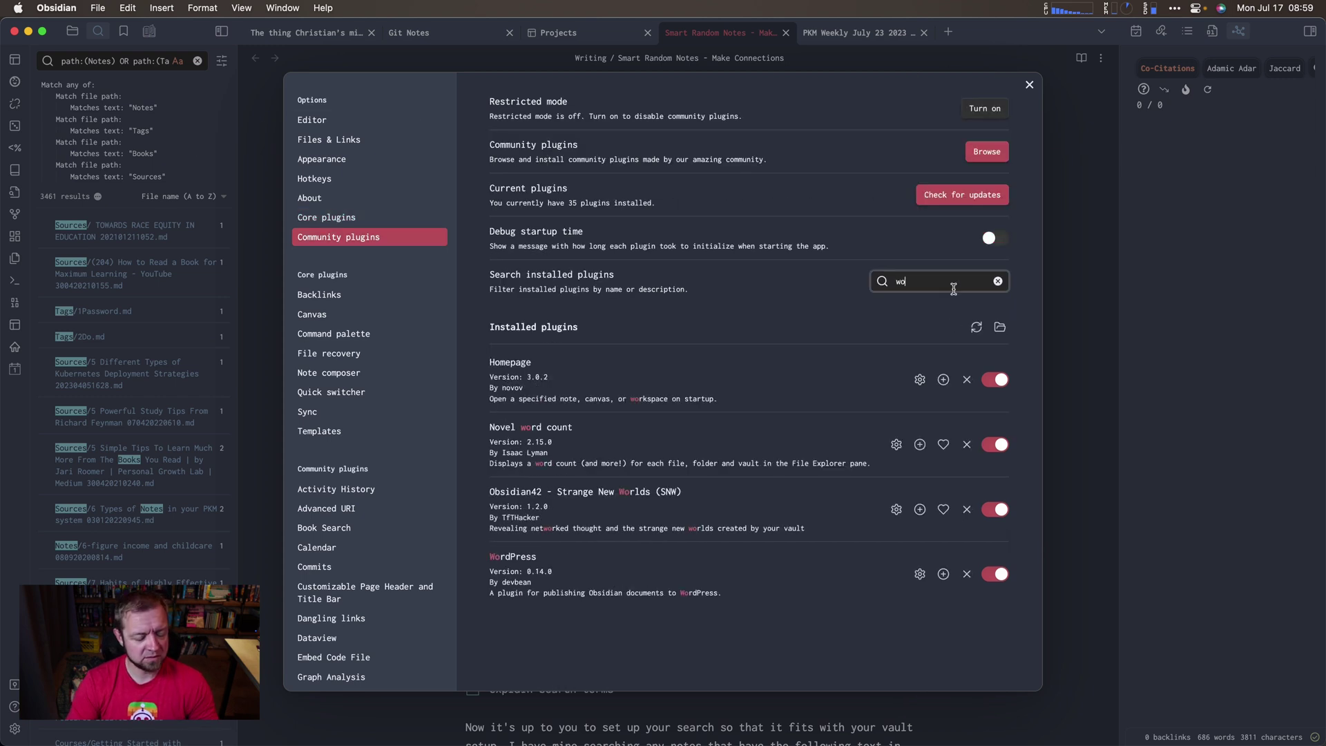
pyautogui.write('rp')
pyautogui.press('BackSpace')
pyautogui.write('k')
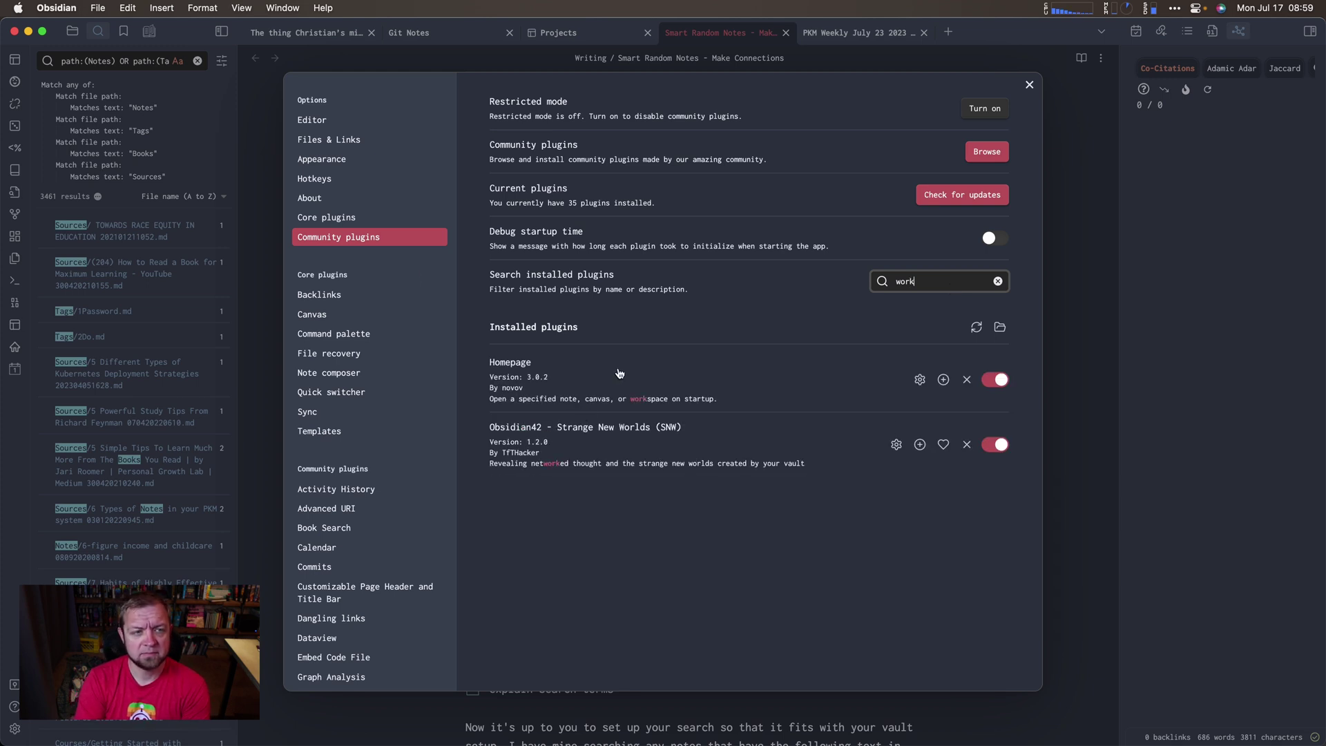
# Filter the Core plugins list by 'work' to show the enabled Workspaces plugin.
pyautogui.click(322, 217)
pyautogui.click(919, 108)
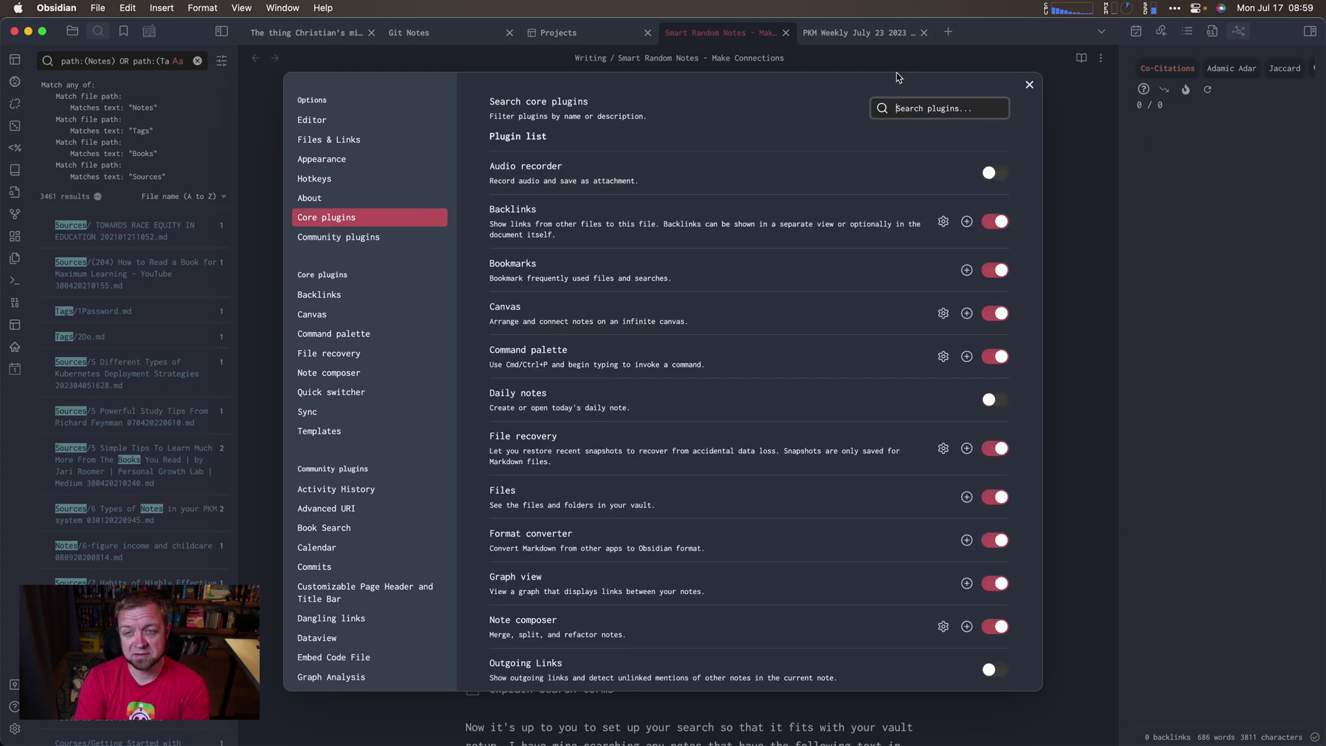
pyautogui.write('work')
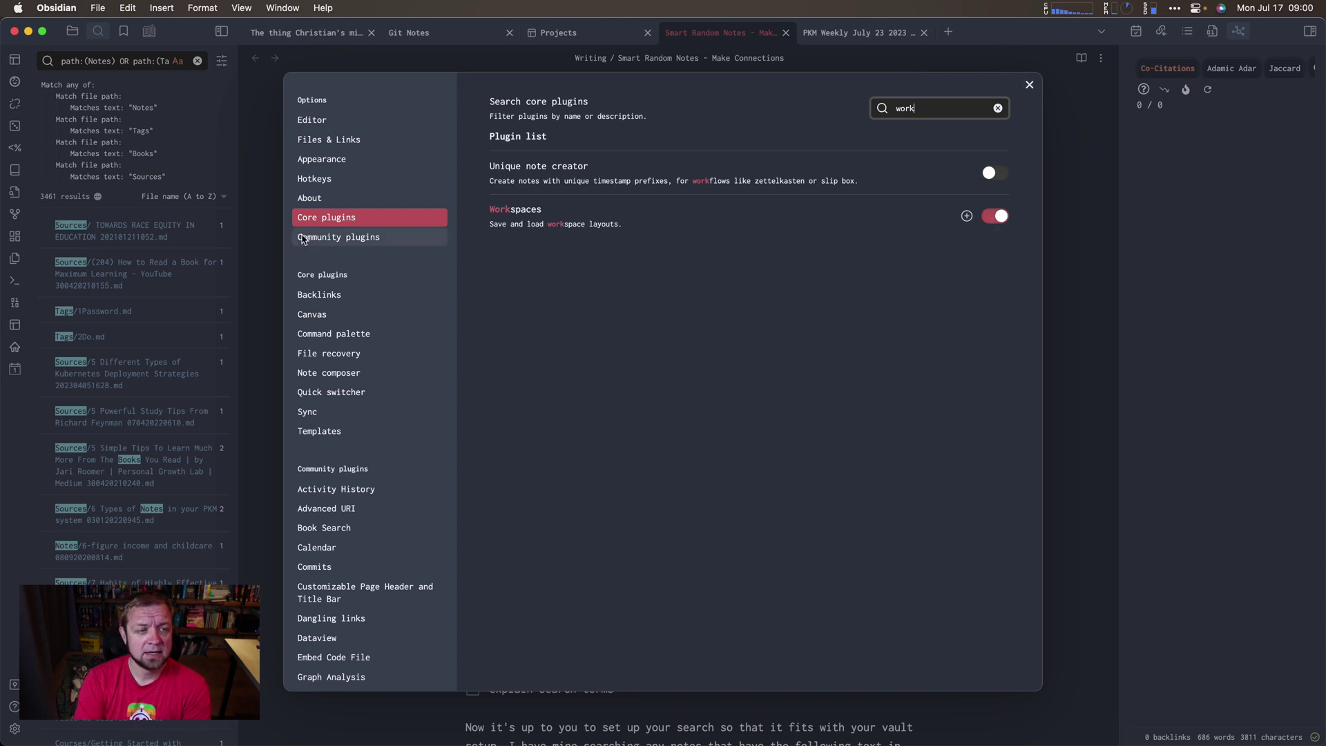
# Search the community plugin directory for 'smart rand', view Smart Random Note's details, then close the browser.
pyautogui.click(302, 238)
pyautogui.click(988, 149)
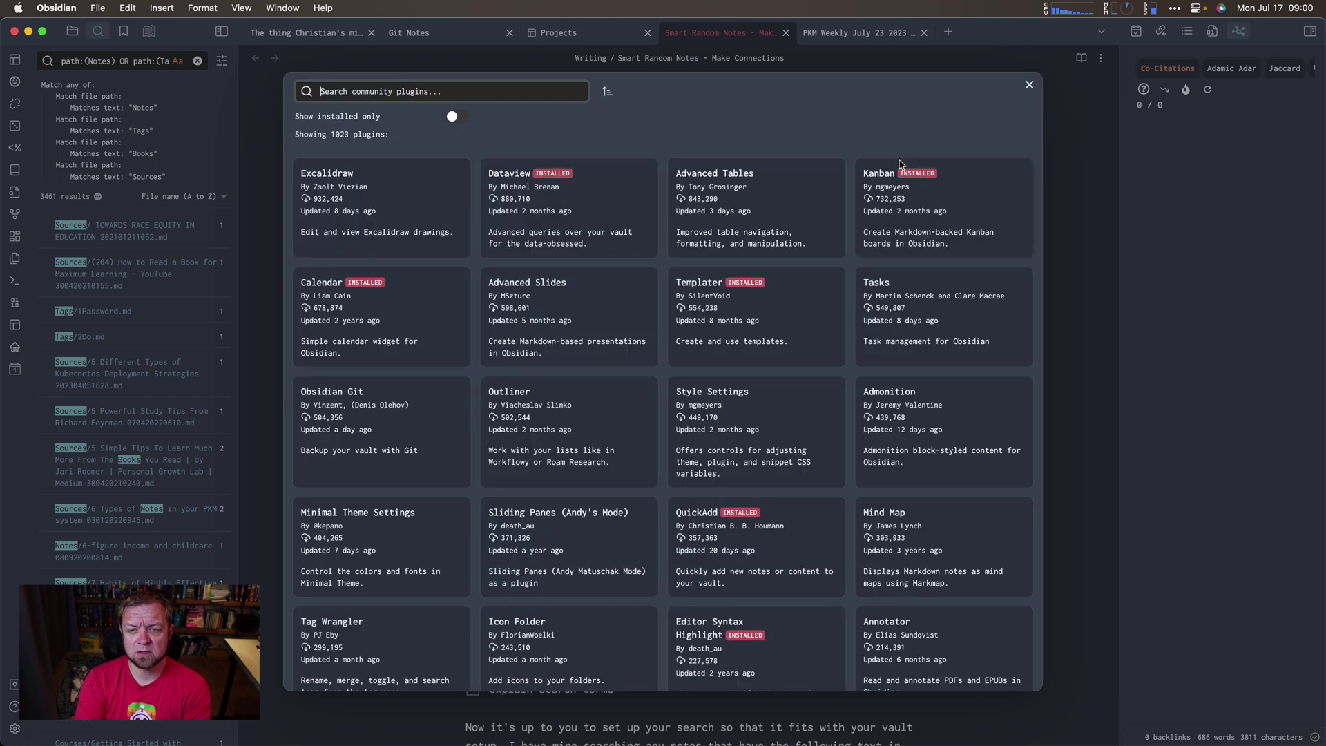
pyautogui.write('smart ')
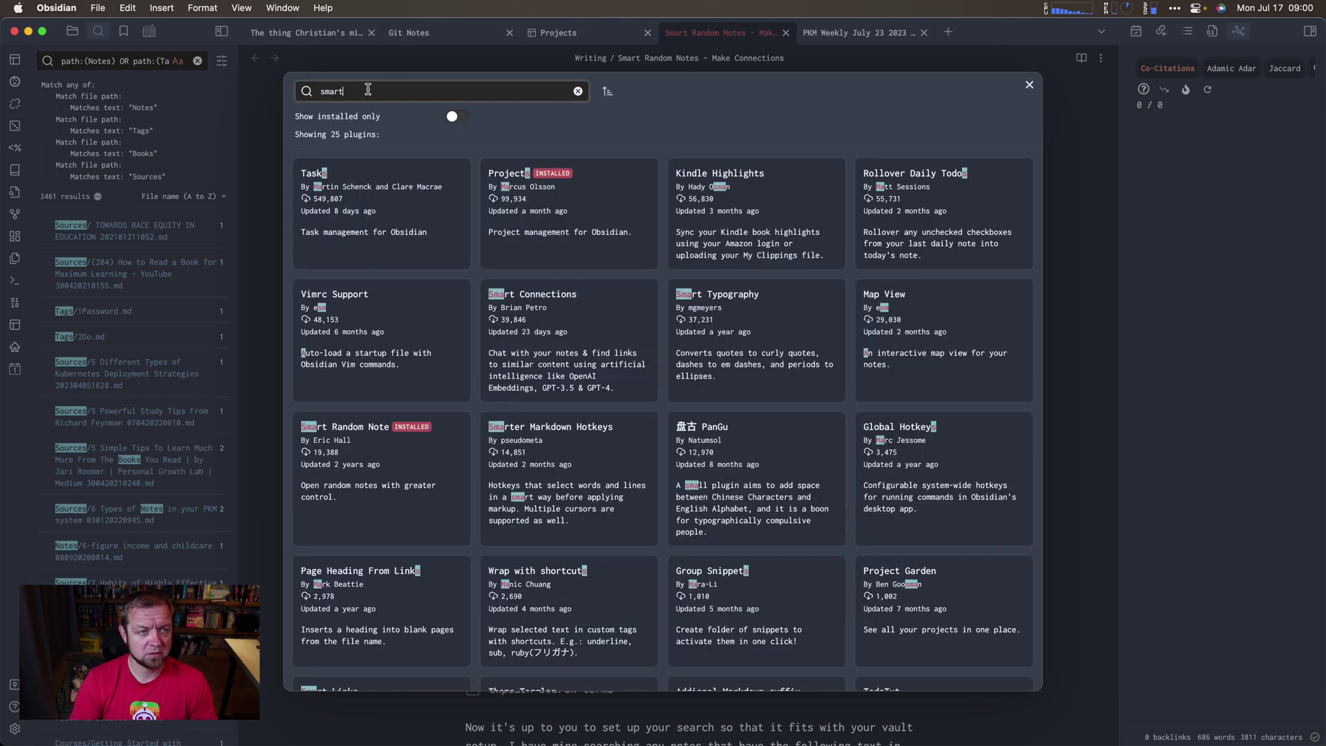
pyautogui.write('rand')
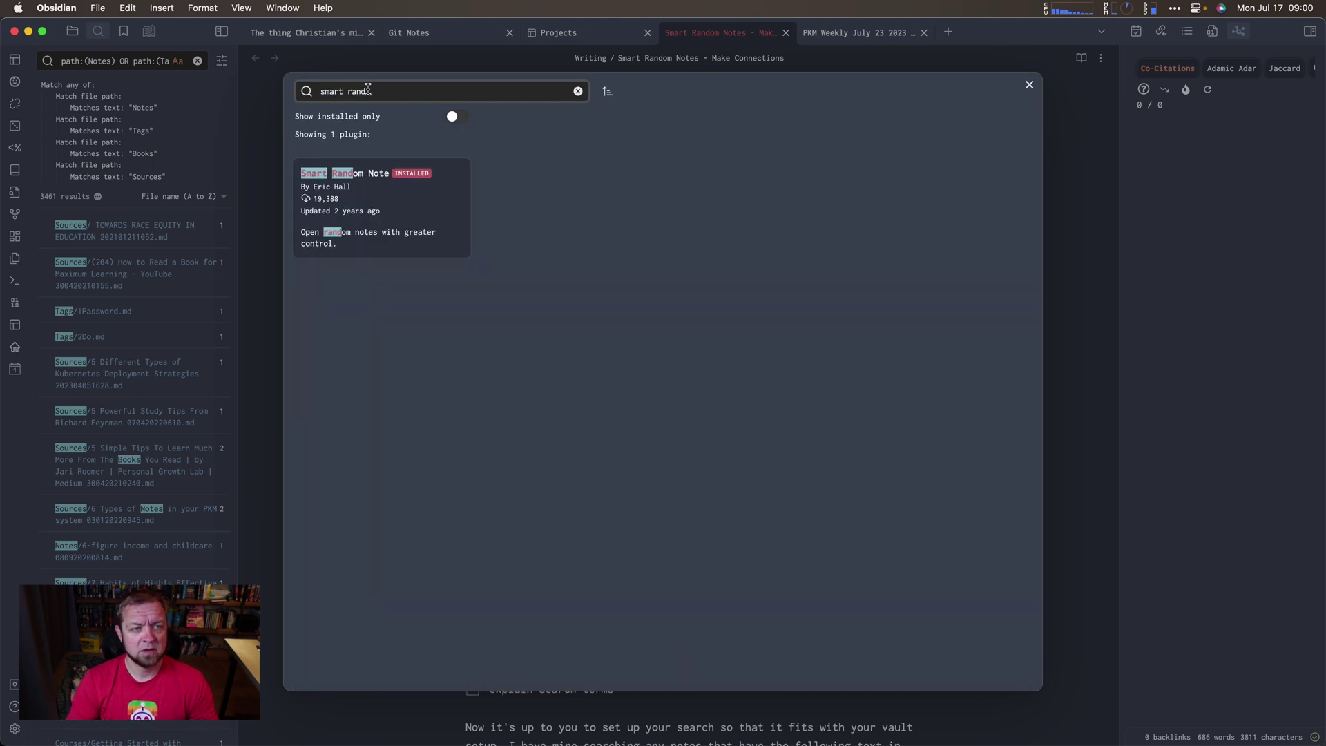
pyautogui.click(389, 216)
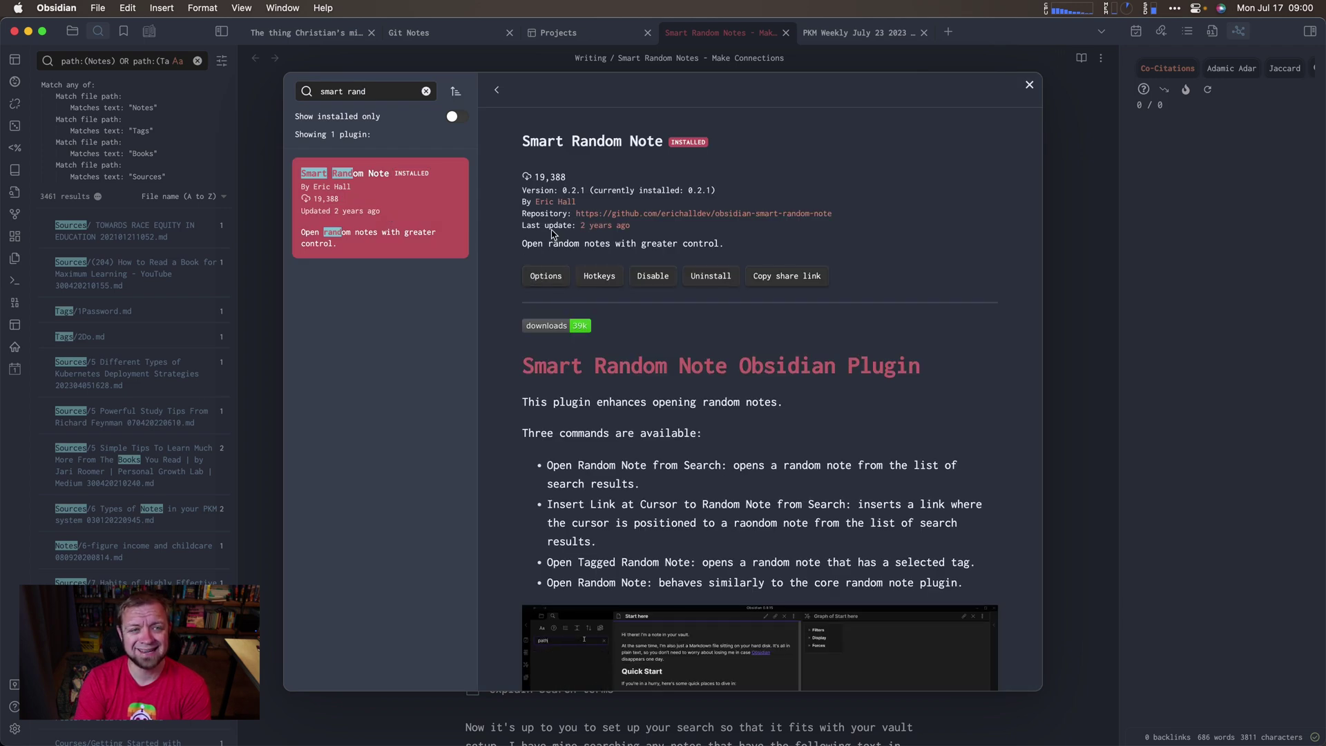
pyautogui.click(1030, 85)
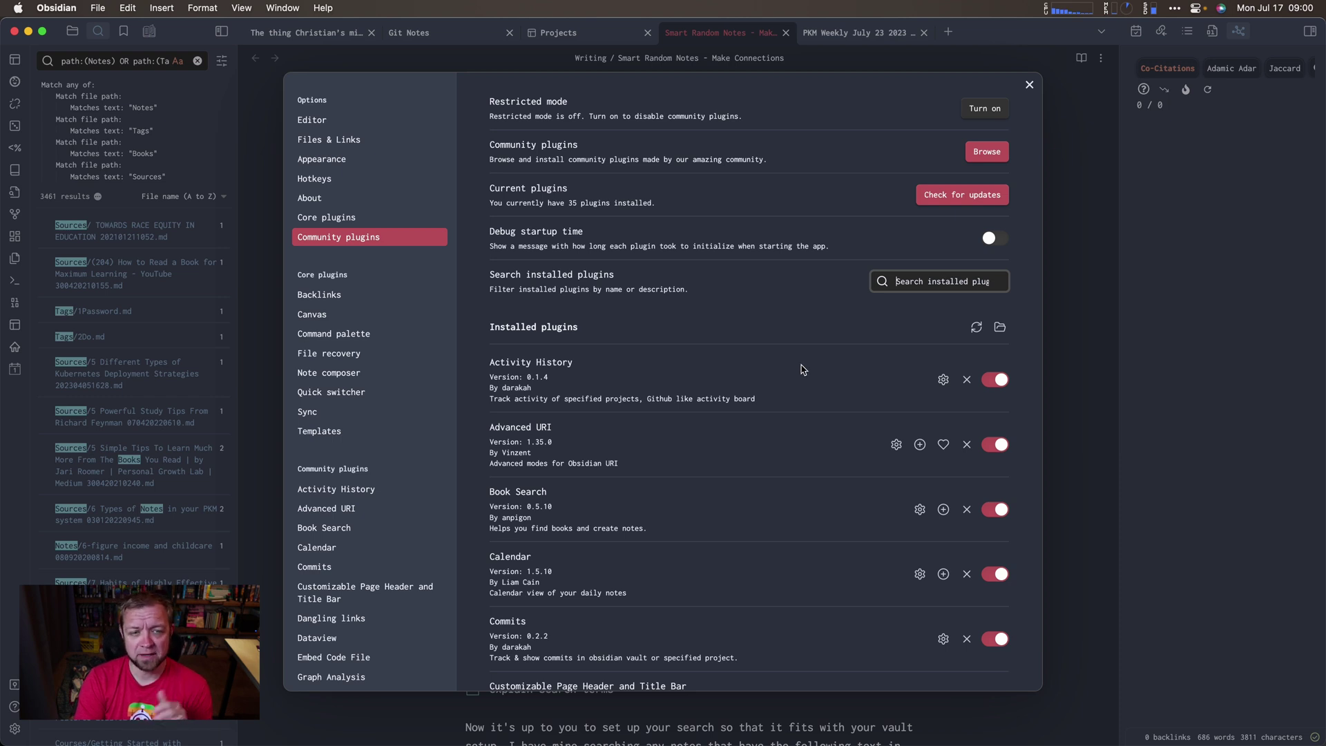
# Filter installed plugins by 'smart', view Smart Random Note's options, then close Settings.
pyautogui.scroll(-1, 339, 567)
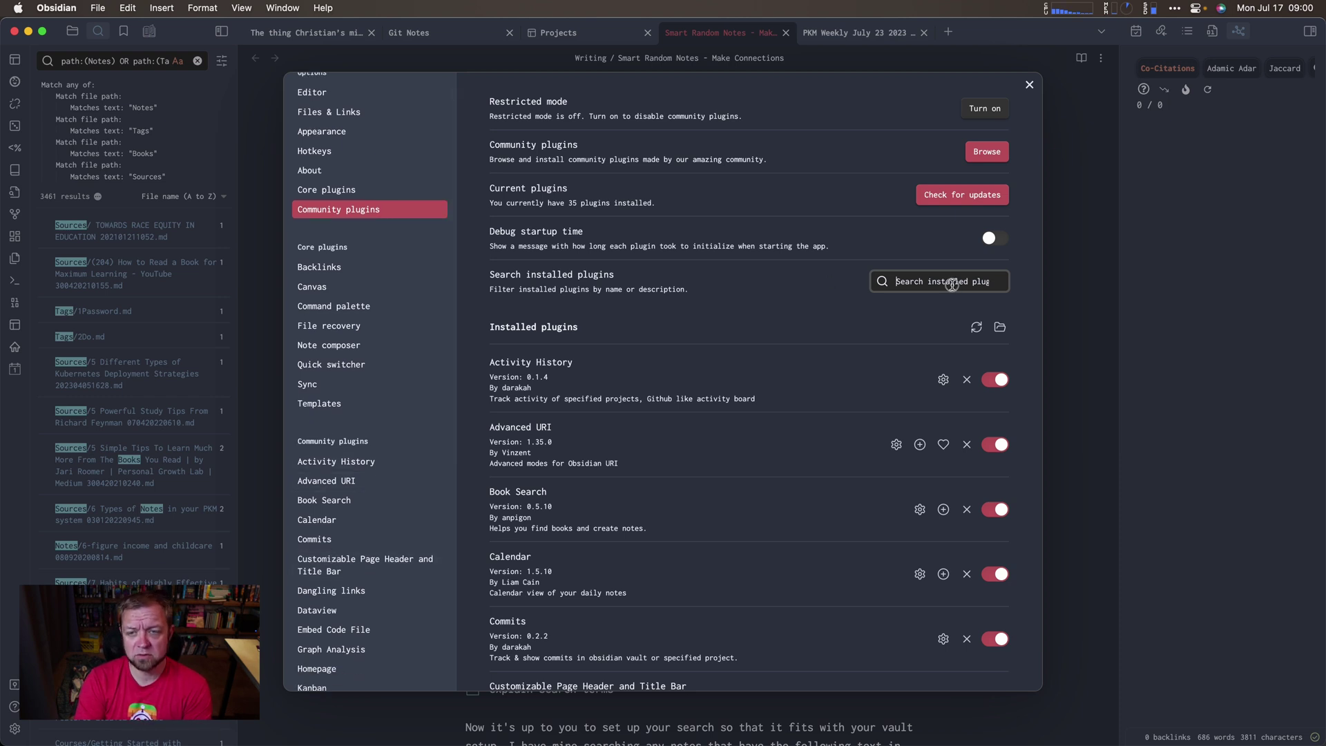
pyautogui.click(952, 283)
pyautogui.write('smart')
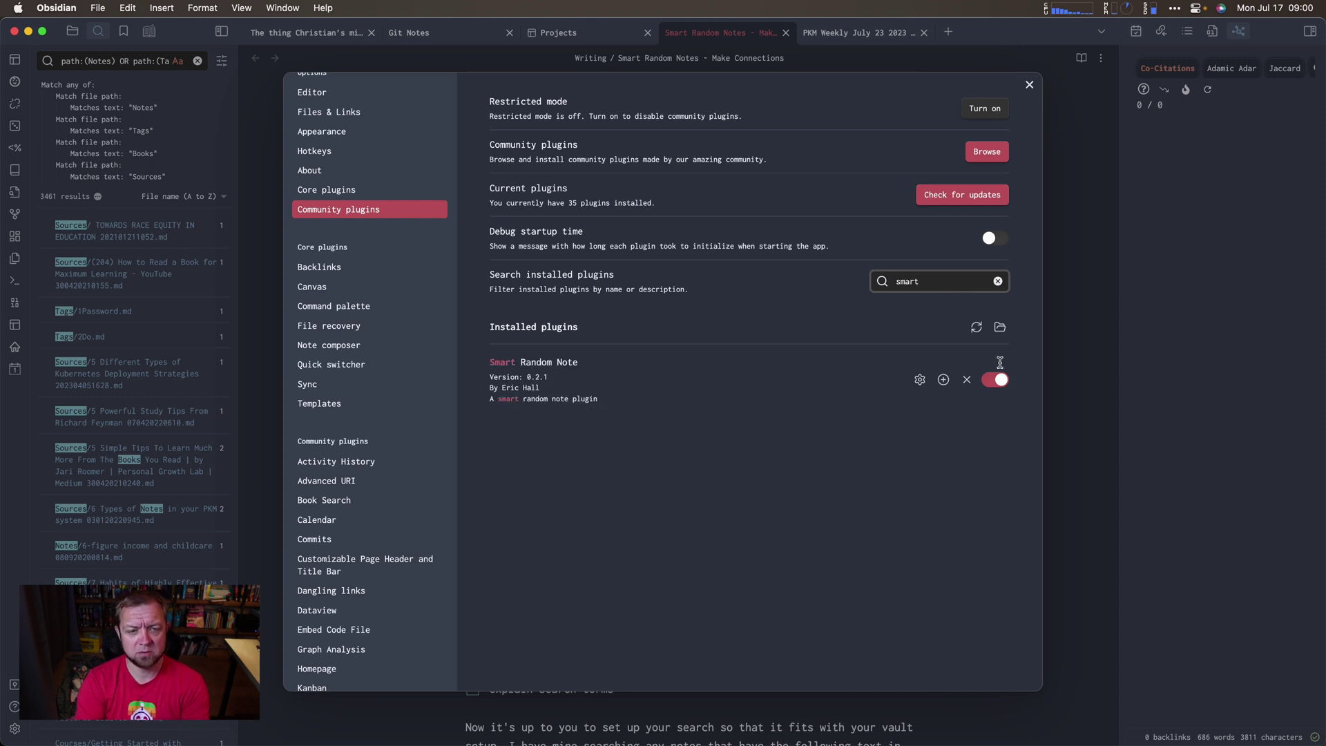
pyautogui.click(920, 379)
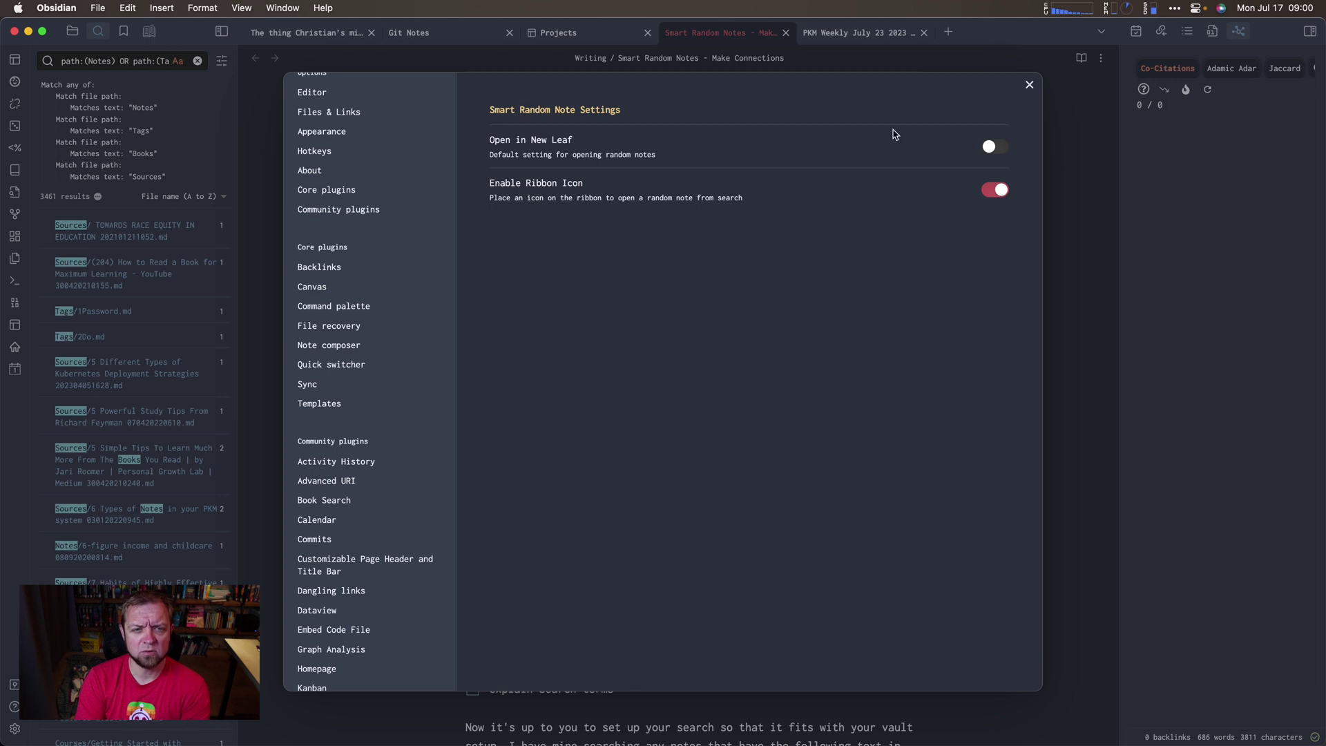
pyautogui.click(1030, 85)
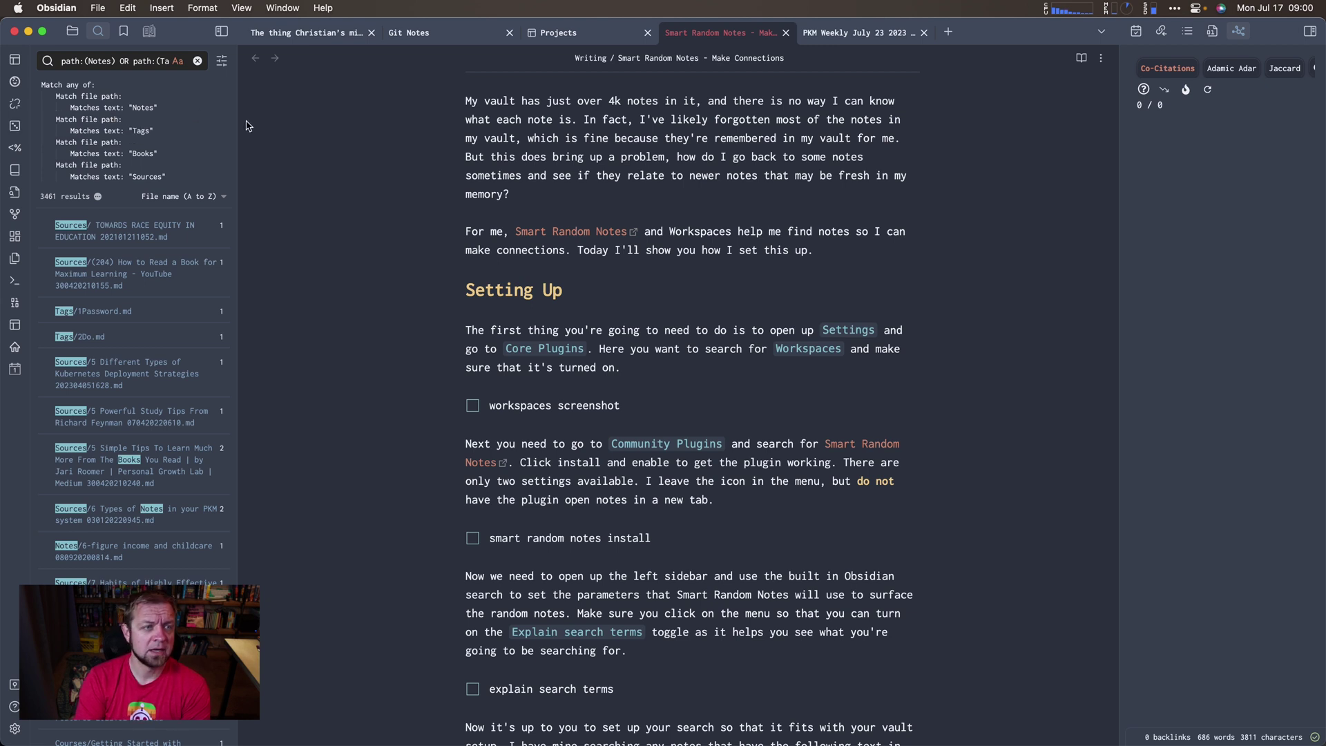
# Widen the search sidebar and toggle Explain search terms off and back on.
pyautogui.moveTo(235, 123); pyautogui.dragTo(603, 160)
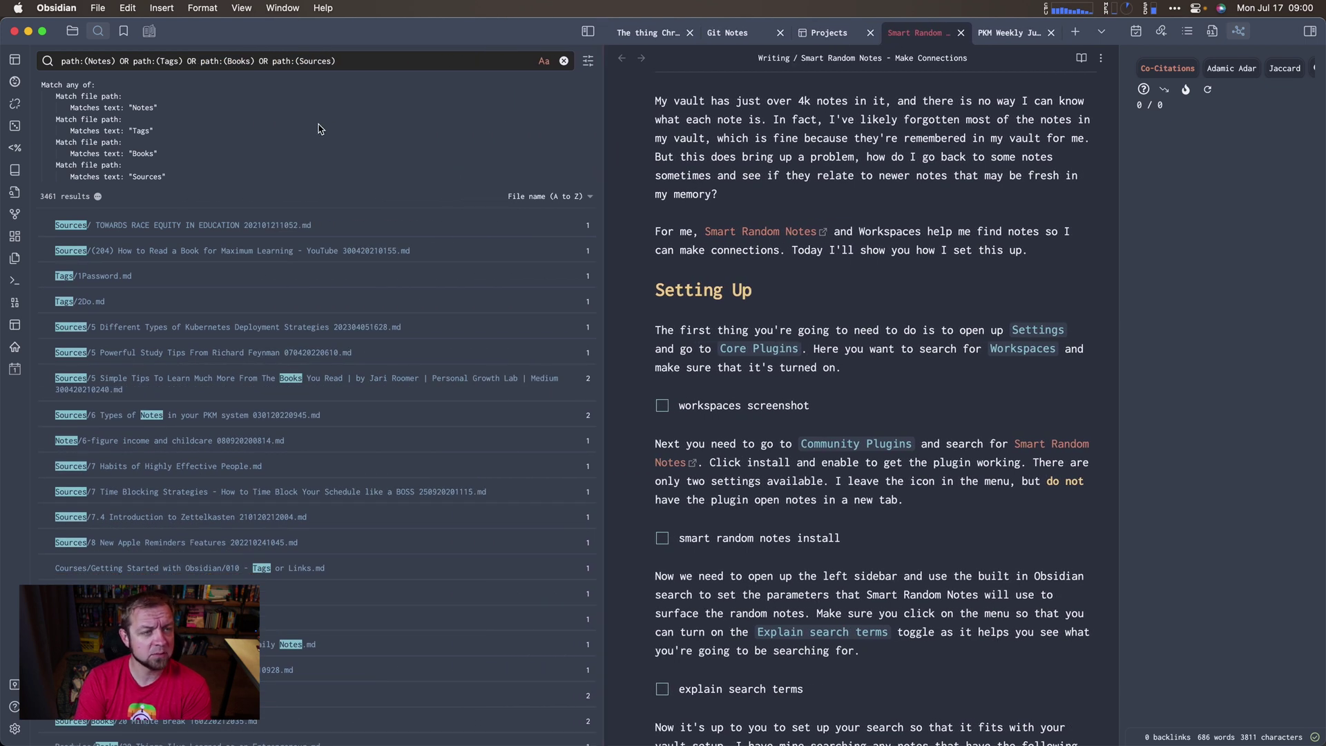
pyautogui.click(585, 62)
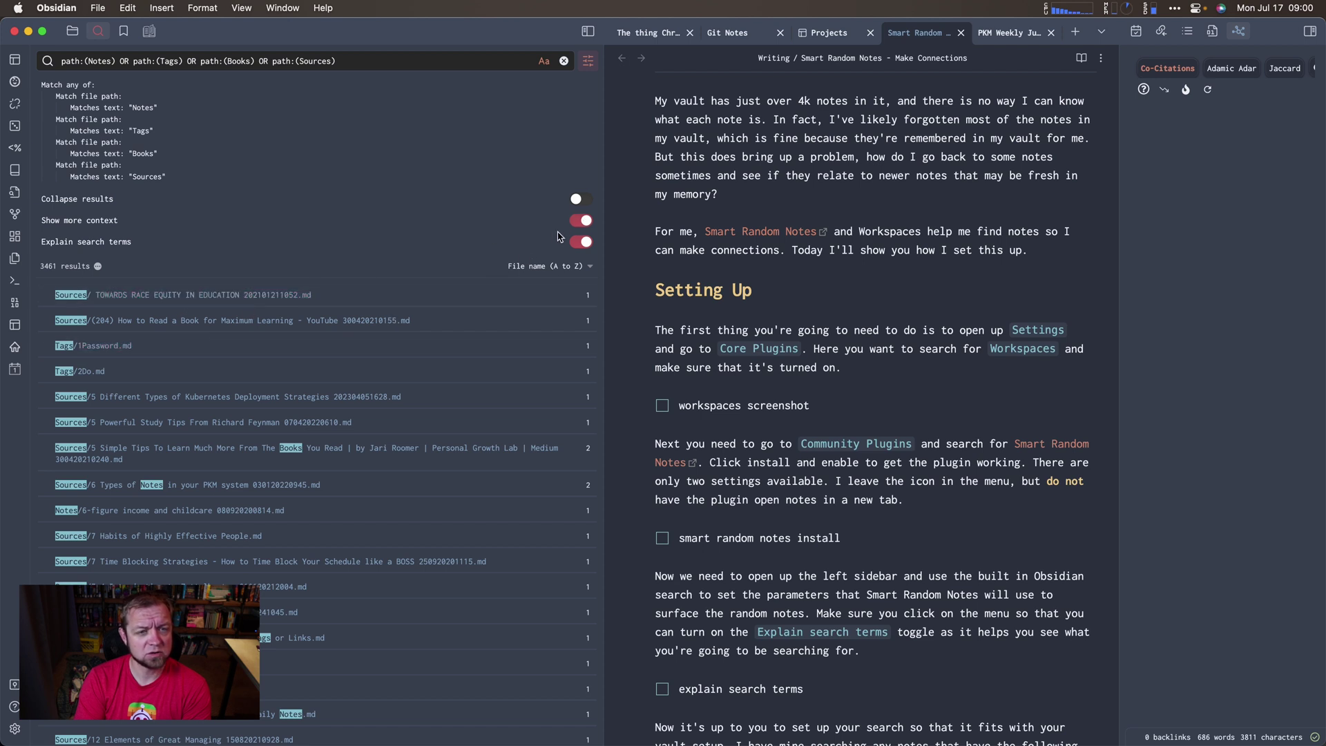
pyautogui.click(580, 242)
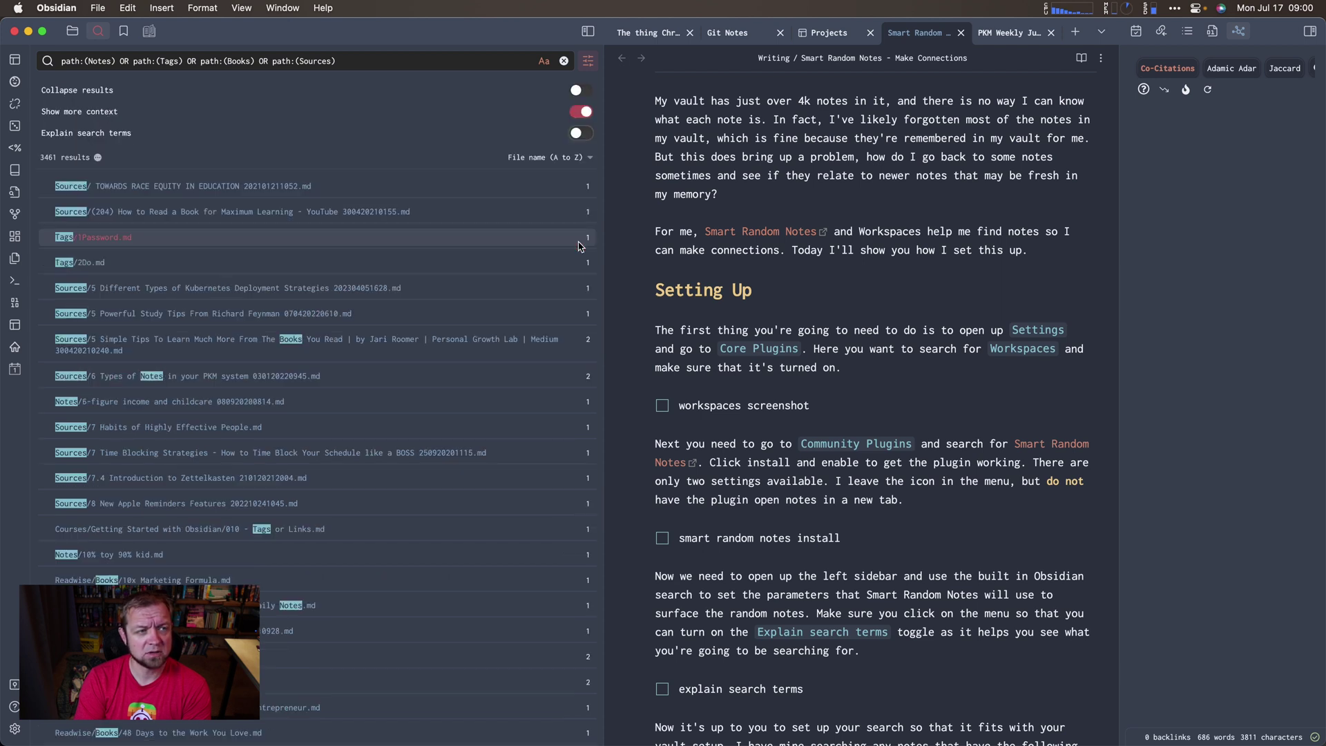
pyautogui.click(579, 133)
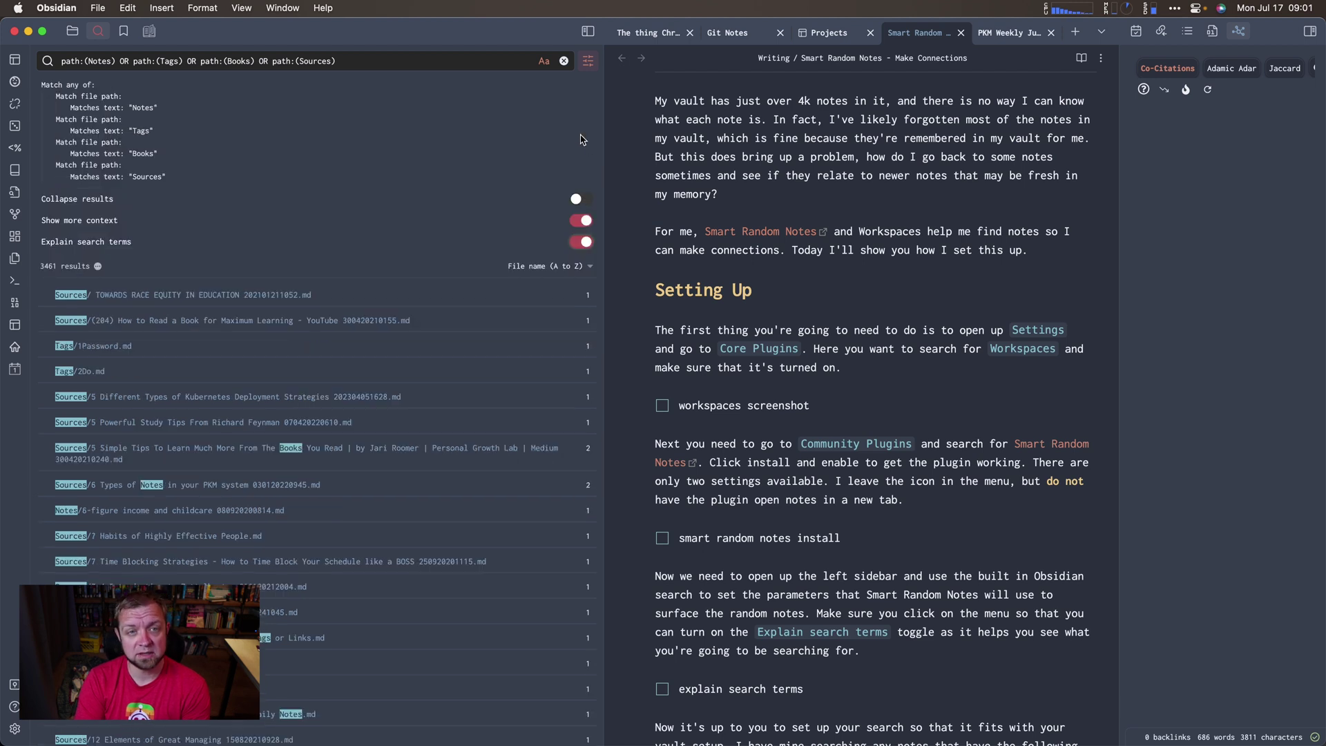
pyautogui.click(589, 63)
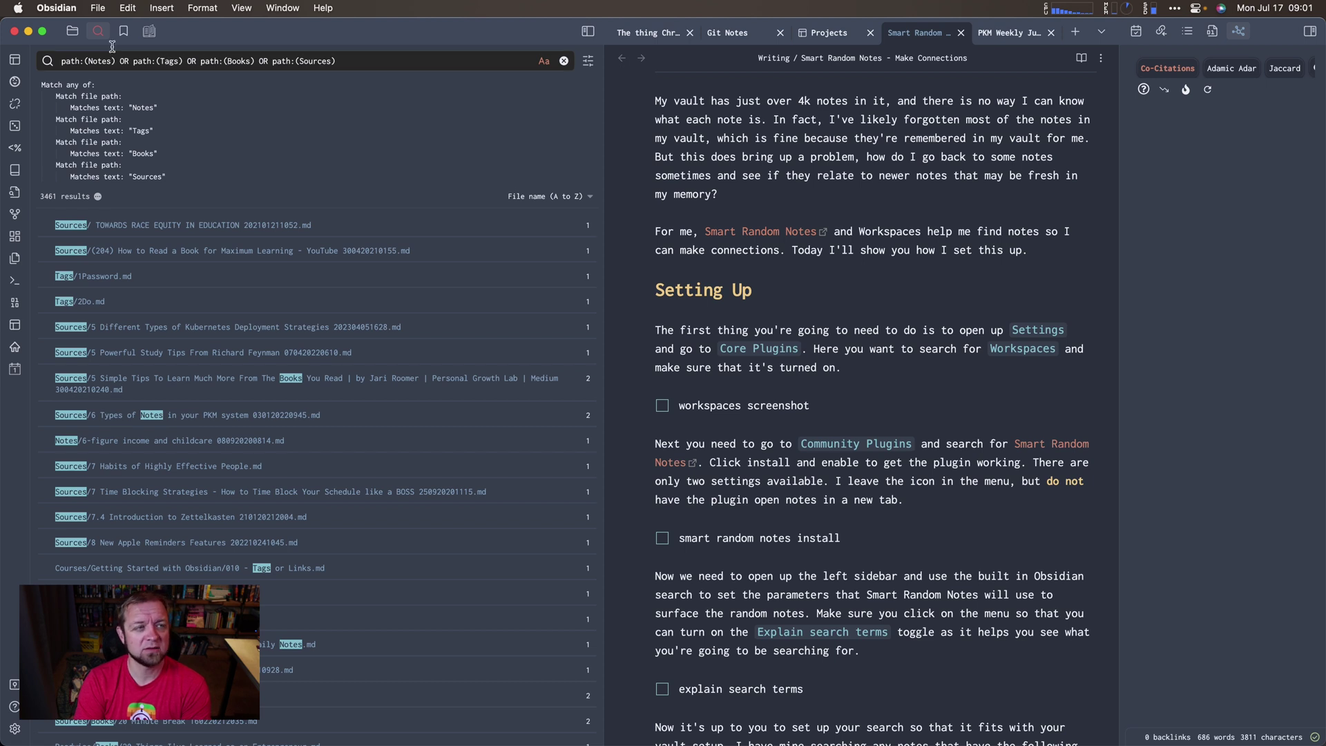
# Collapse Book List, Inbox and Sources, then expand Notes to list its 515 notes.
pyautogui.click(71, 32)
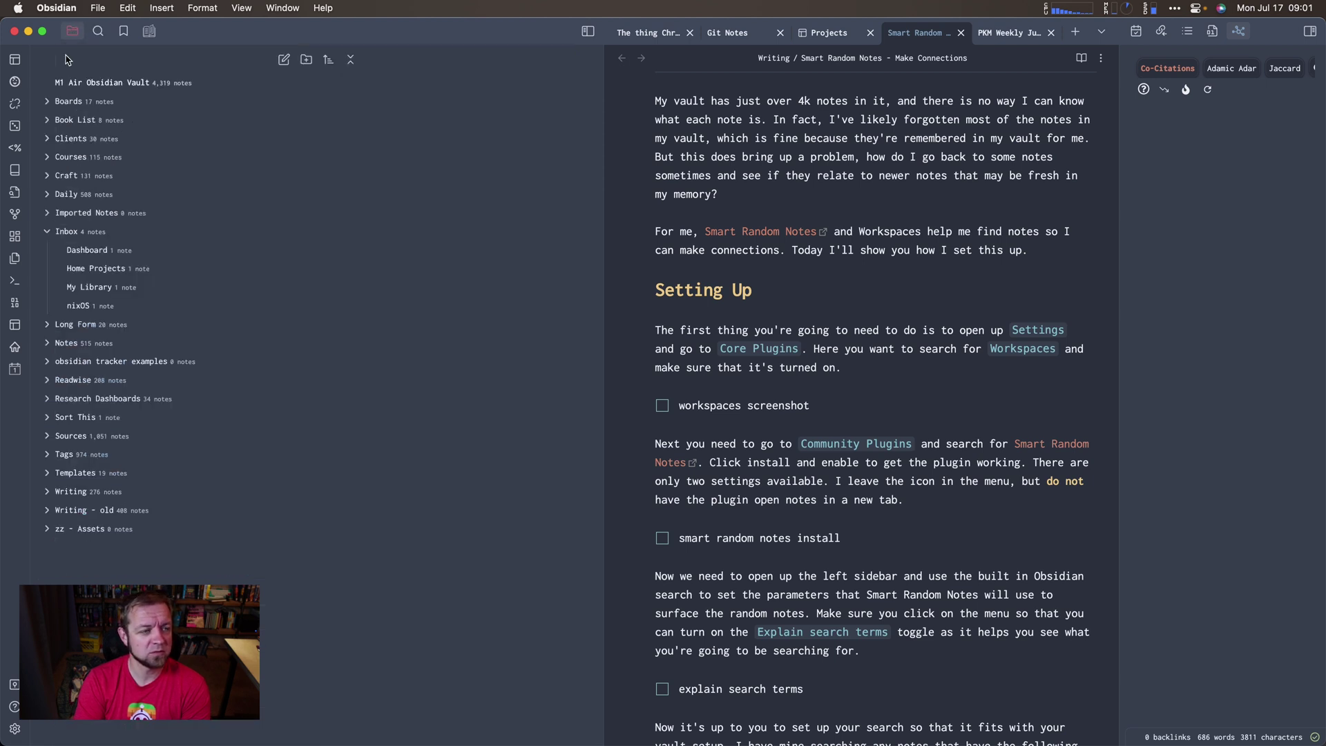
pyautogui.click(47, 122)
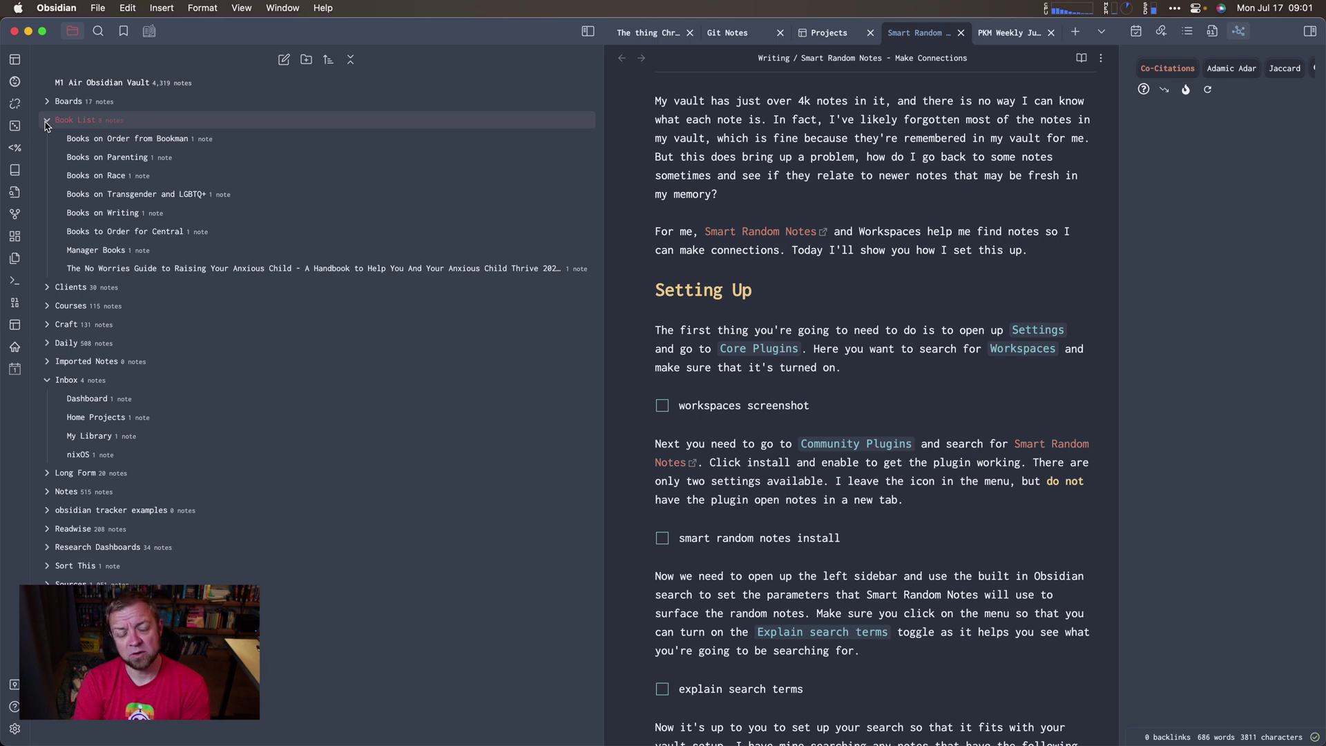
pyautogui.click(47, 122)
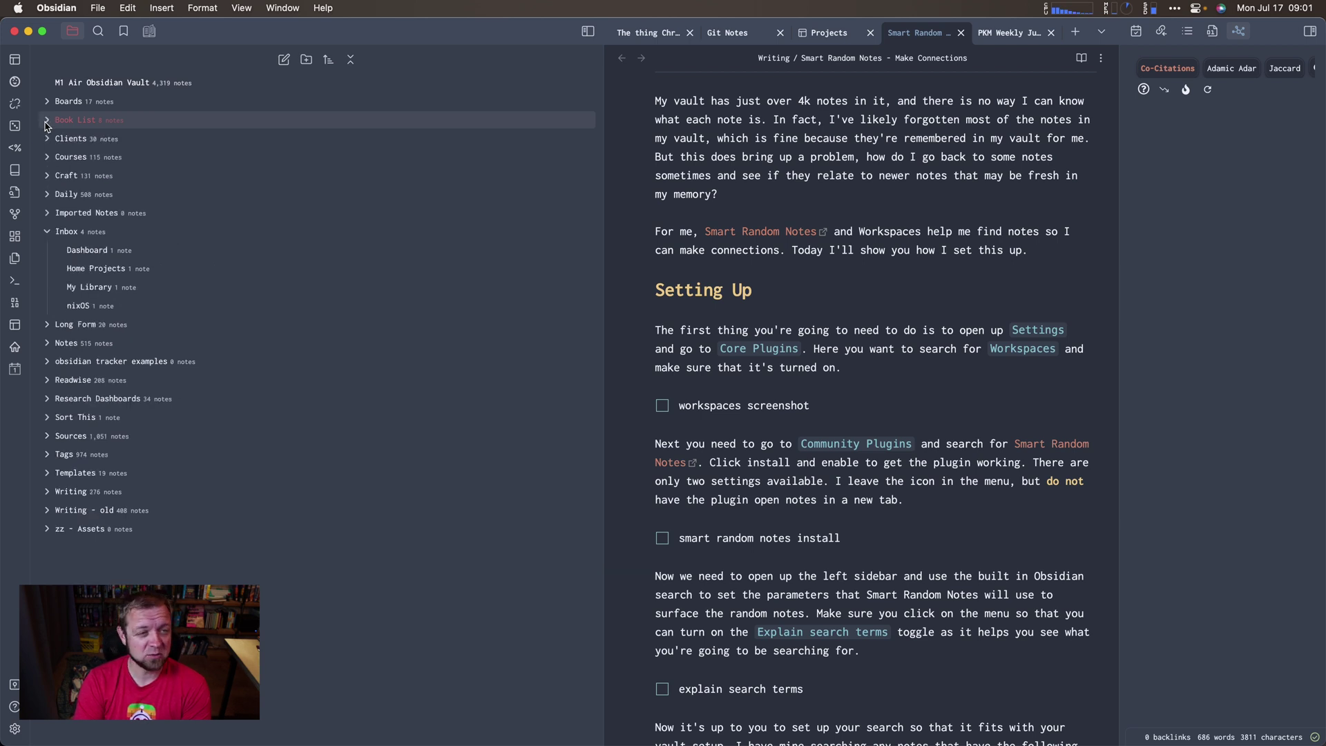
pyautogui.click(46, 234)
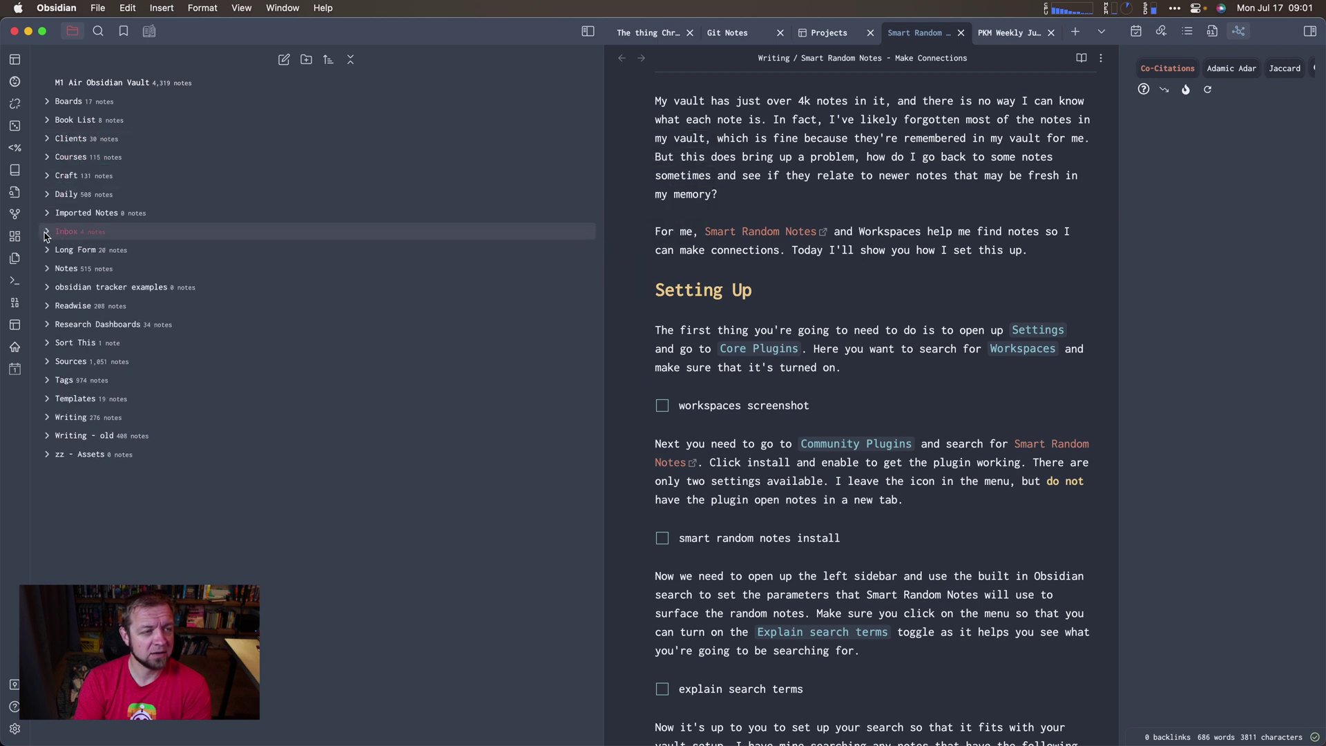
pyautogui.click(47, 270)
pyautogui.click(47, 270)
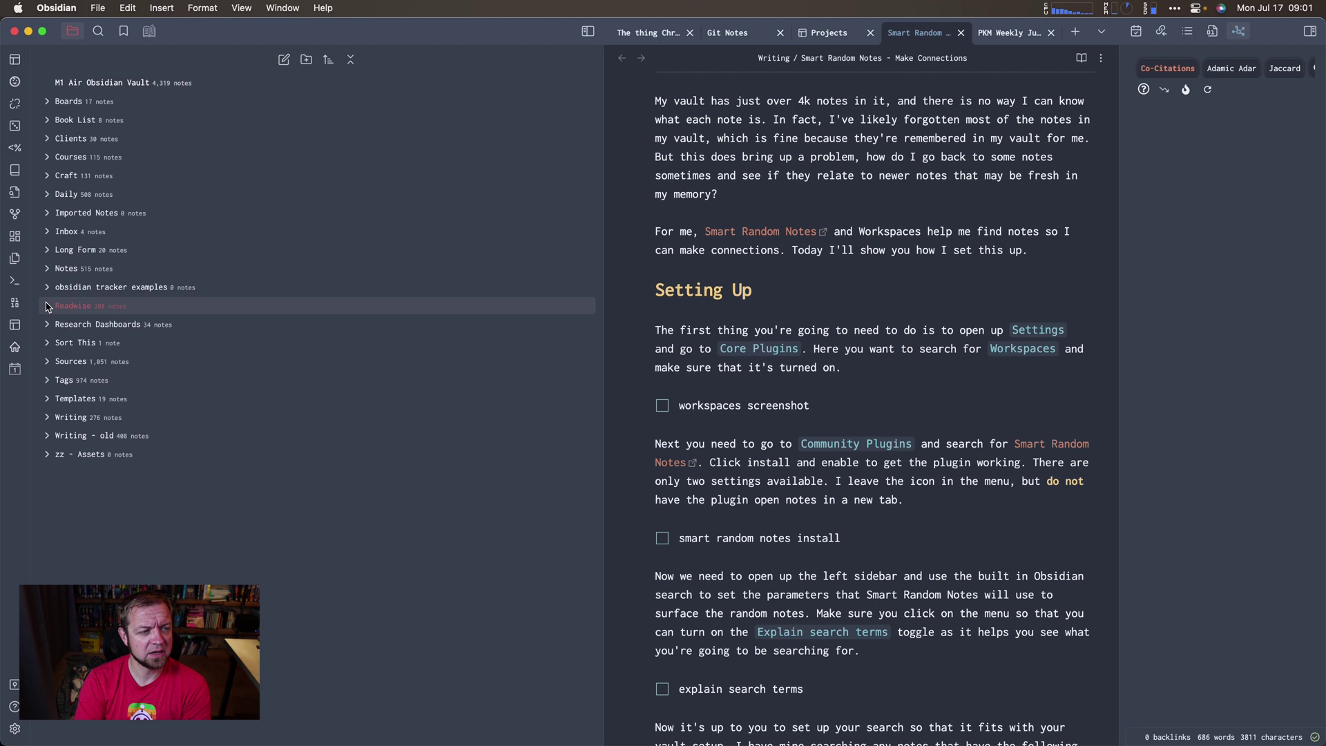
pyautogui.click(45, 365)
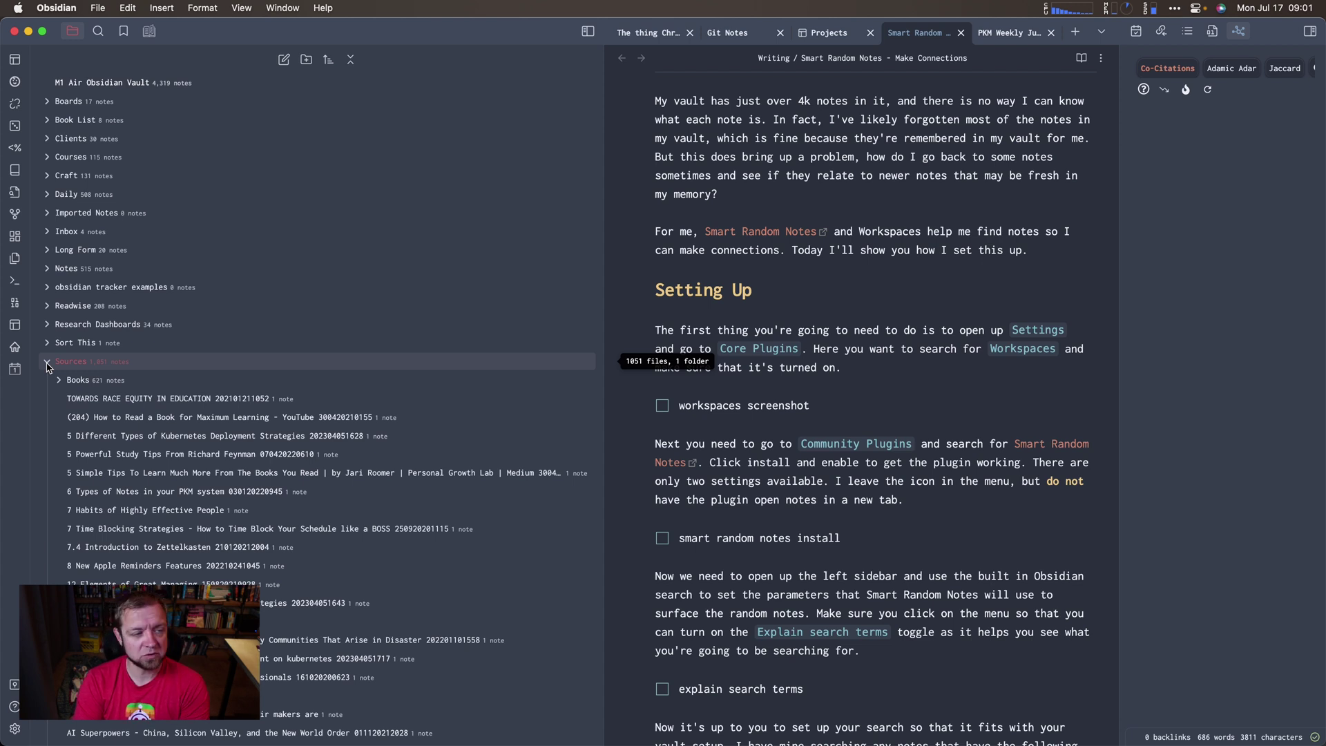
pyautogui.click(47, 363)
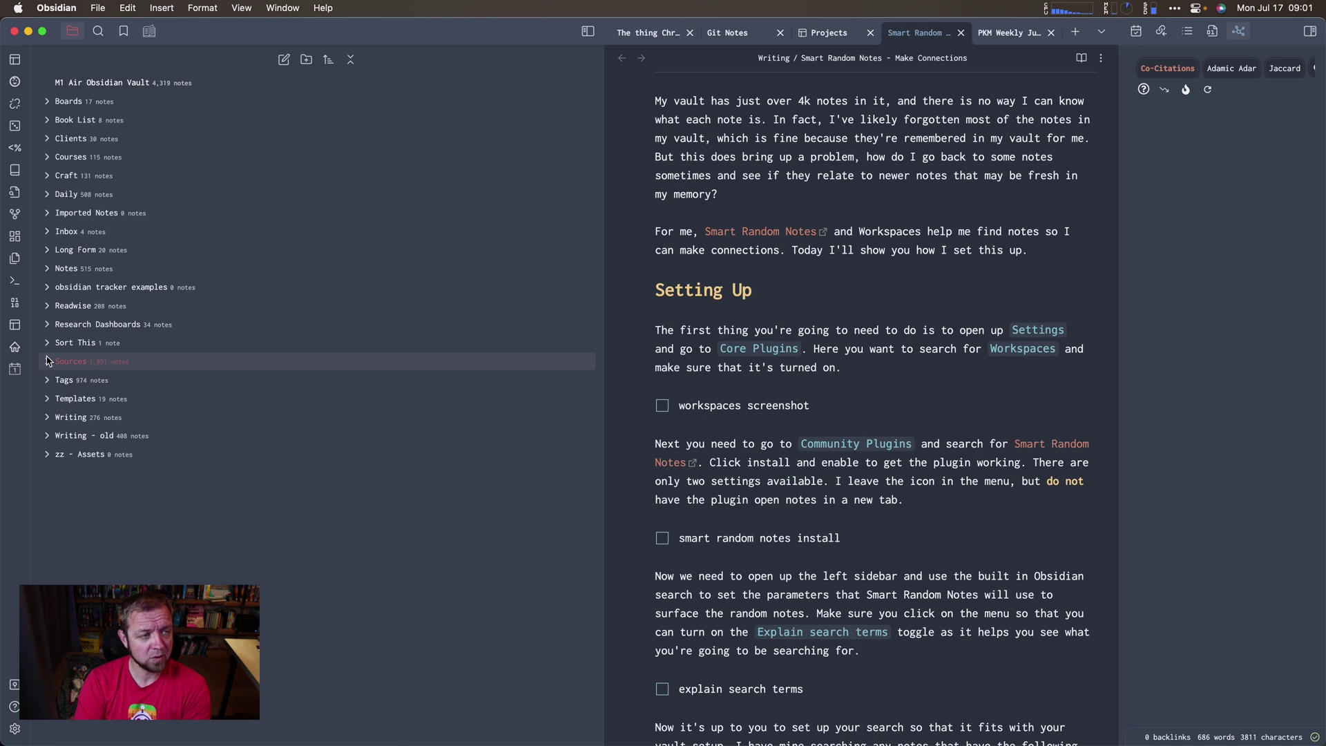
pyautogui.click(47, 269)
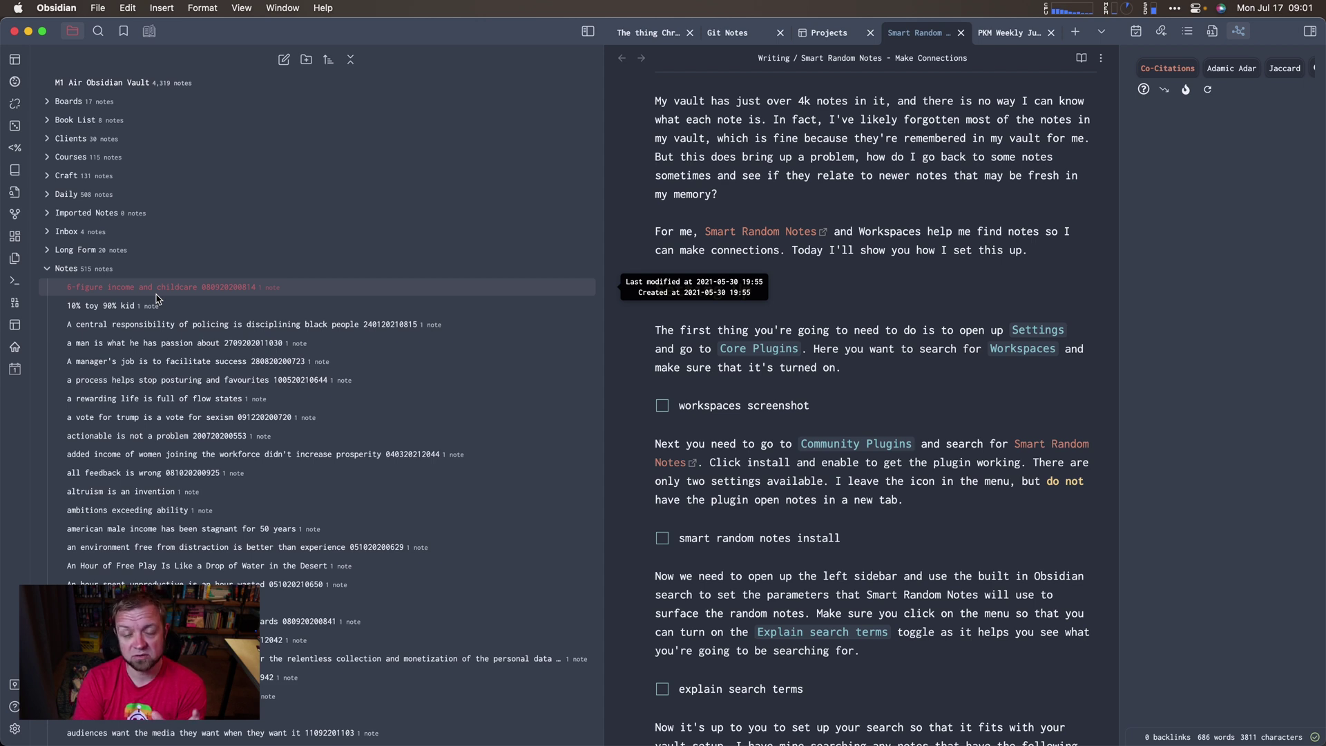
# Collapse the Notes and Tags folders, then open and close Sort This.
pyautogui.click(47, 268)
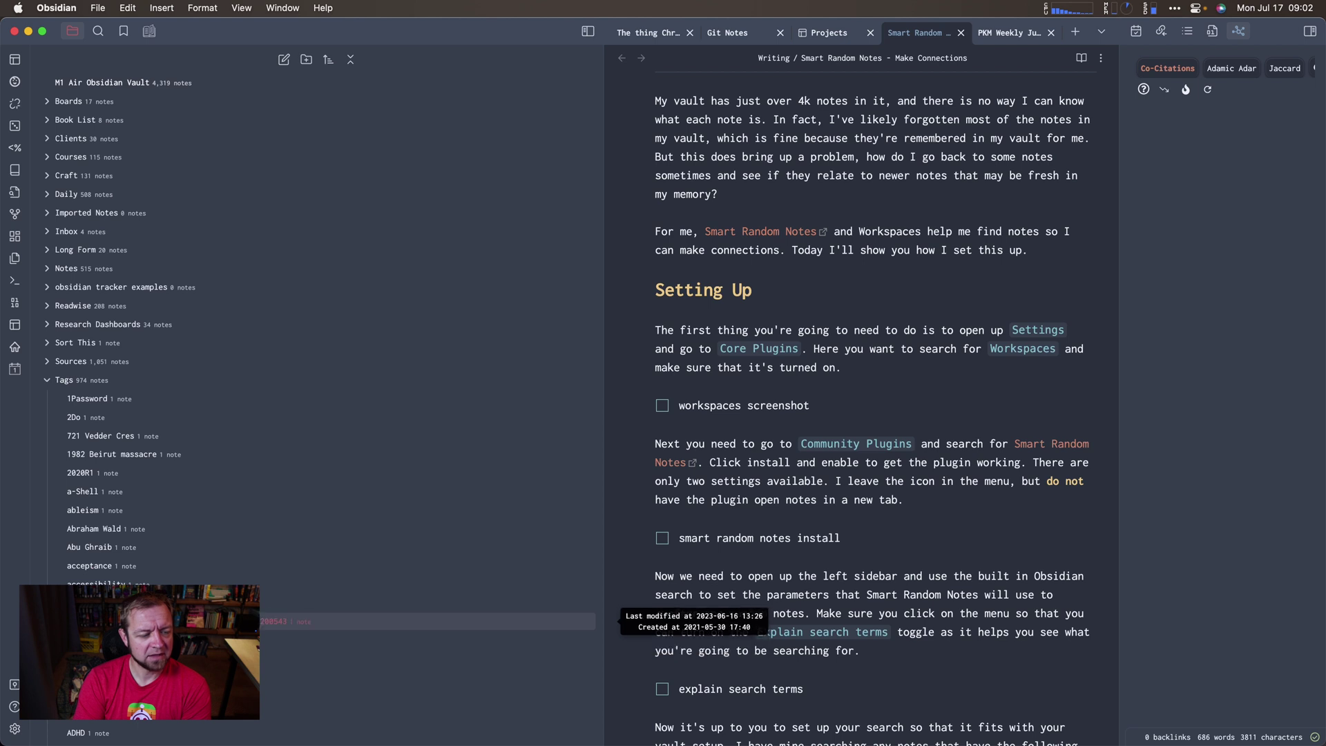
pyautogui.click(47, 382)
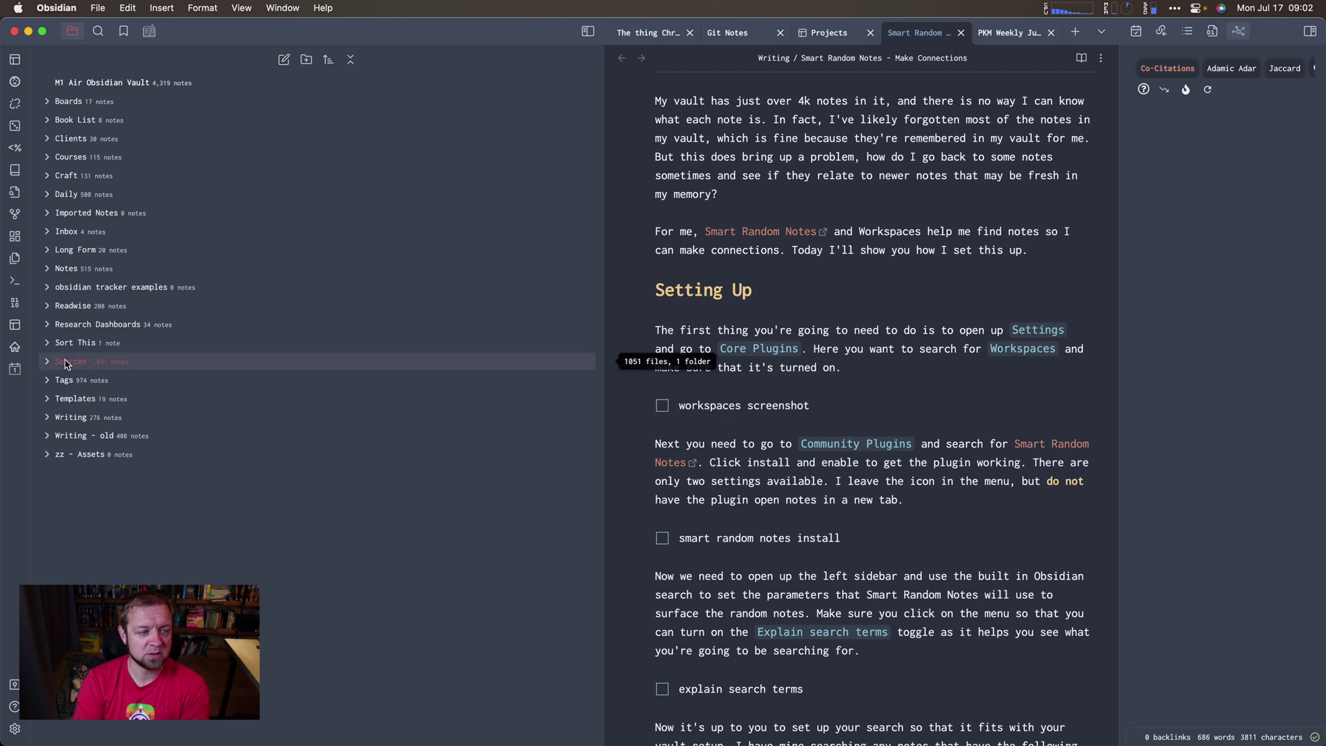
pyautogui.click(45, 346)
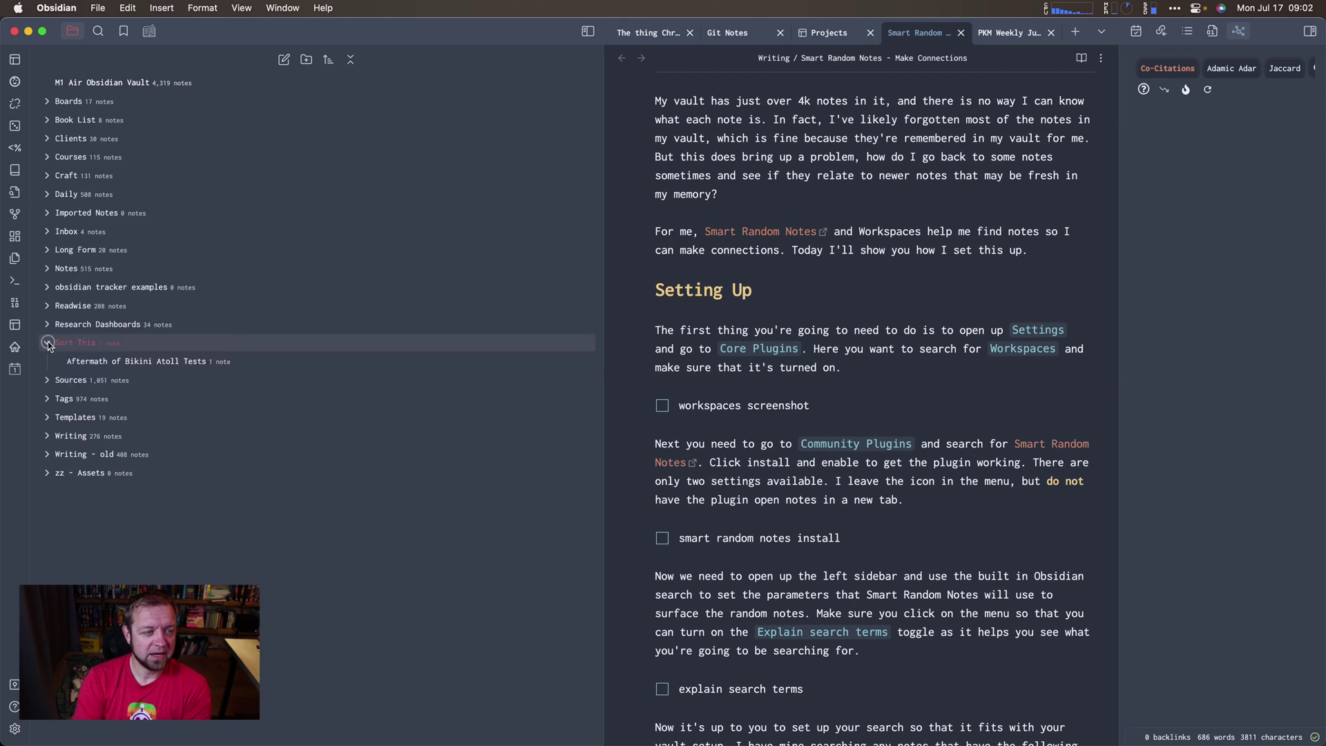
pyautogui.click(49, 344)
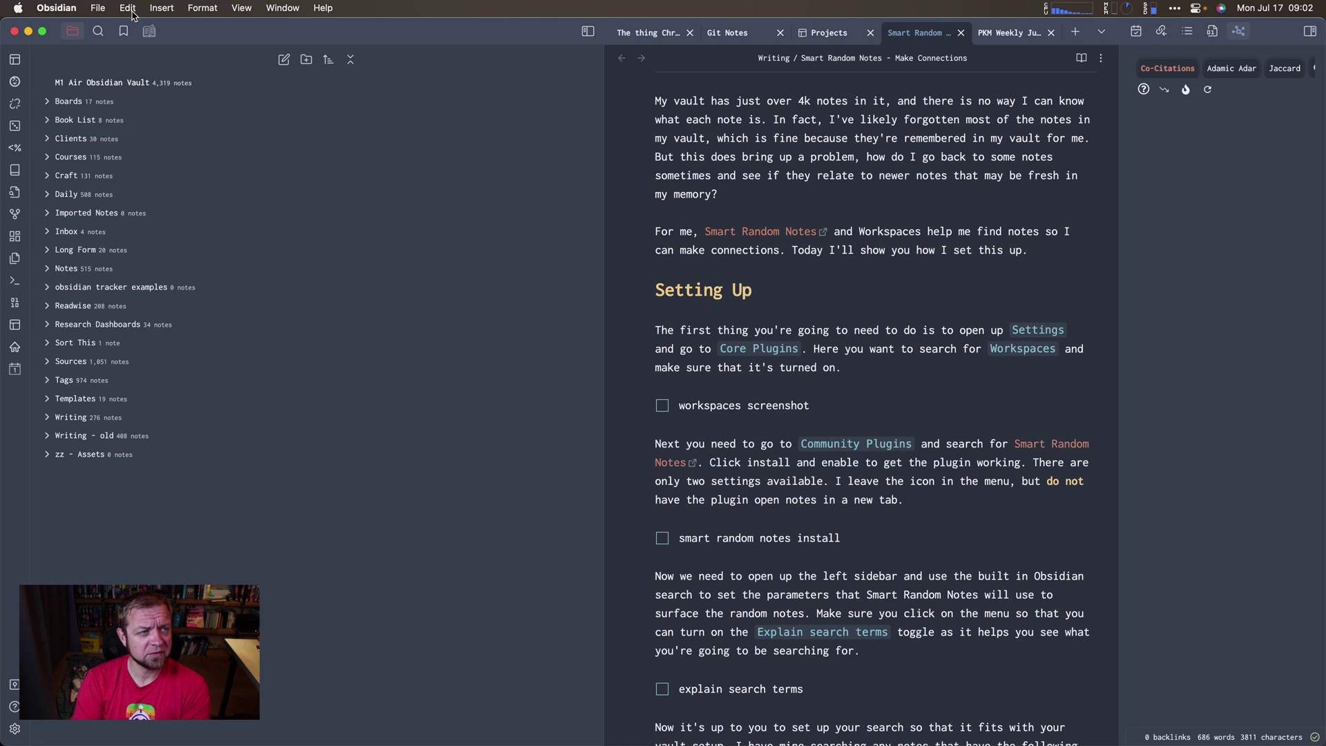
# Show vault search results in a narrower sidebar and compare Adamic Adar with Co-Citations scores.
pyautogui.click(98, 31)
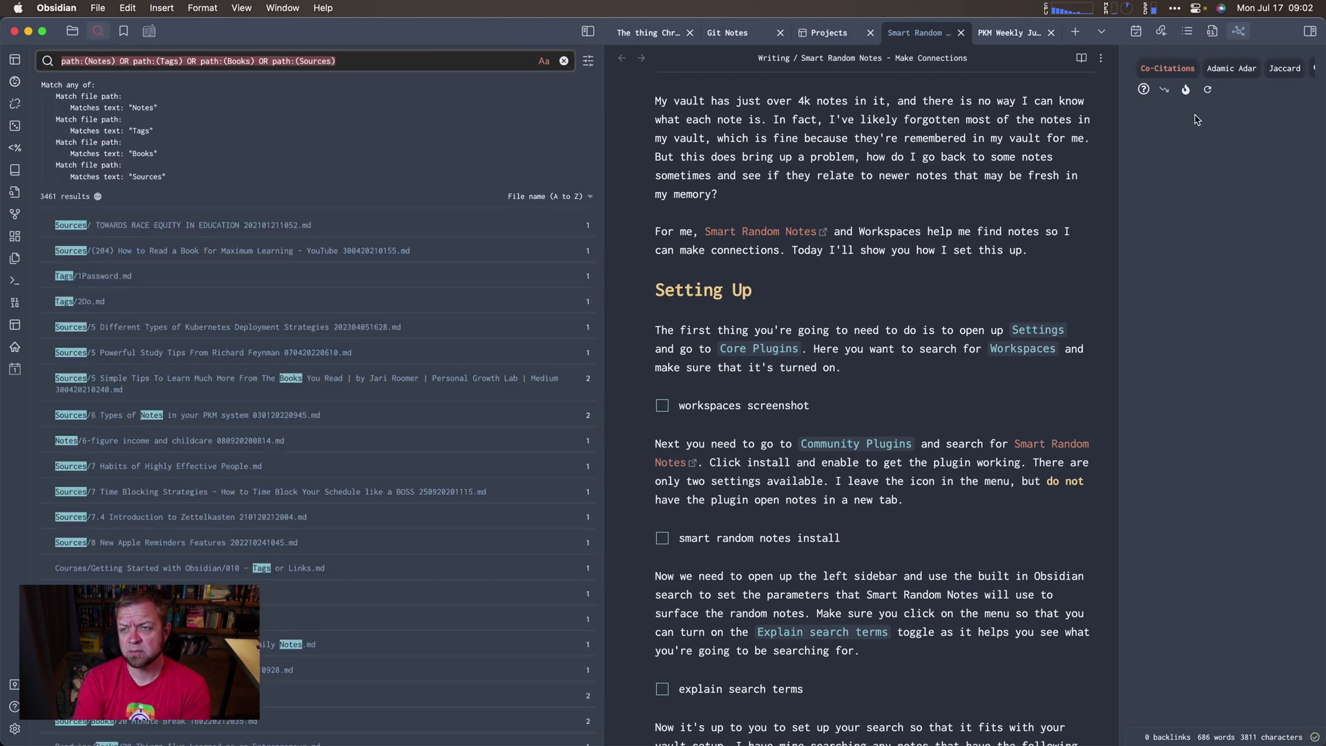
pyautogui.moveTo(605, 131); pyautogui.dragTo(205, 133)
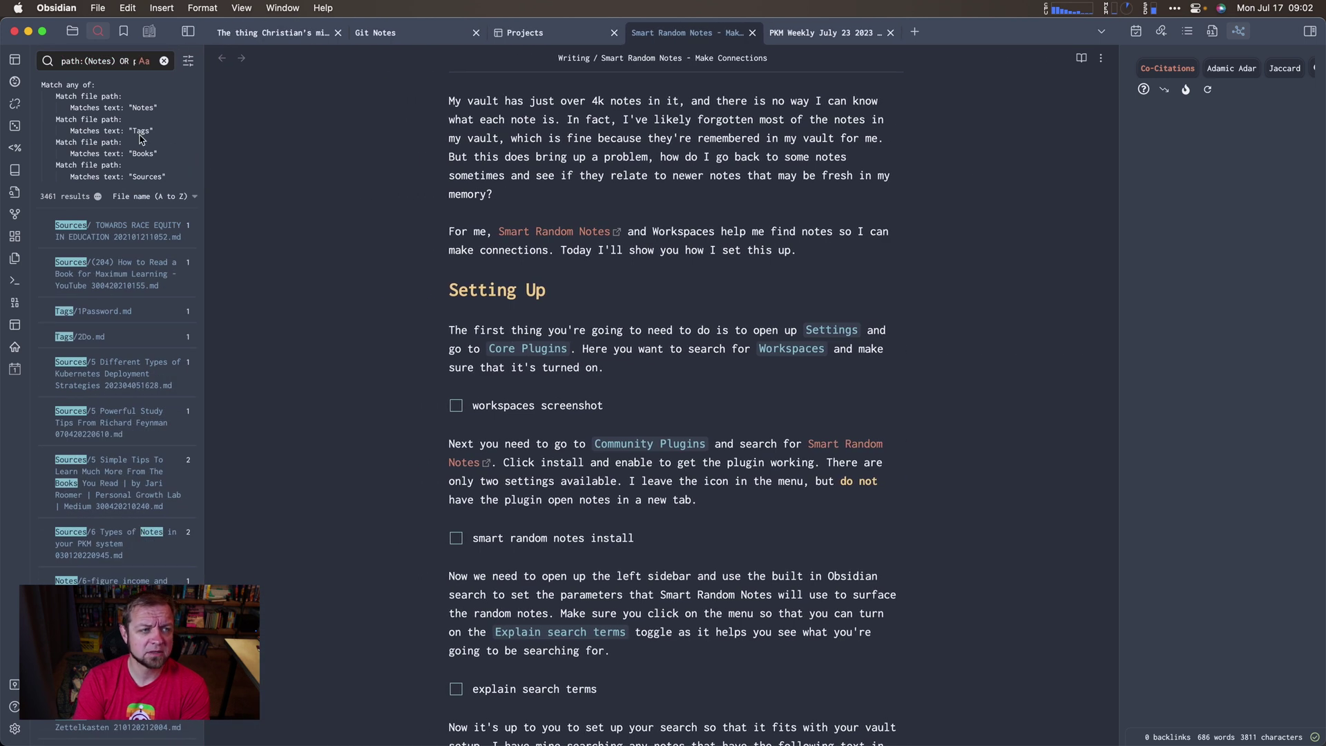
pyautogui.click(1232, 67)
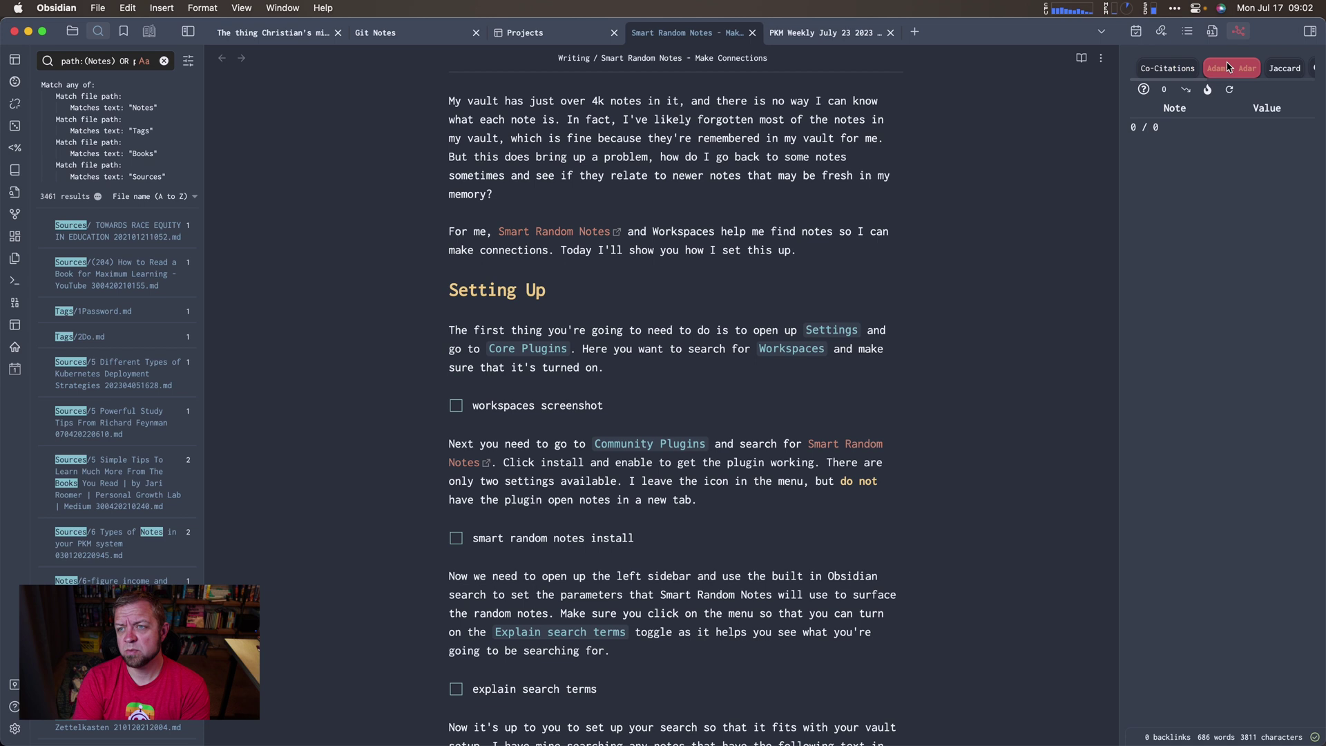
pyautogui.click(1169, 73)
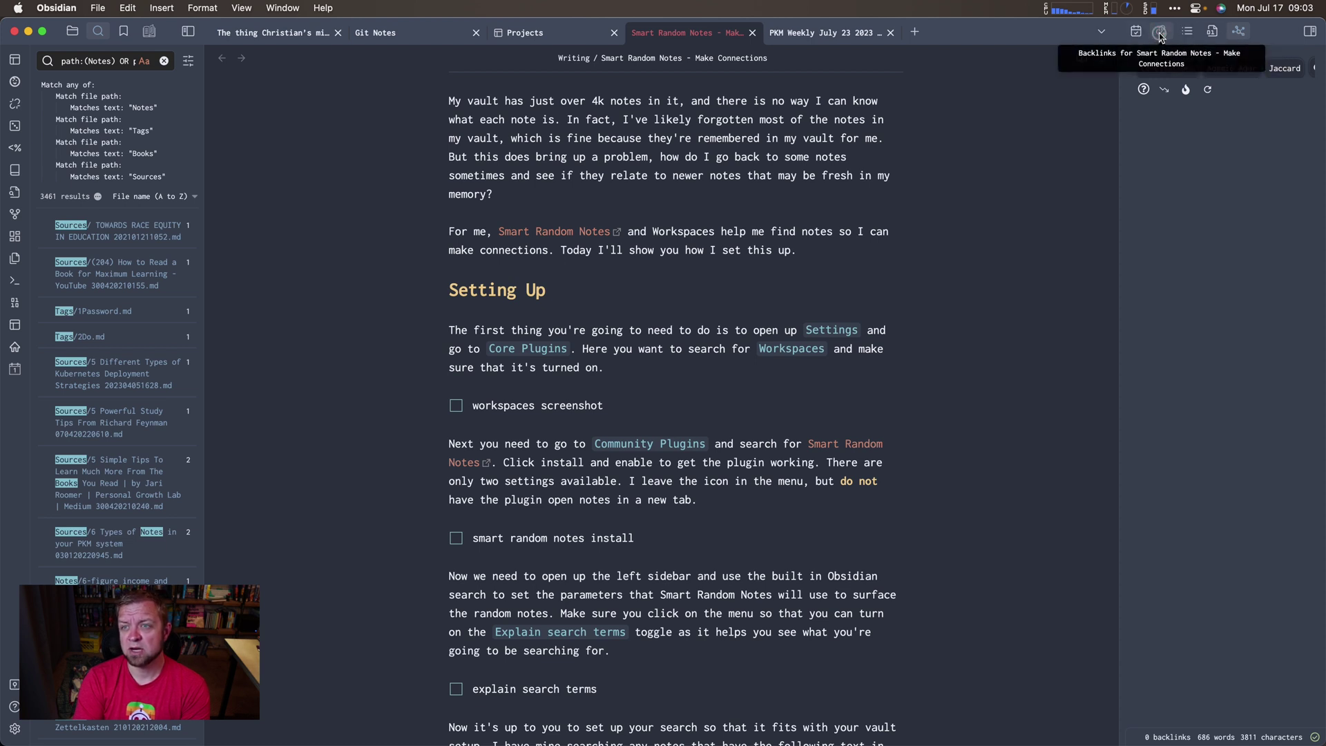
# Cycle the right sidebar through Backlinks, Outline and Strange New Worlds back to Graph Analysis.
pyautogui.click(1160, 34)
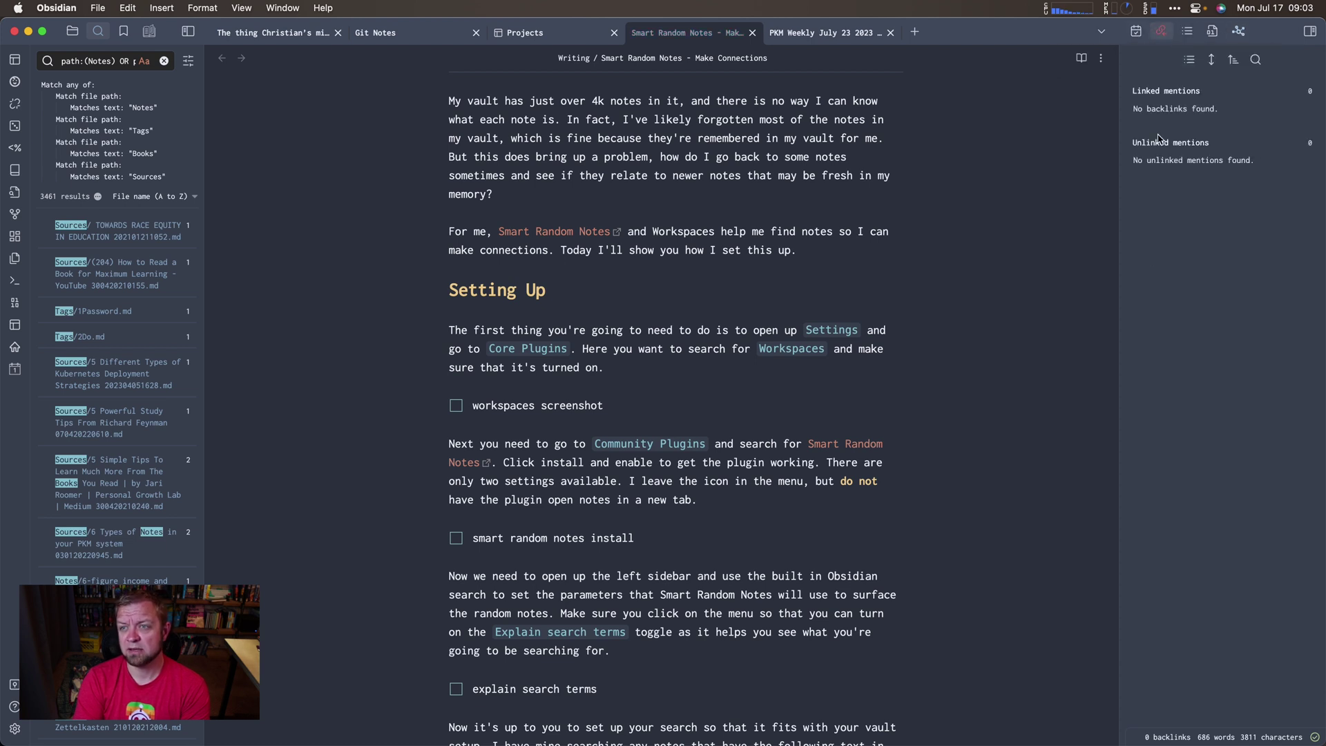
pyautogui.click(1189, 32)
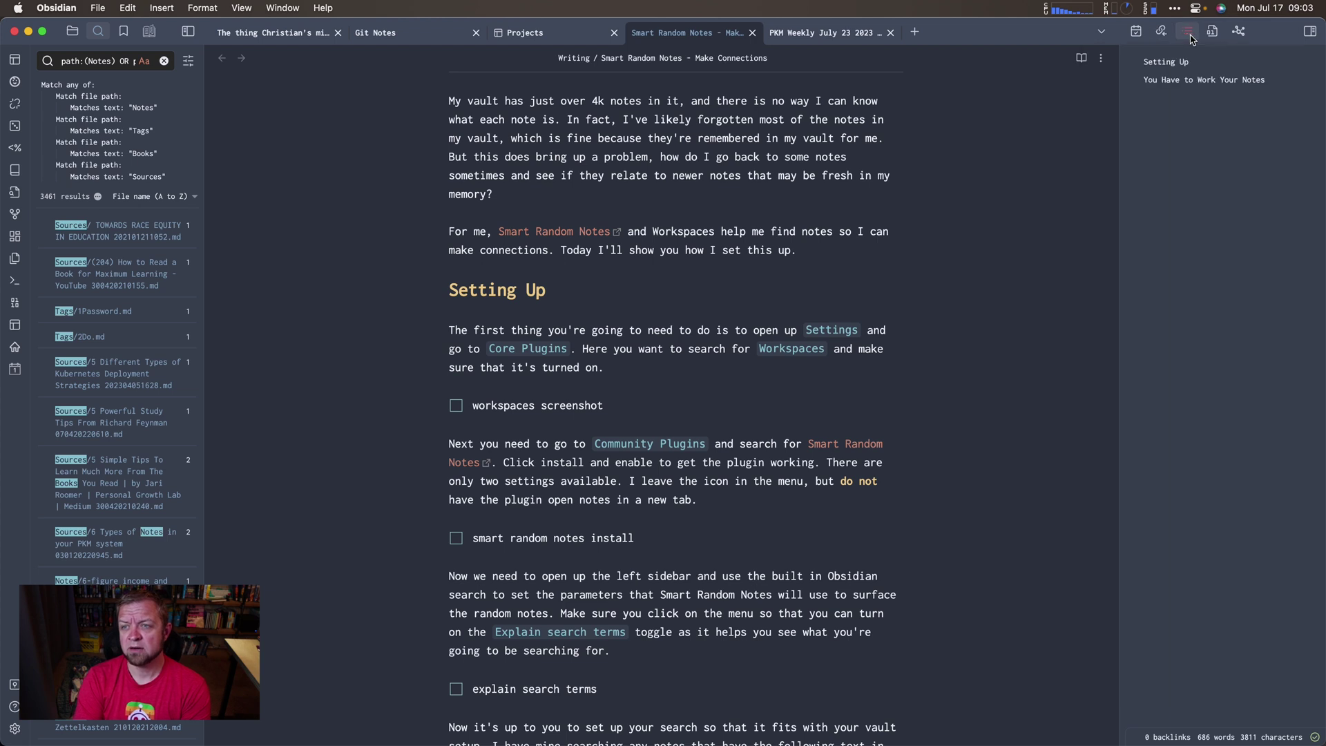
pyautogui.click(1213, 32)
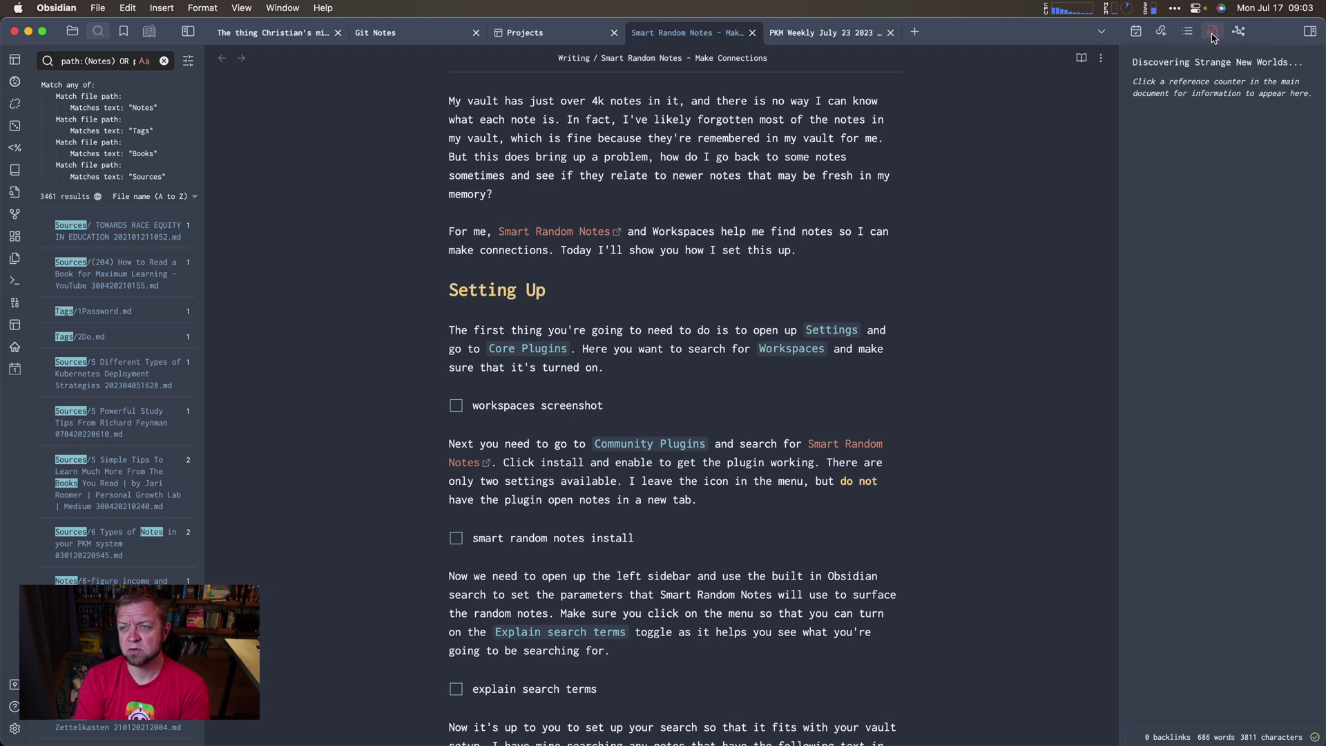
pyautogui.click(1239, 31)
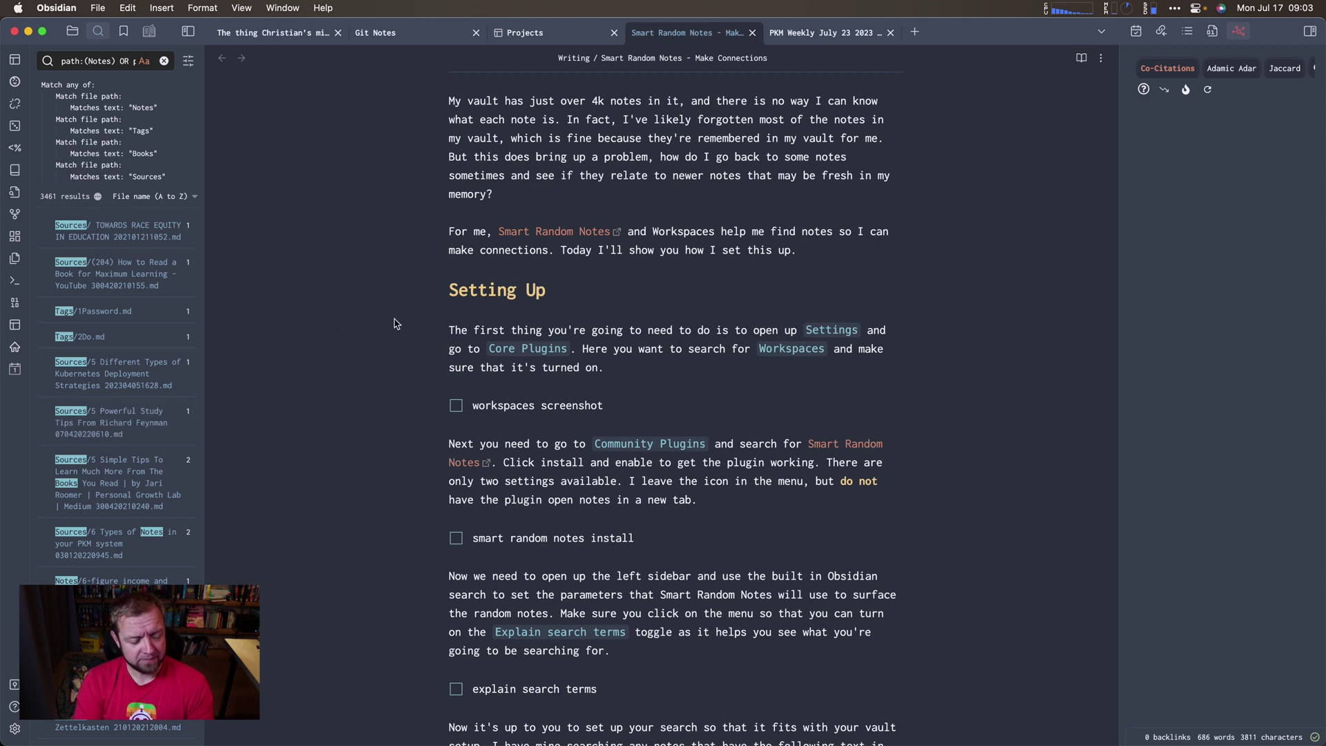
# Open and close the Workspaces: Manage workspace layouts dialog from the command palette.
pyautogui.press('super+p')
pyautogui.write('work')
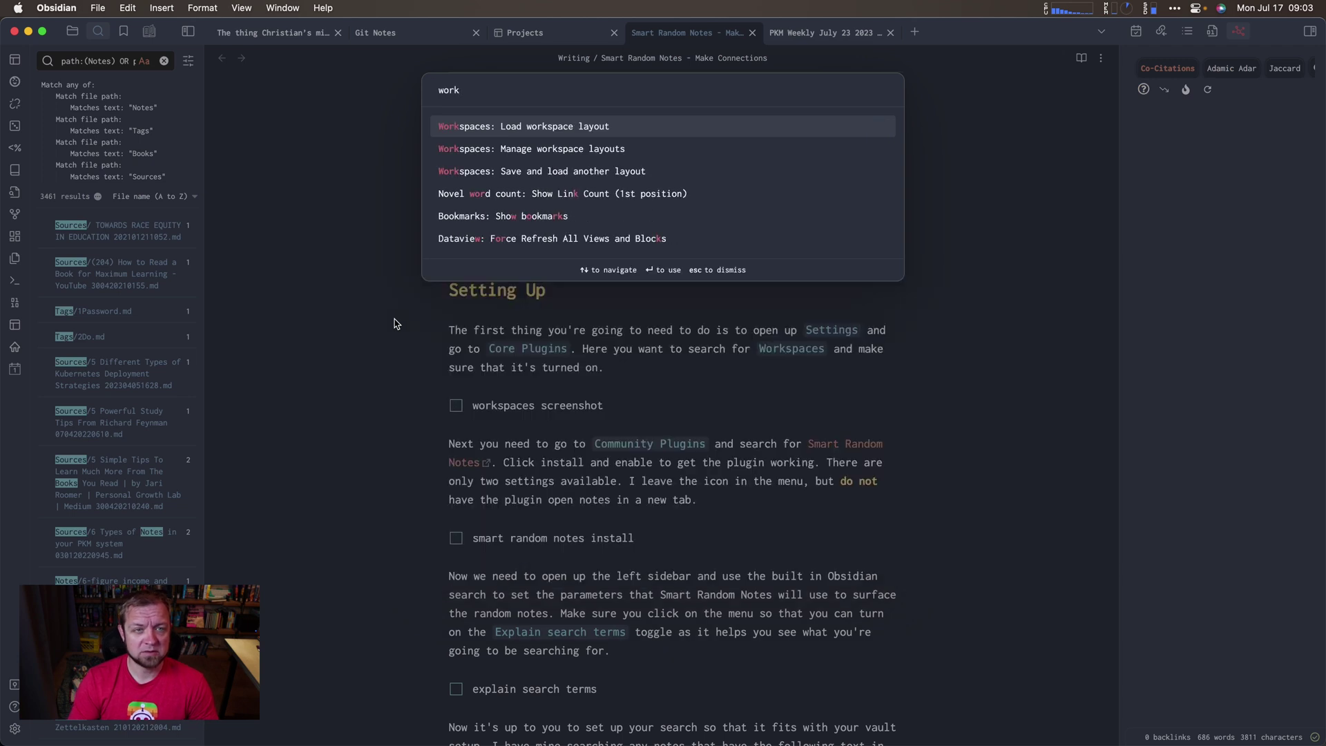
pyautogui.press('Down')
pyautogui.press('Down')
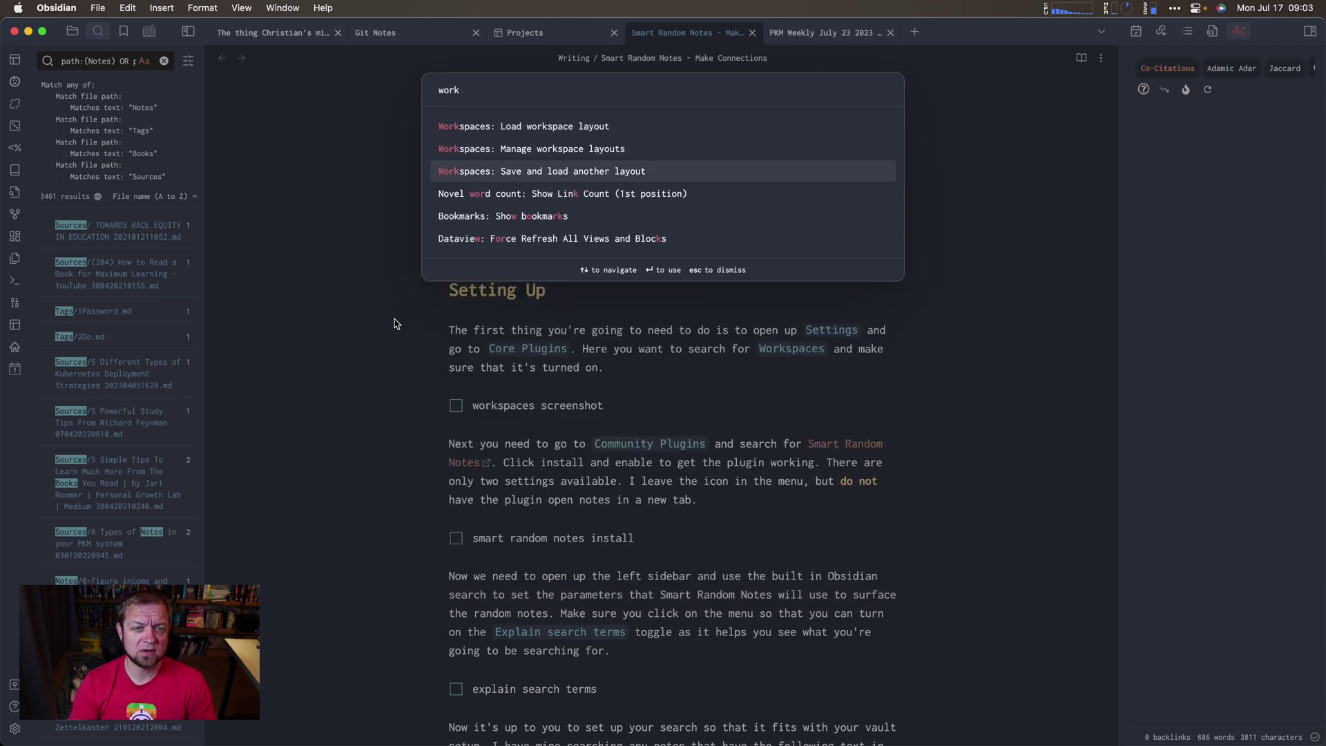
pyautogui.press('Up')
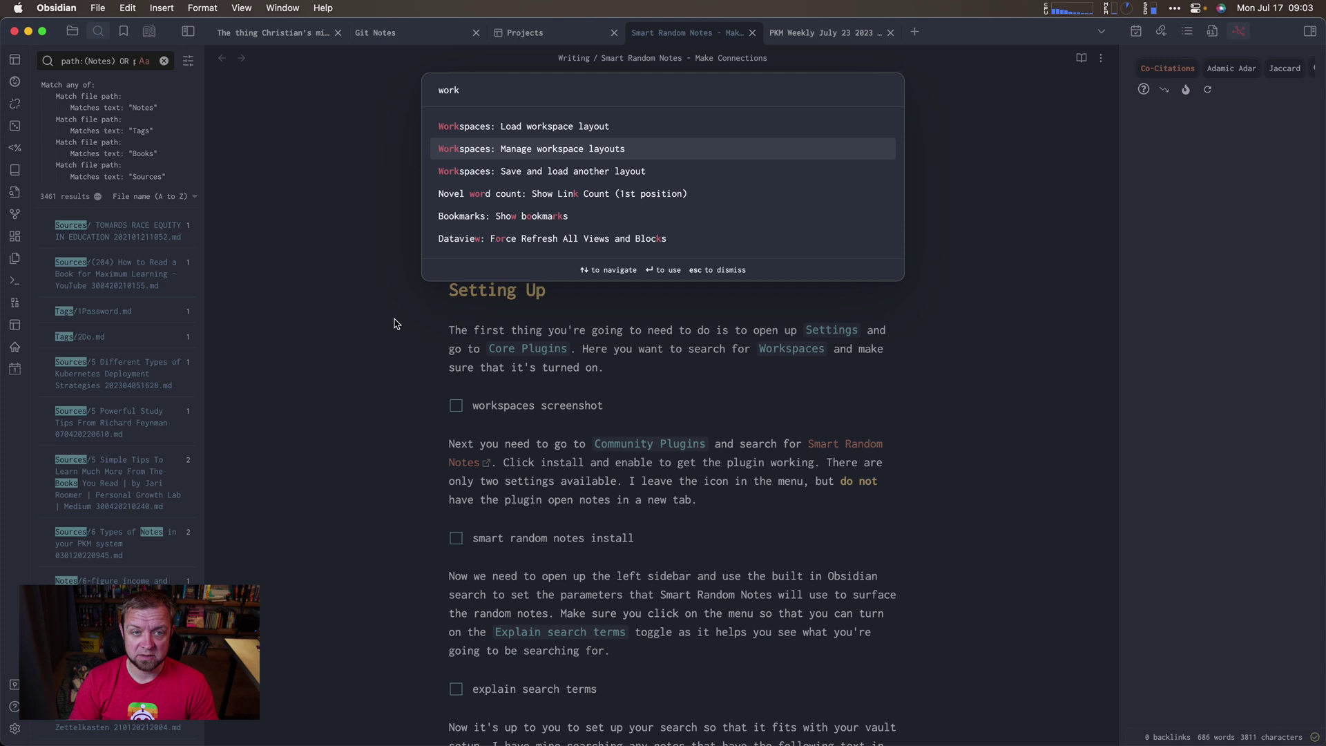
pyautogui.press('Return')
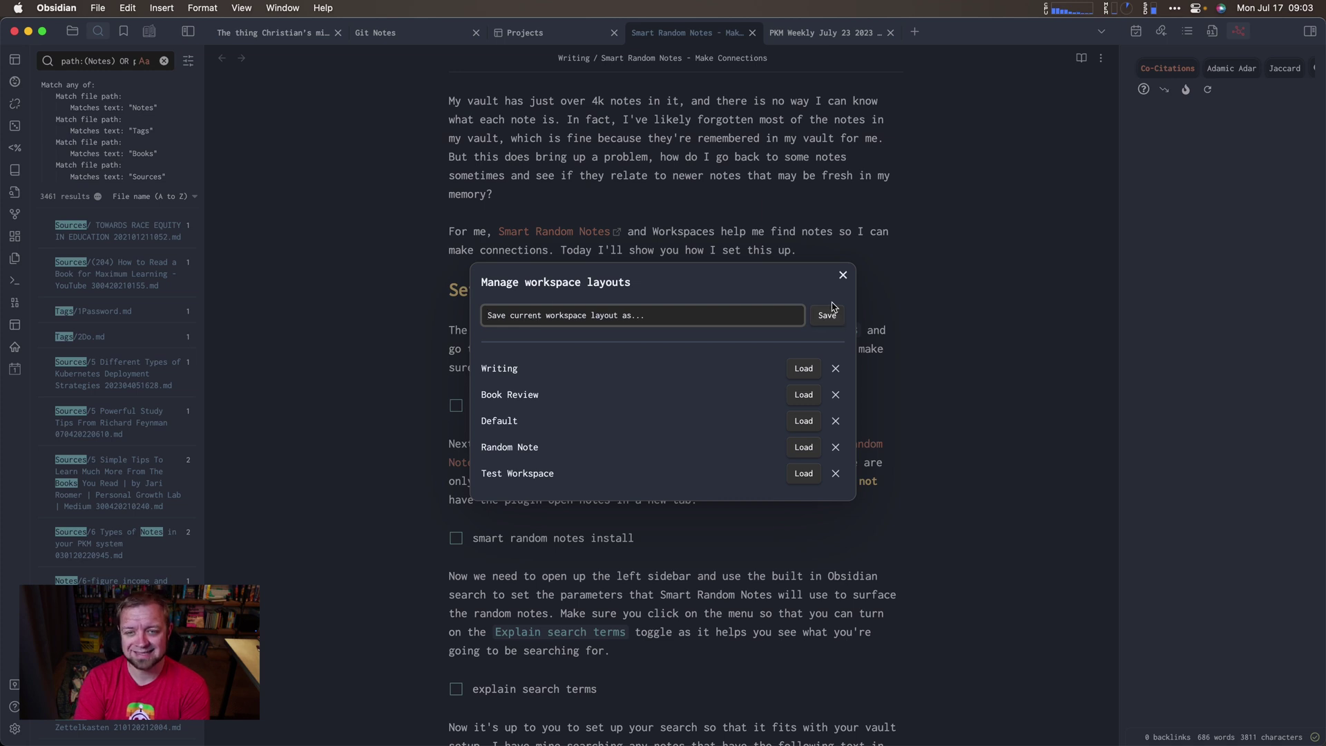
pyautogui.click(843, 276)
# Load the Random Note workspace layout via Workspaces: Load workspace layout.
pyautogui.press('super+p')
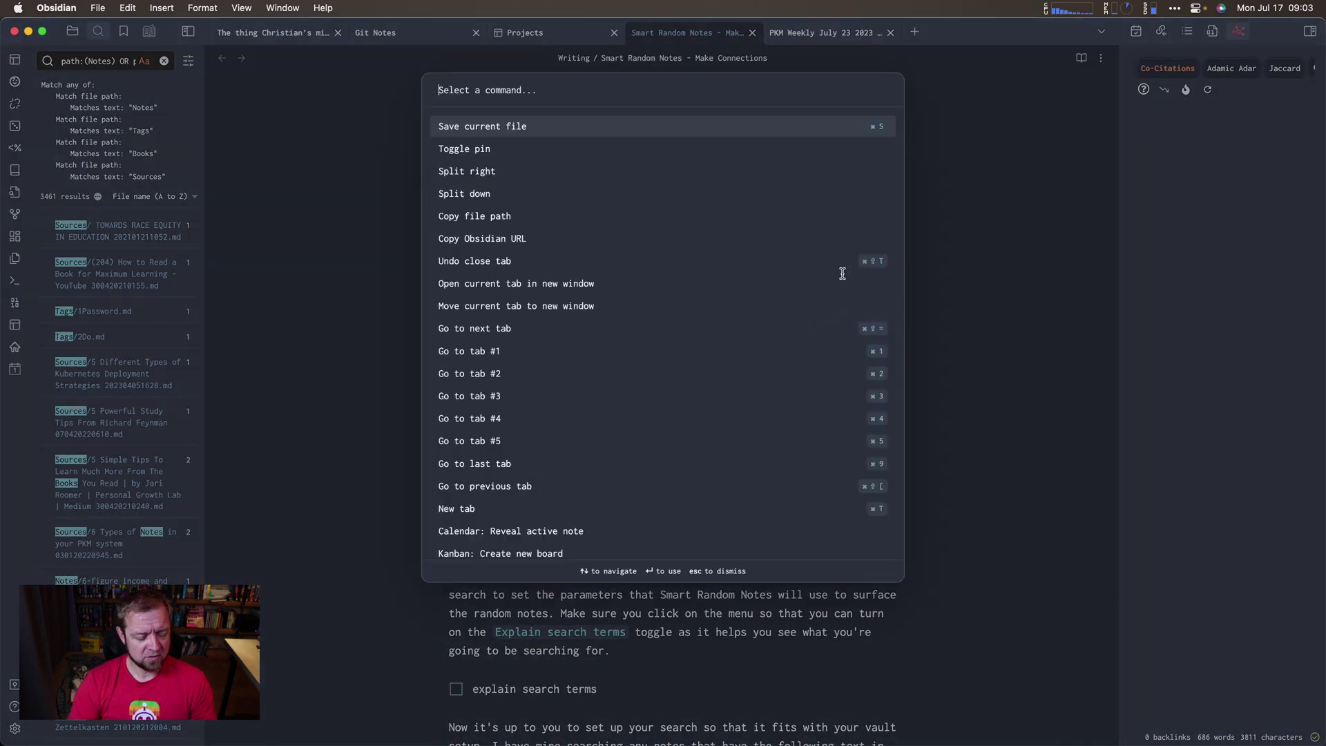
pyautogui.write('workspa')
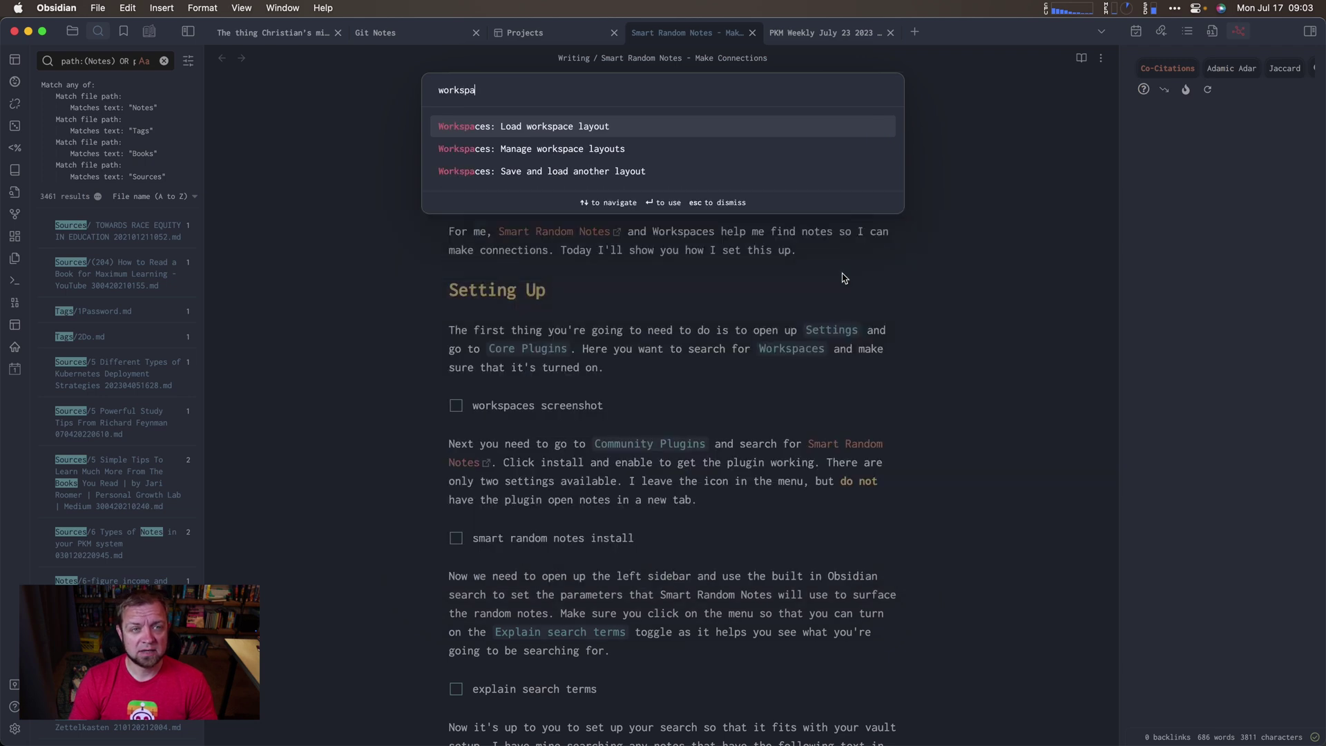
pyautogui.press('Return')
pyautogui.write('rand')
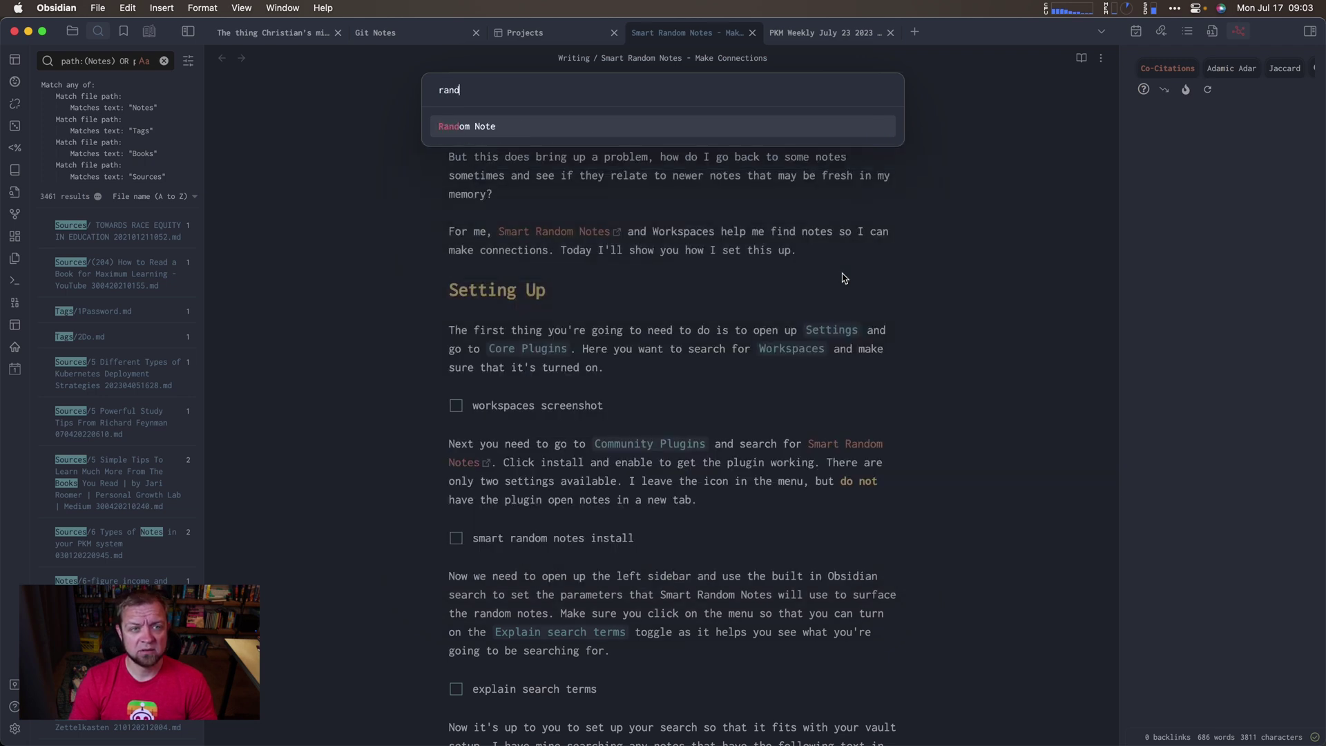
pyautogui.press('Return')
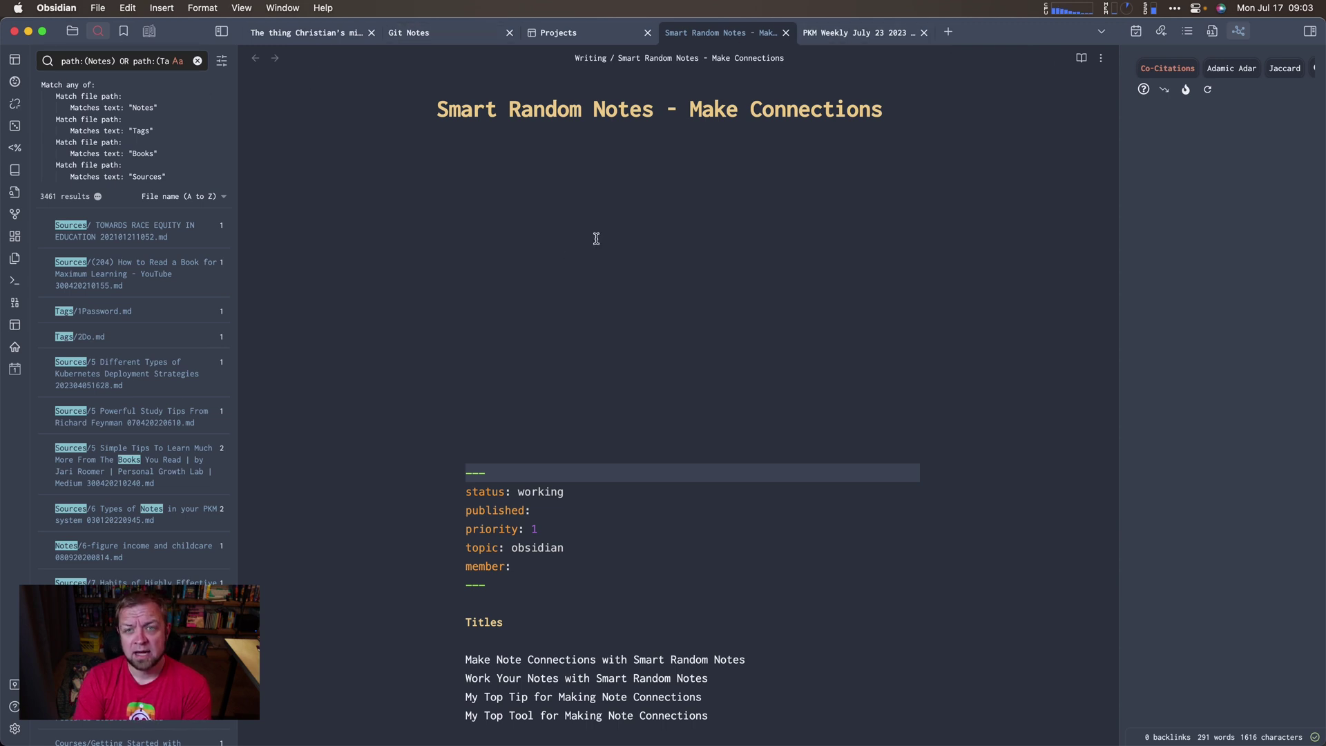
# Open the 'Safe Is Not Enough - Better Schools for LGBTQ Students' note from search results and scroll it.
pyautogui.click(864, 32)
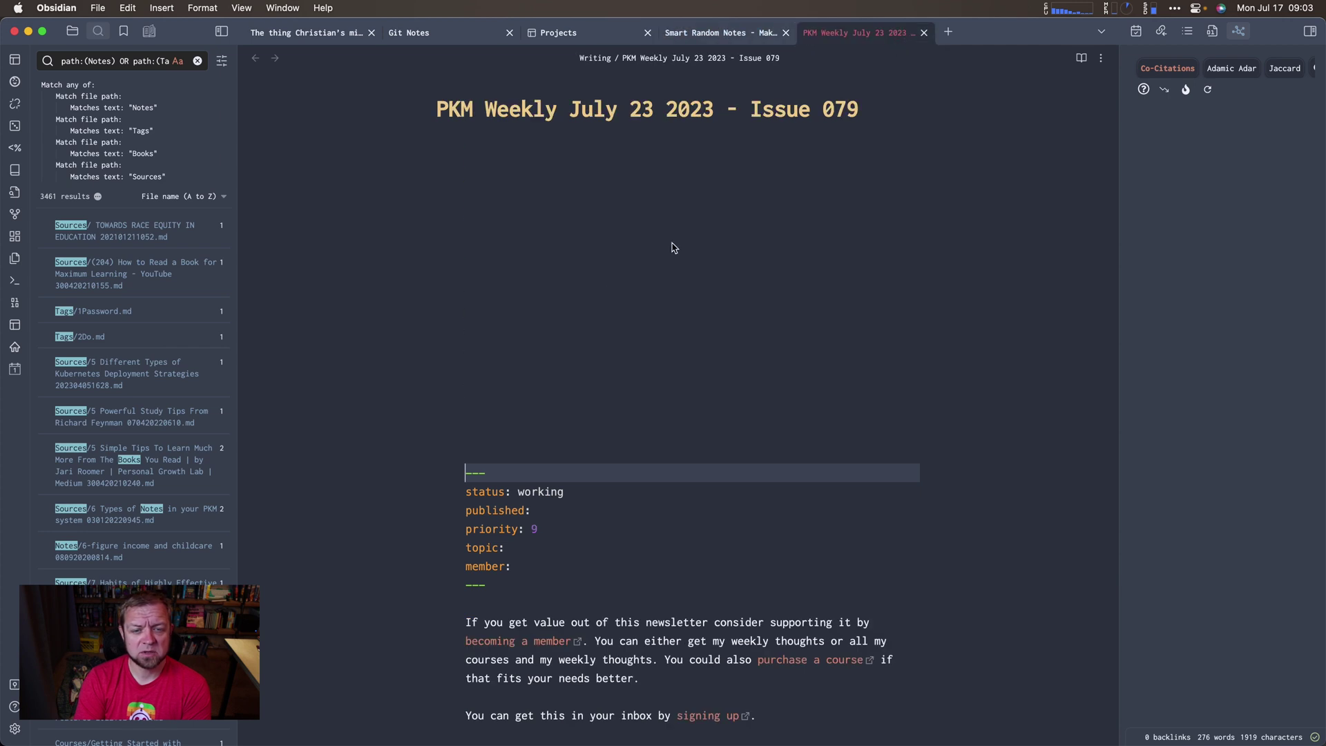
pyautogui.click(15, 128)
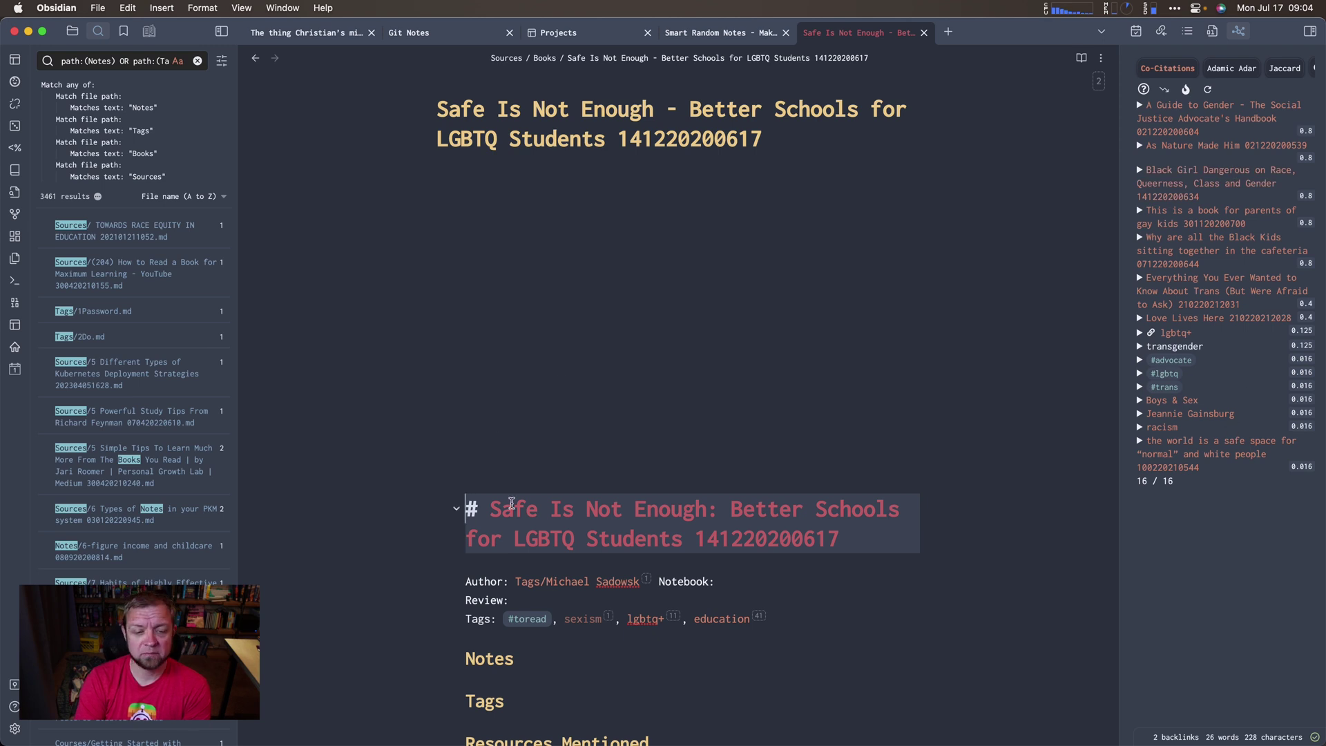
pyautogui.scroll(-2, 511, 502)
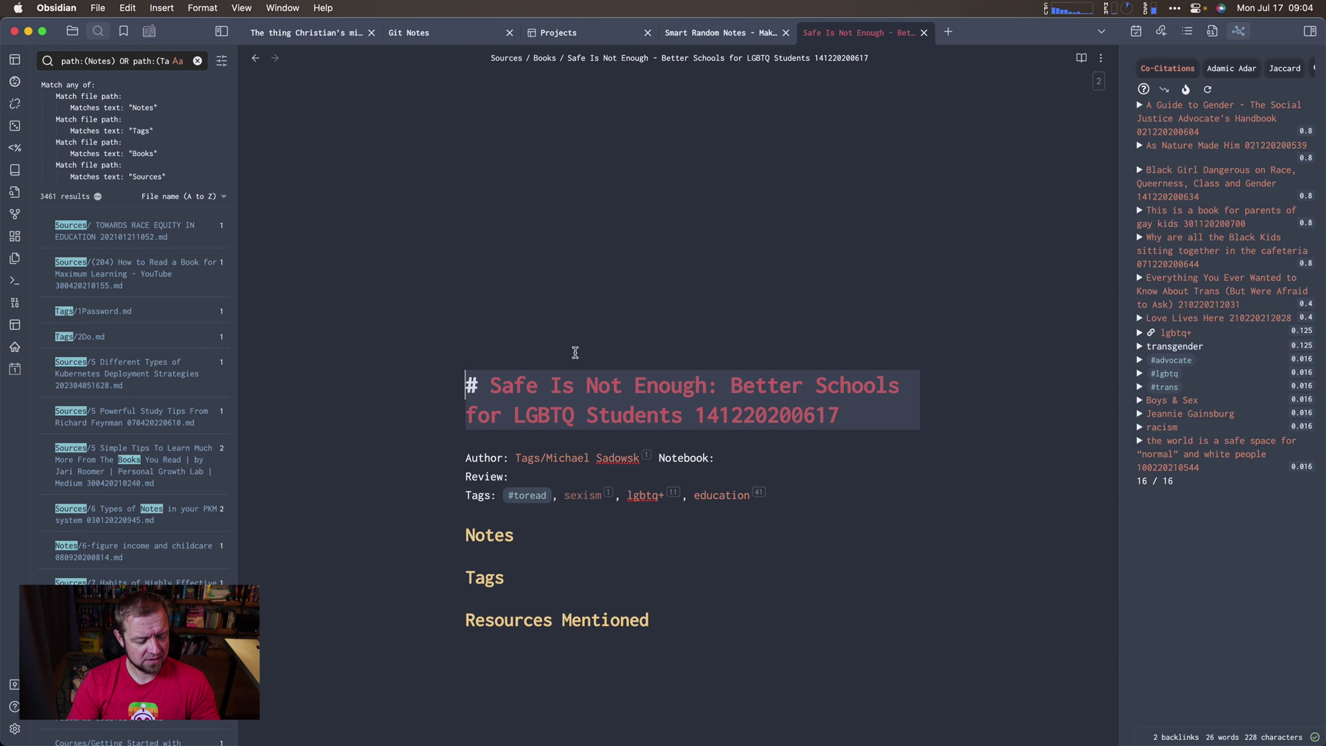
# Launch Safari through the Raycast launcher and return to the book note.
pyautogui.hotkey('alt', 'space')
pyautogui.write('saf')
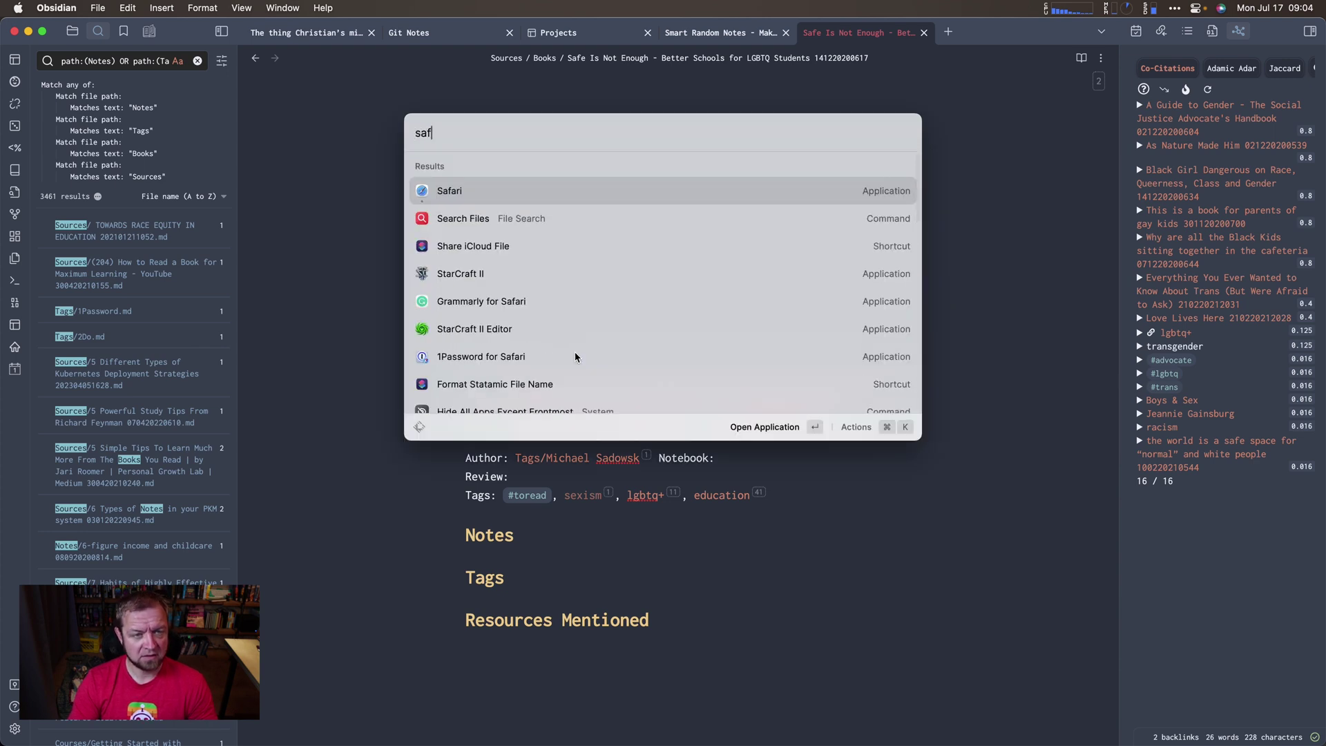
pyautogui.press('Return')
pyautogui.press('super+Tab')
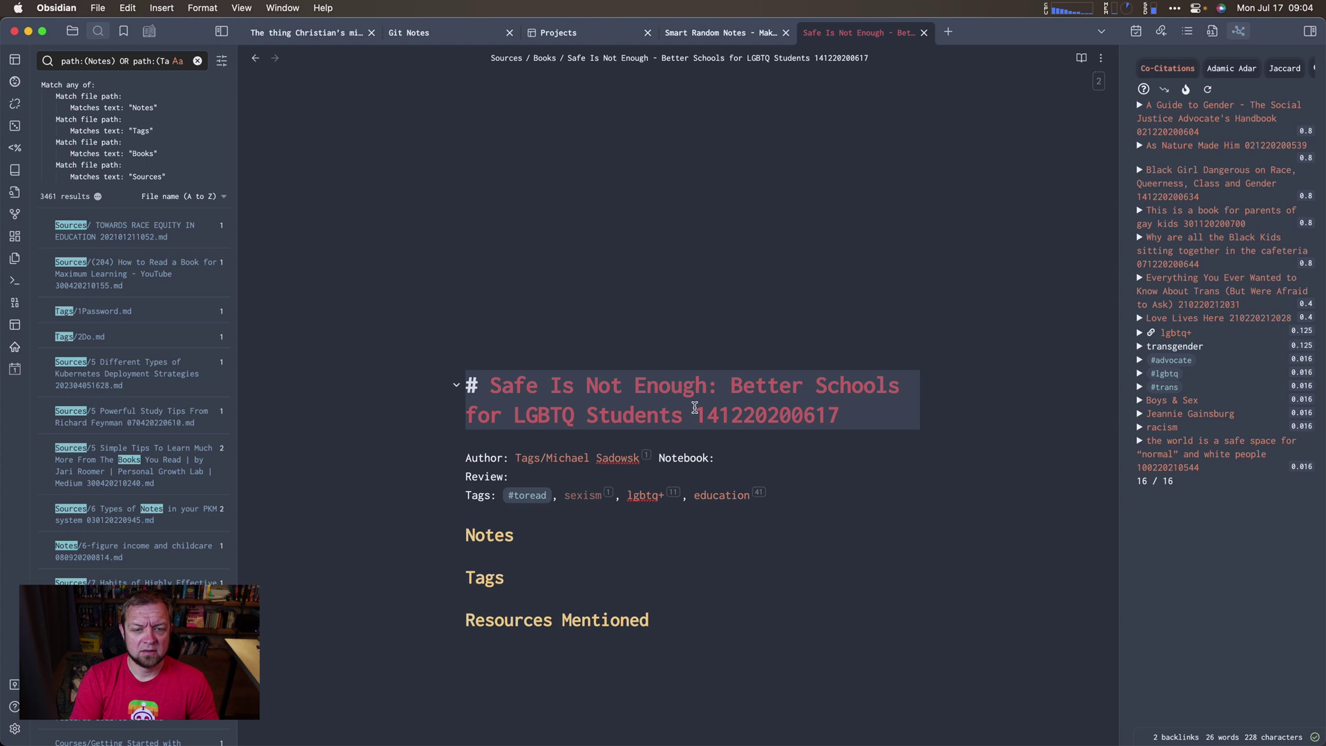
# Search the book title in a new Safari tab, open its Amazon.ca page, then return to Obsidian.
pyautogui.keyDown('shift'); pyautogui.click(490, 384); pyautogui.keyUp('shift')
pyautogui.press('super+c')
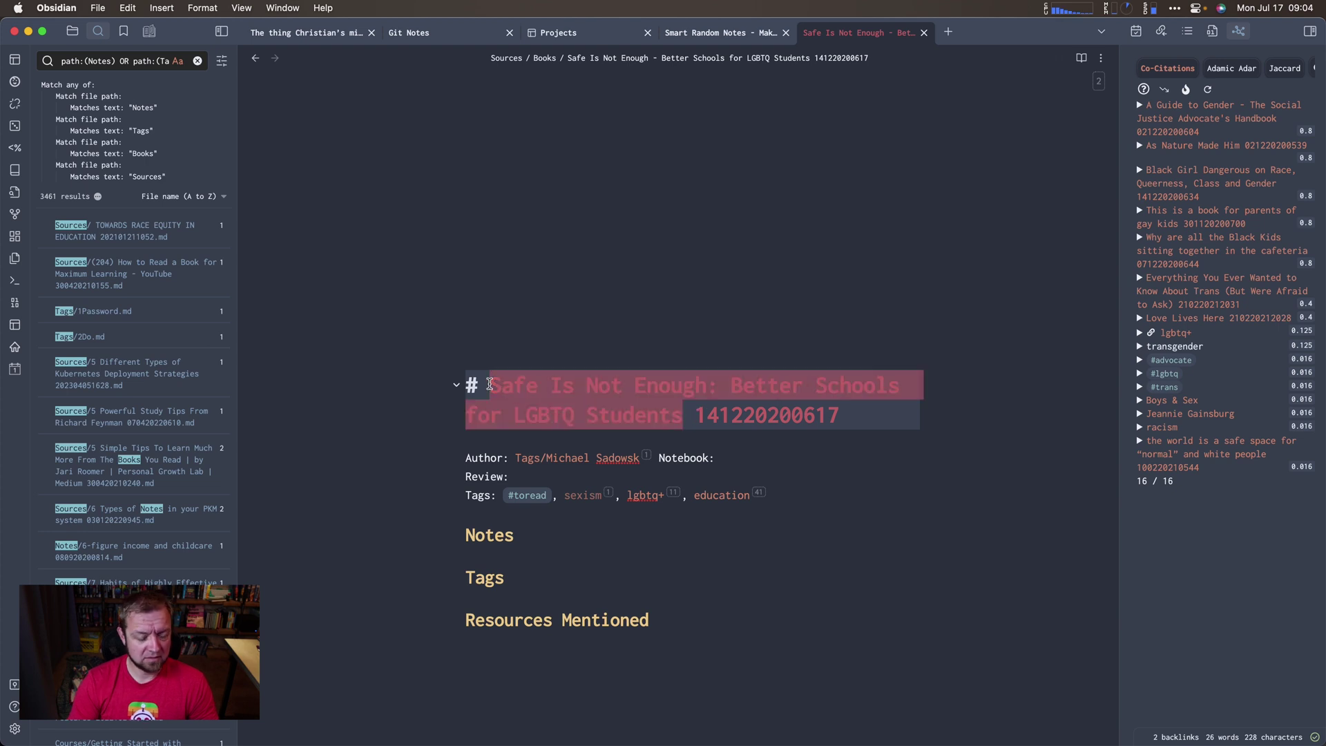
pyautogui.press('super+Tab')
pyautogui.press('super+t')
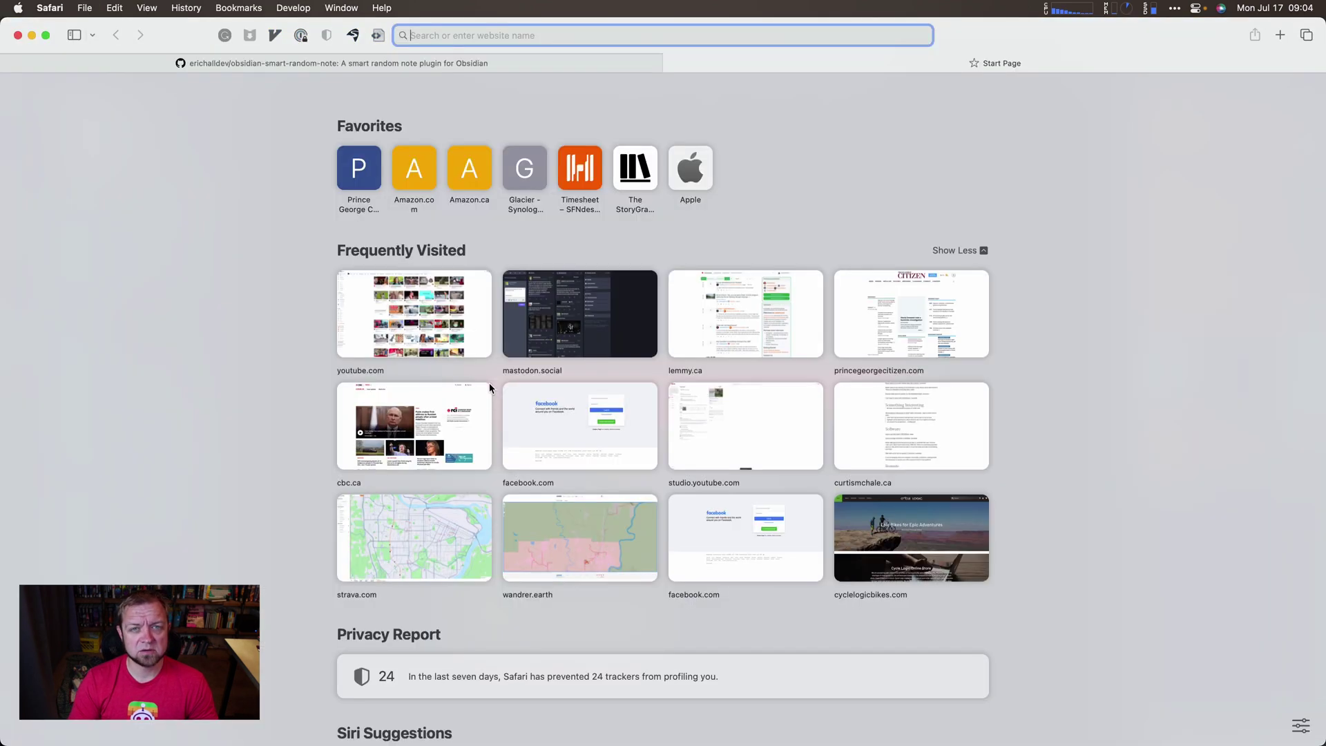
pyautogui.press('super+v')
pyautogui.press('Return')
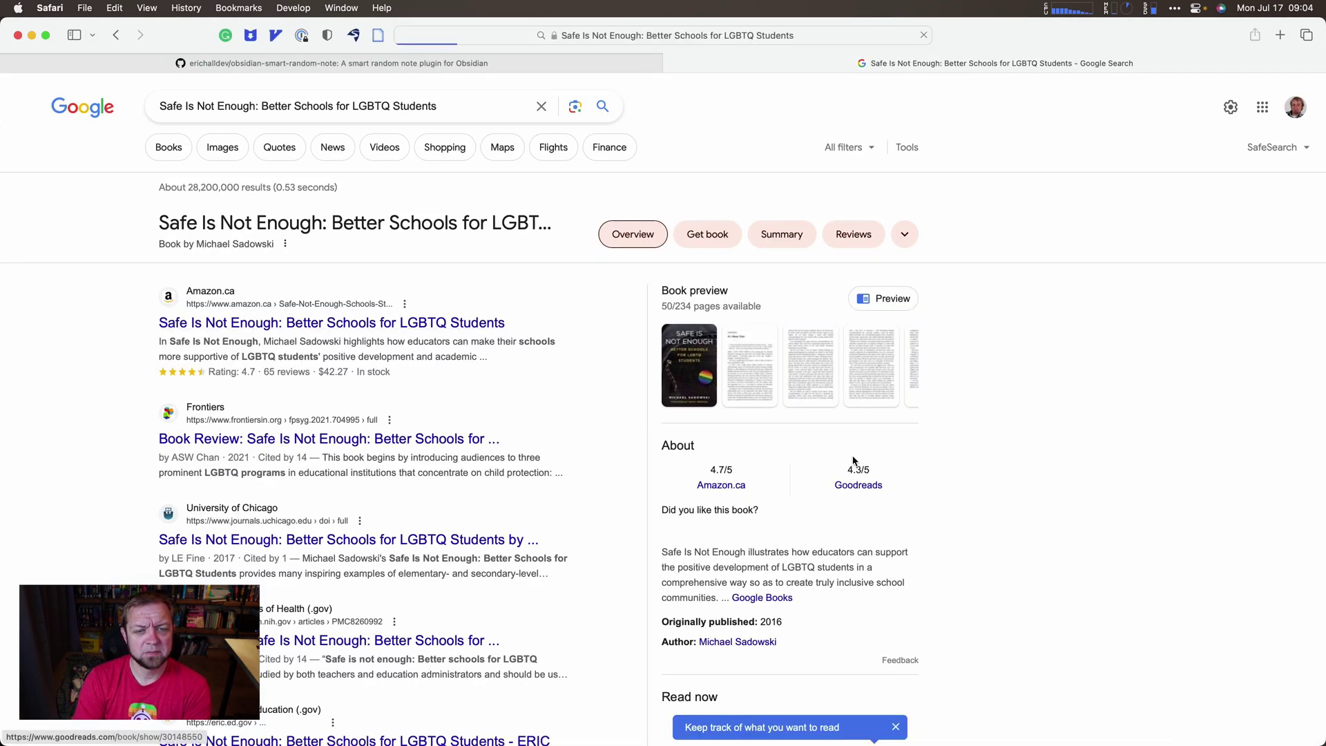
pyautogui.click(449, 324)
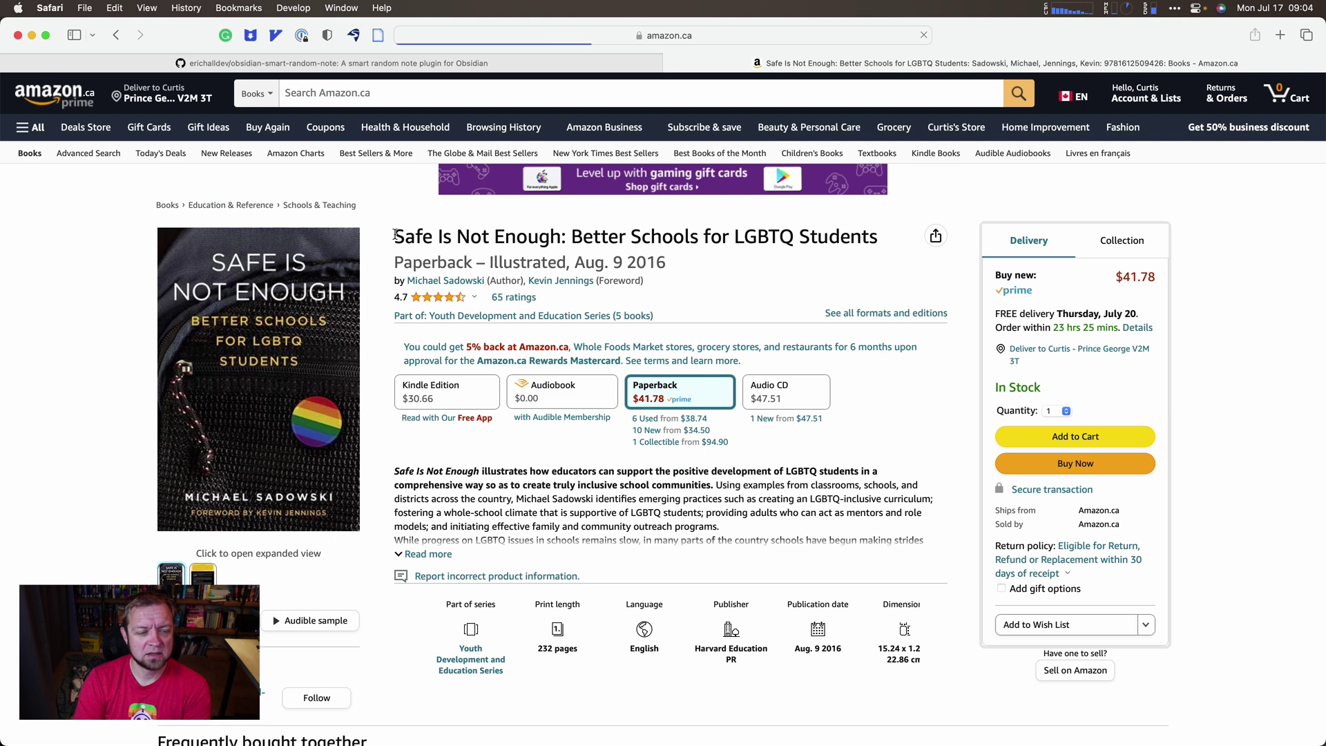
pyautogui.press('super+Tab')
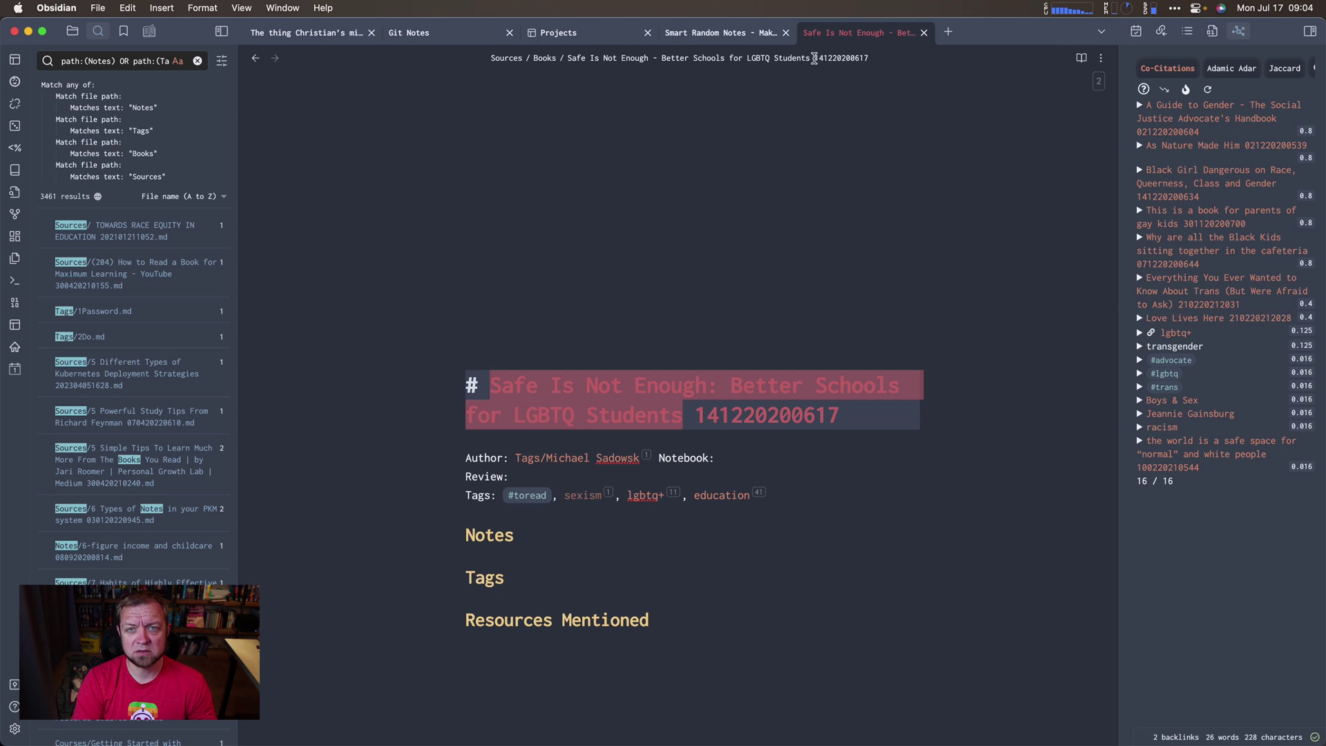
pyautogui.click(812, 58)
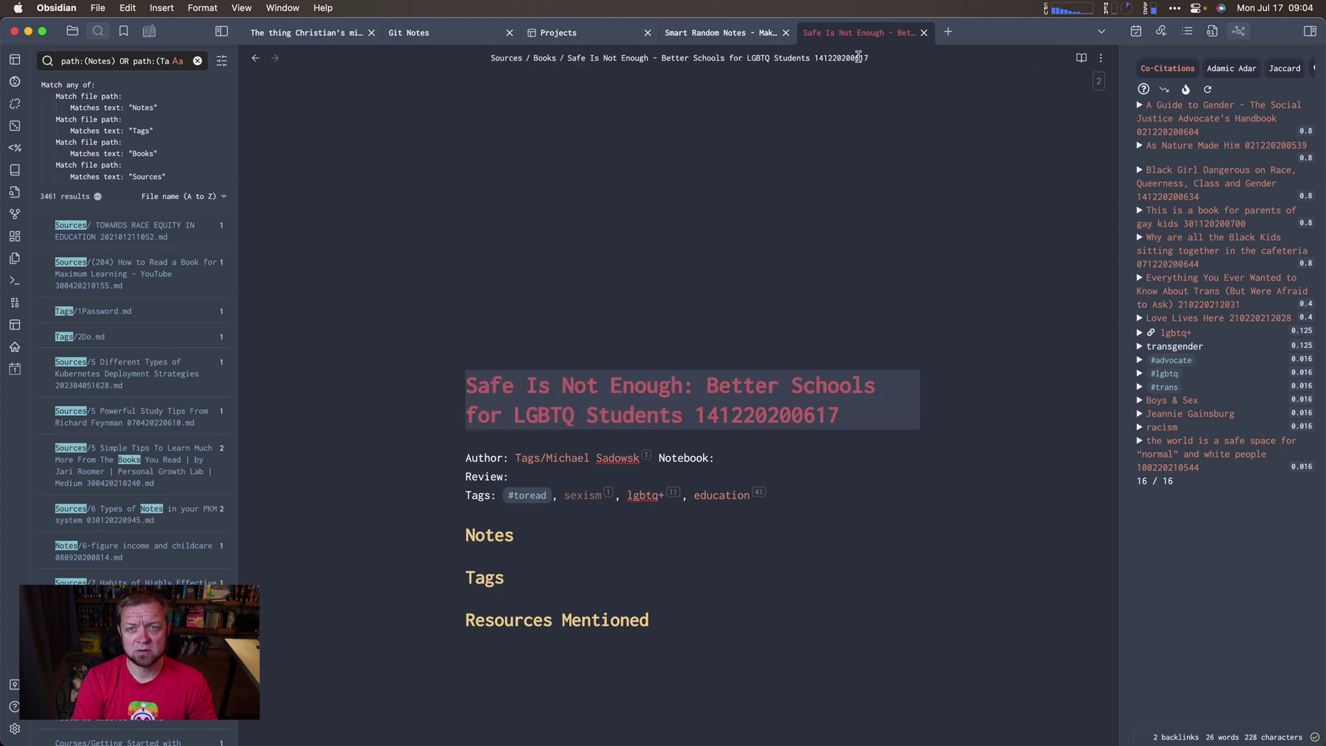
pyautogui.click(846, 57)
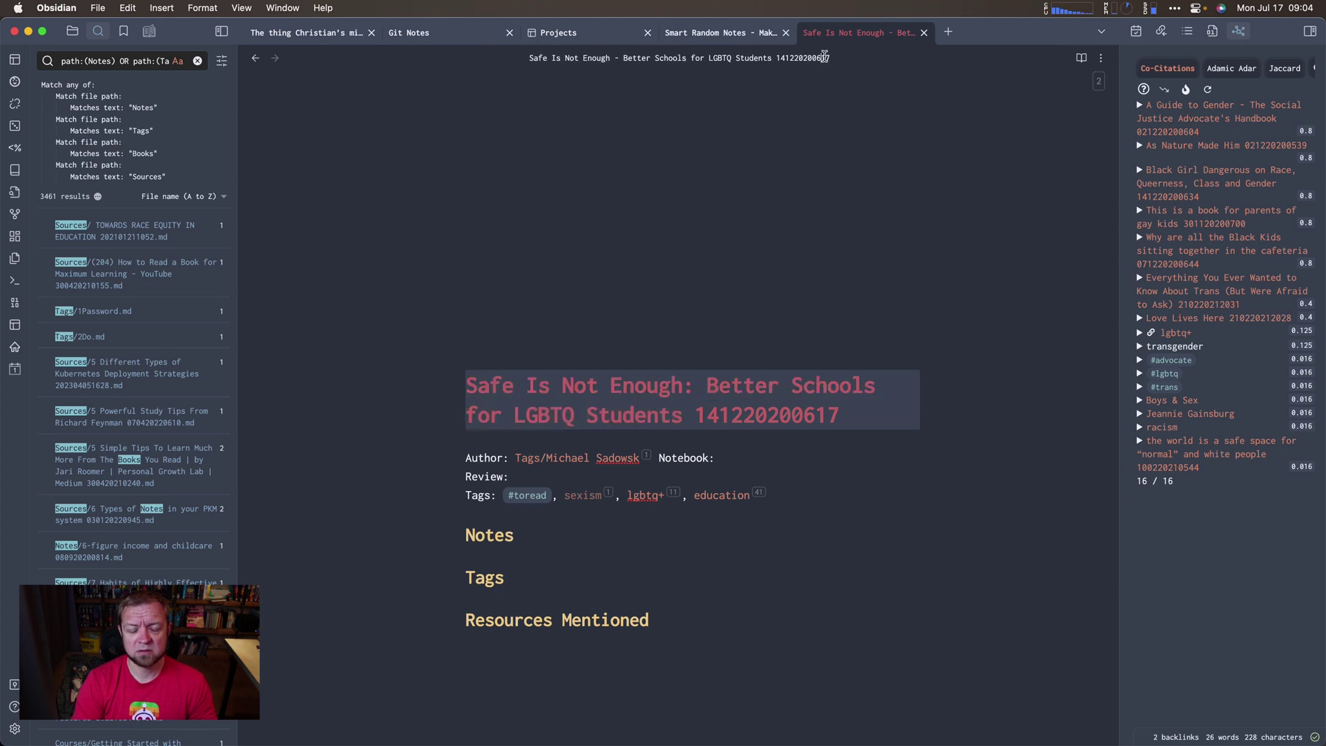
pyautogui.doubleClick(825, 57)
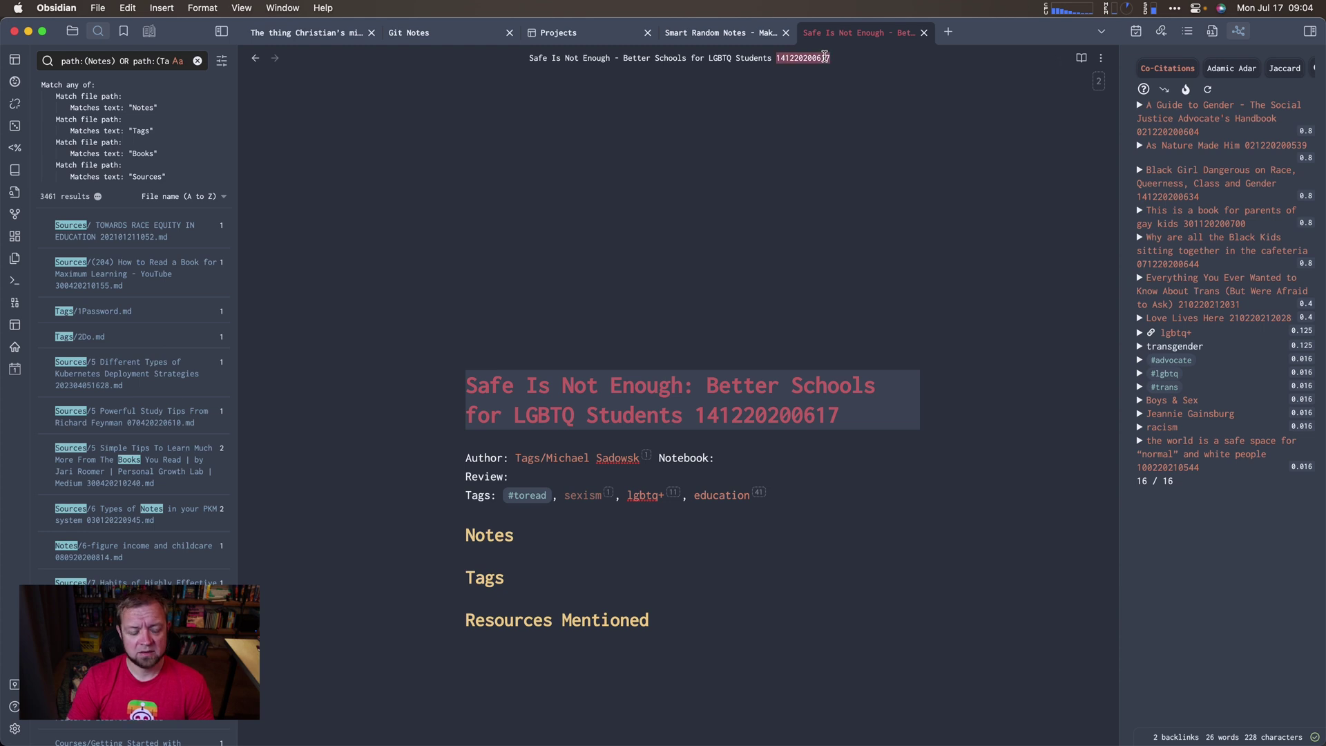
pyautogui.press('BackSpace')
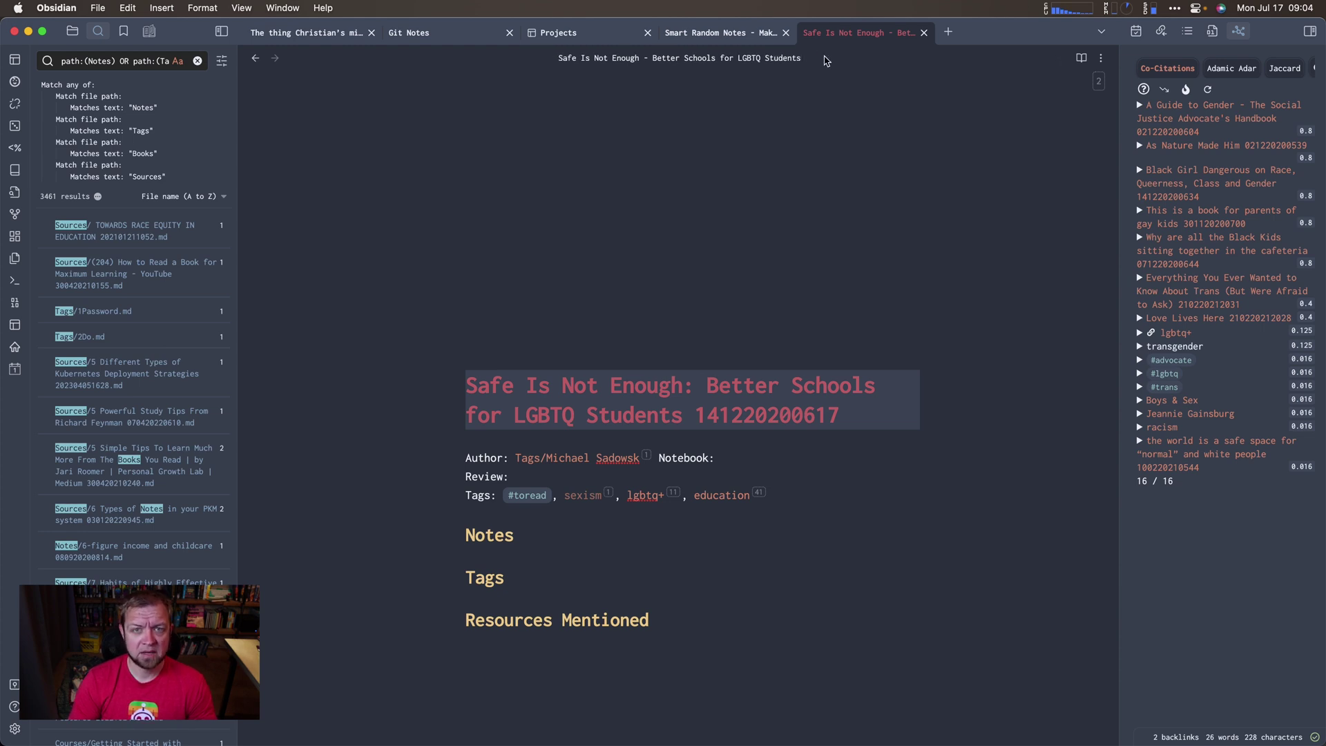
pyautogui.press('Return')
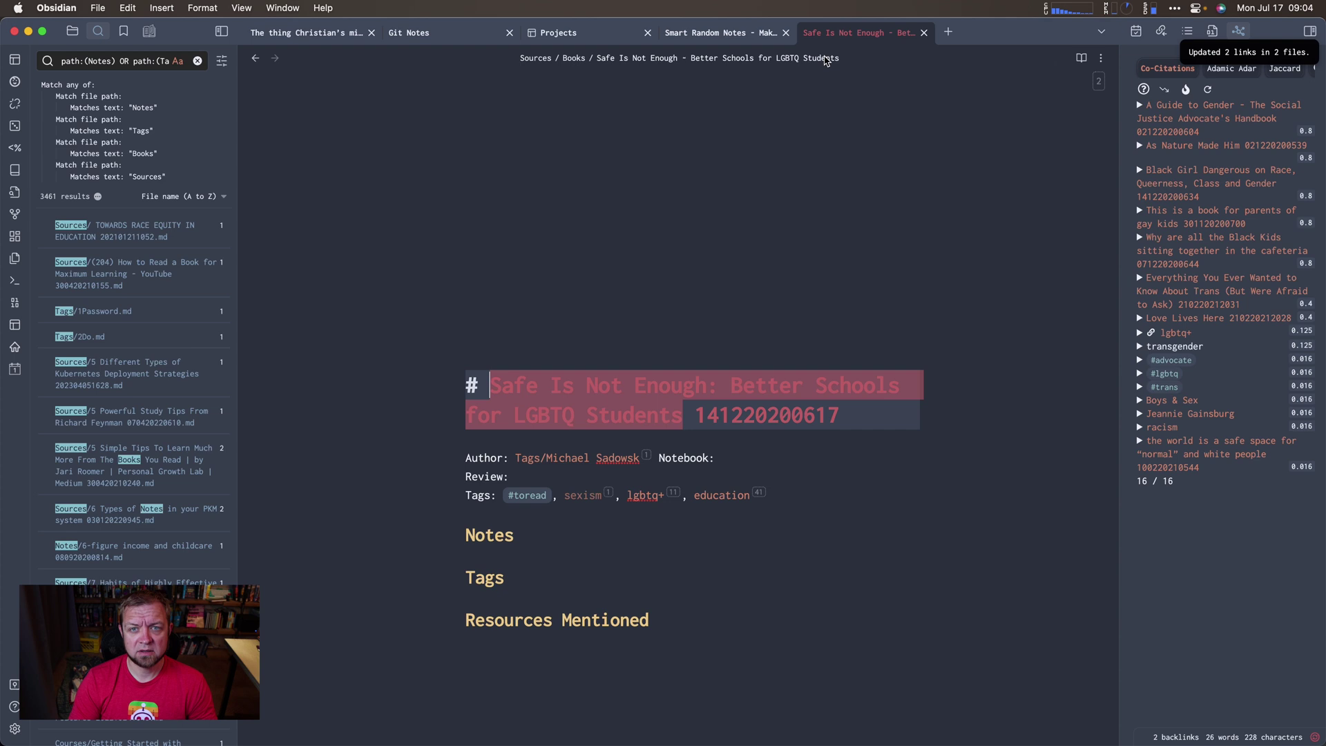
# Delete the old heading line and the empty Notes, Tags and Resources Mentioned headings.
pyautogui.click(856, 408)
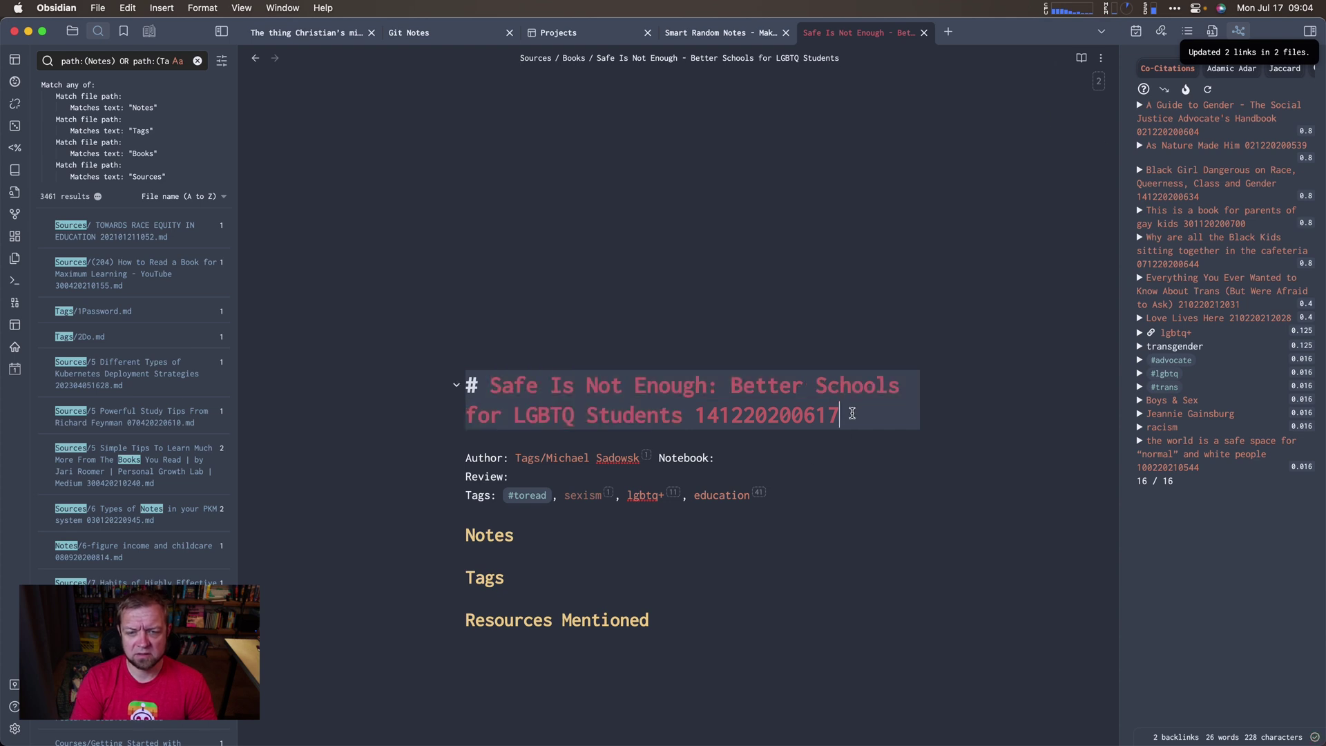
pyautogui.keyDown('shift'); pyautogui.click(468, 385); pyautogui.keyUp('shift')
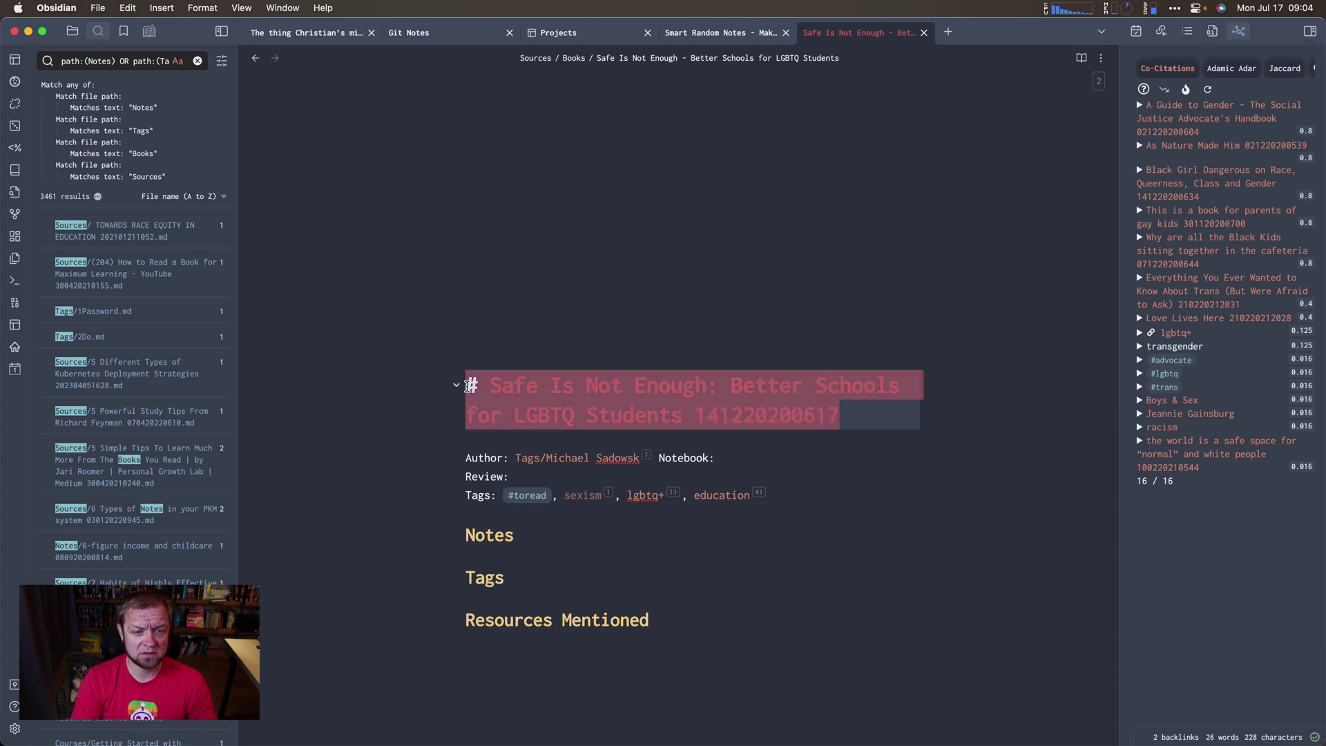
pyautogui.press('BackSpace')
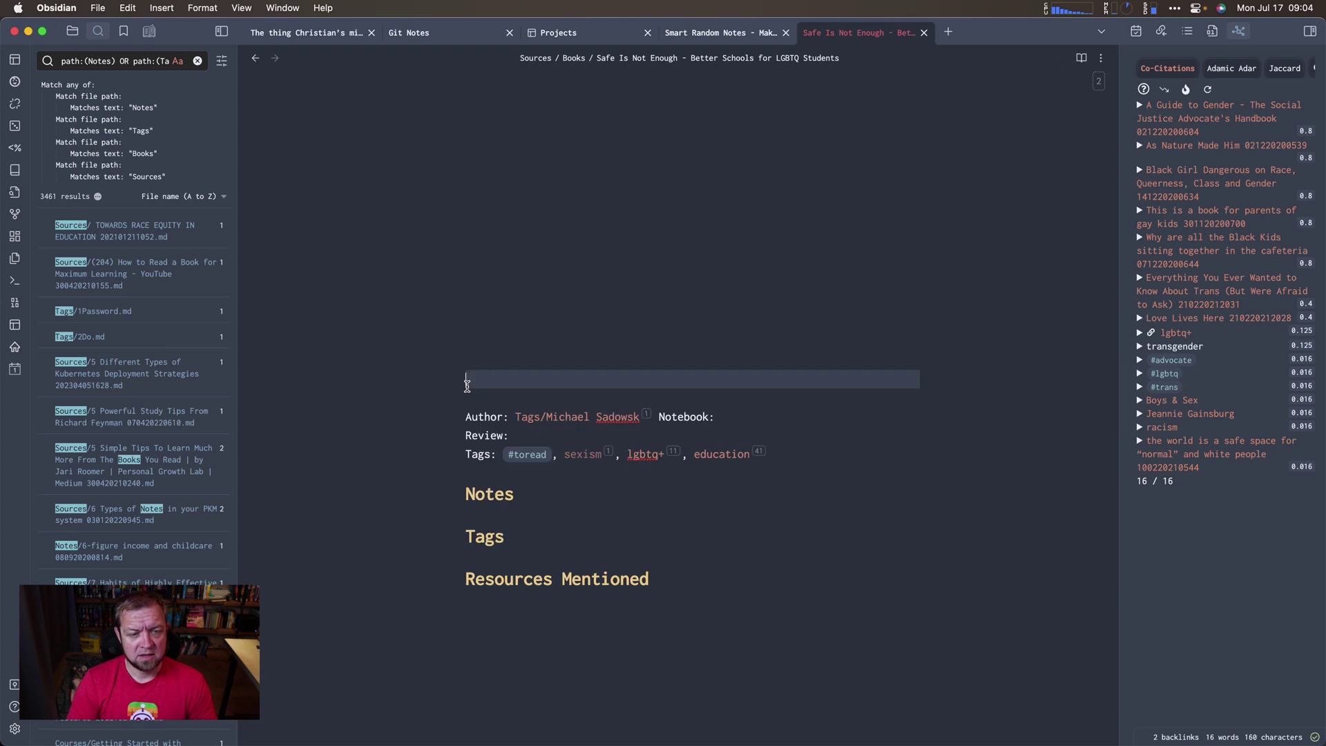
pyautogui.press('Down')
pyautogui.press('Down')
pyautogui.press('Down')
pyautogui.press('Down')
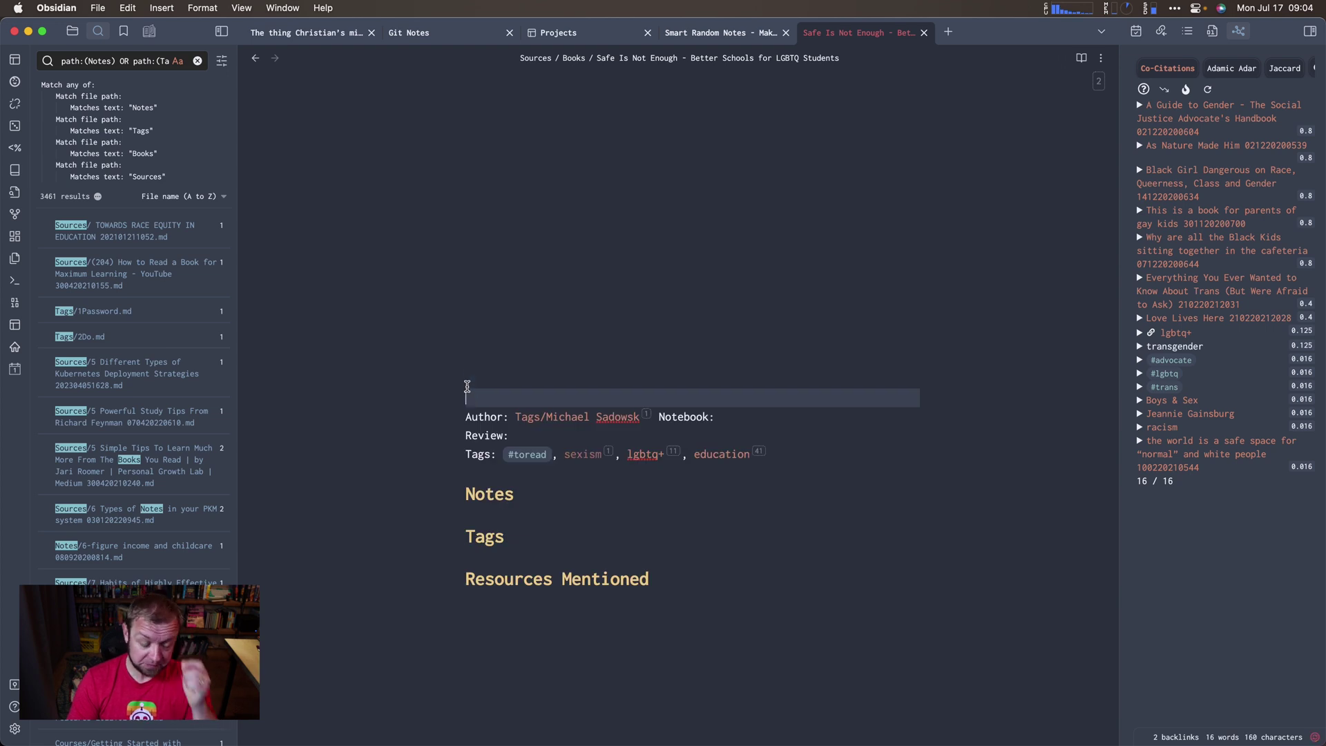
pyautogui.hotkey('shift', 'Down')
pyautogui.hotkey('shift', 'Down')
pyautogui.hotkey('shift', 'Down')
pyautogui.hotkey('shift', 'Down')
pyautogui.hotkey('shift', 'Down')
pyautogui.hotkey('shift', 'Down')
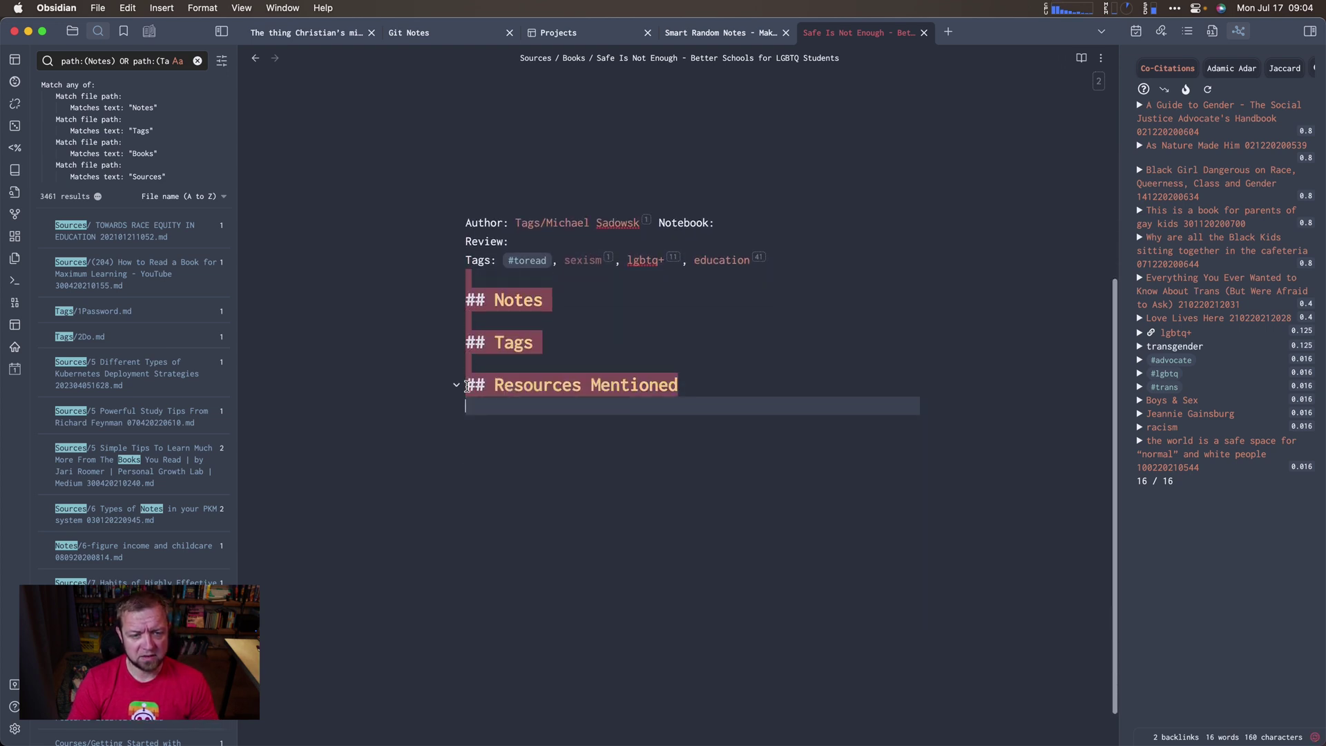
pyautogui.press('BackSpace')
pyautogui.click(525, 309)
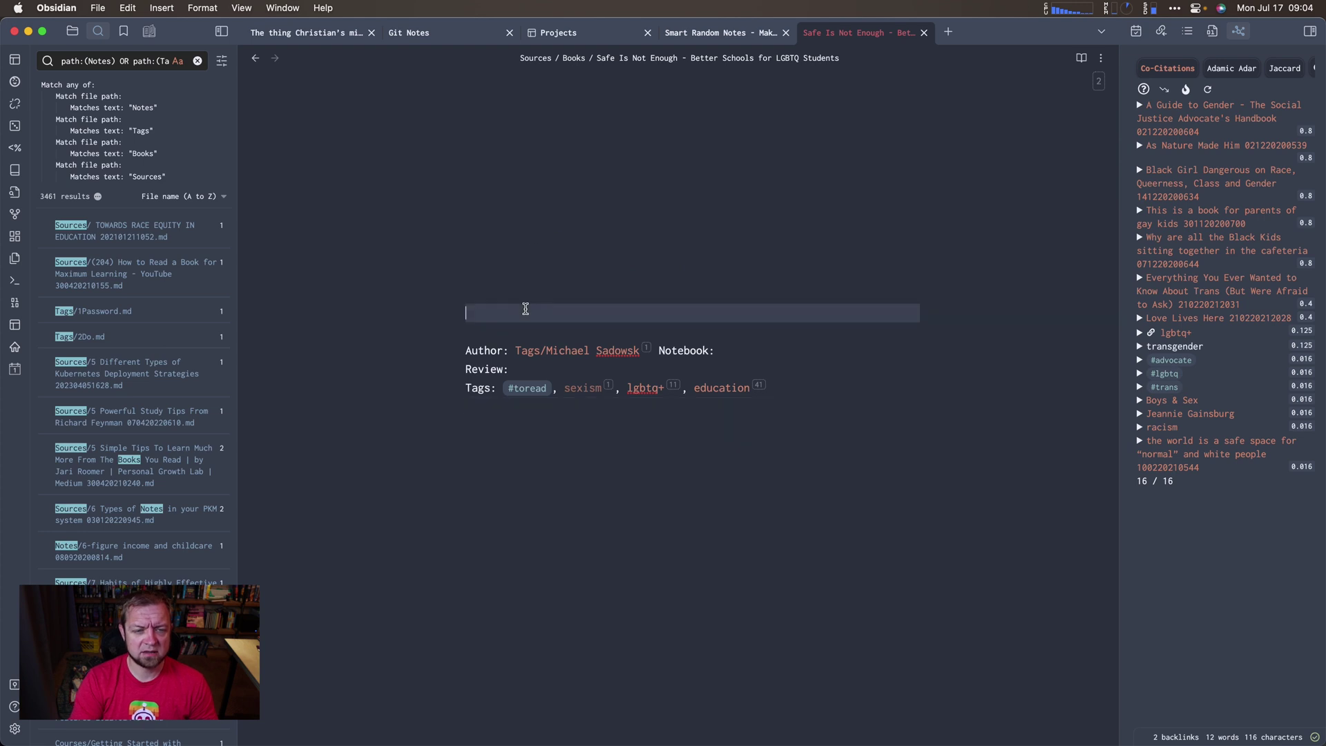
pyautogui.press('cmd+p')
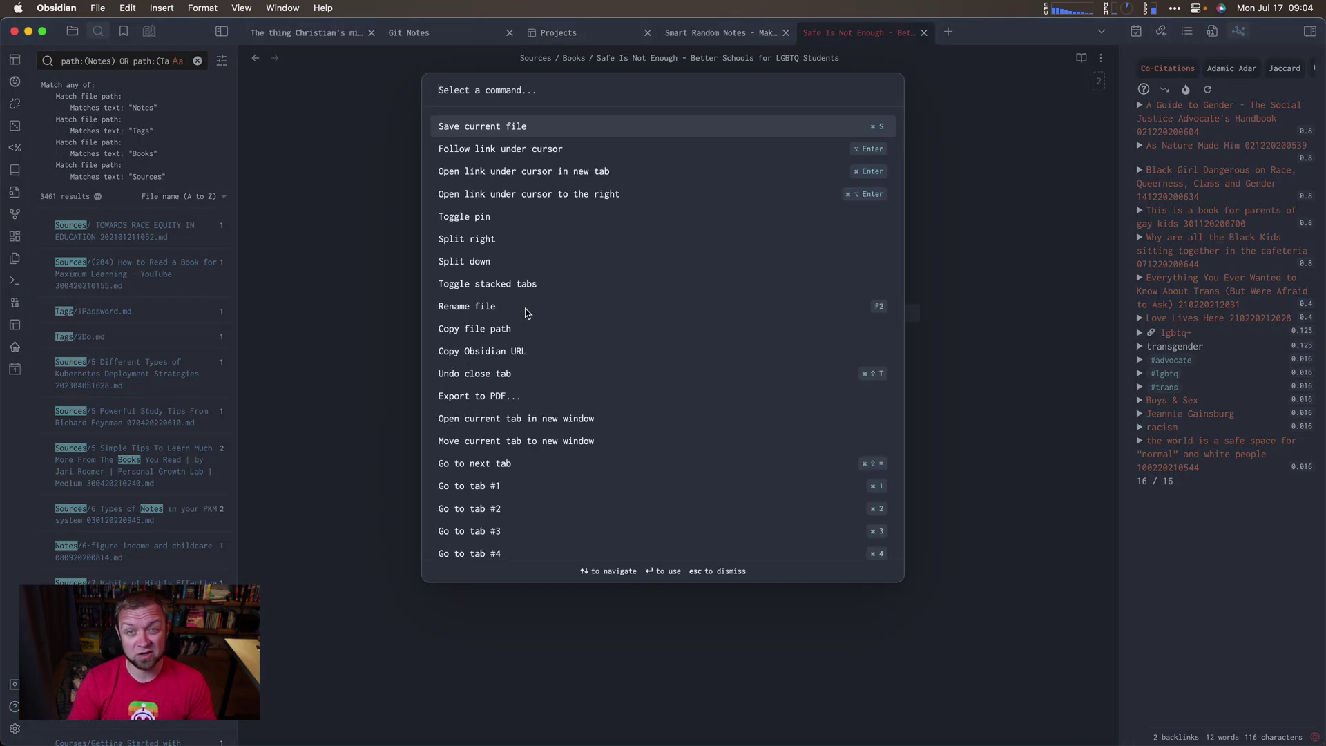
# Insert Book Search metadata from the first 'Safe Is Not Enough' result.
pyautogui.write('book search')
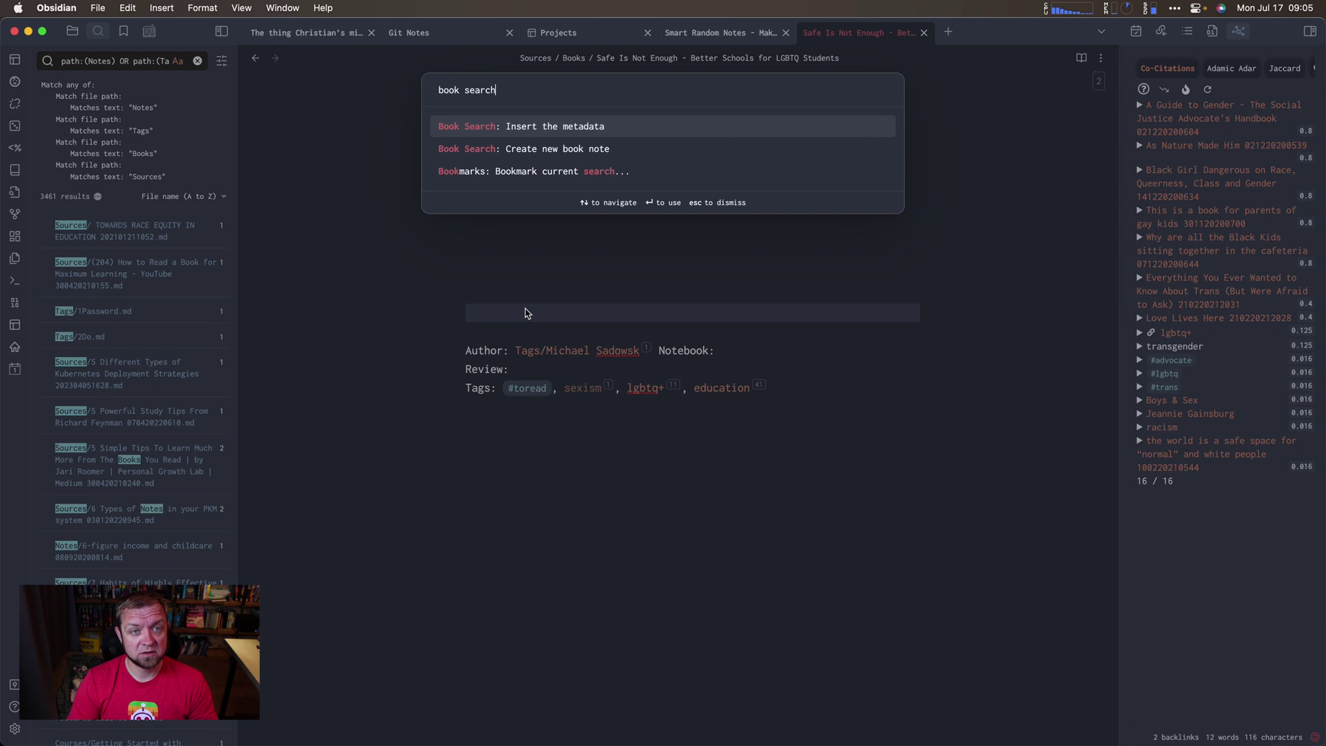
pyautogui.press('Return')
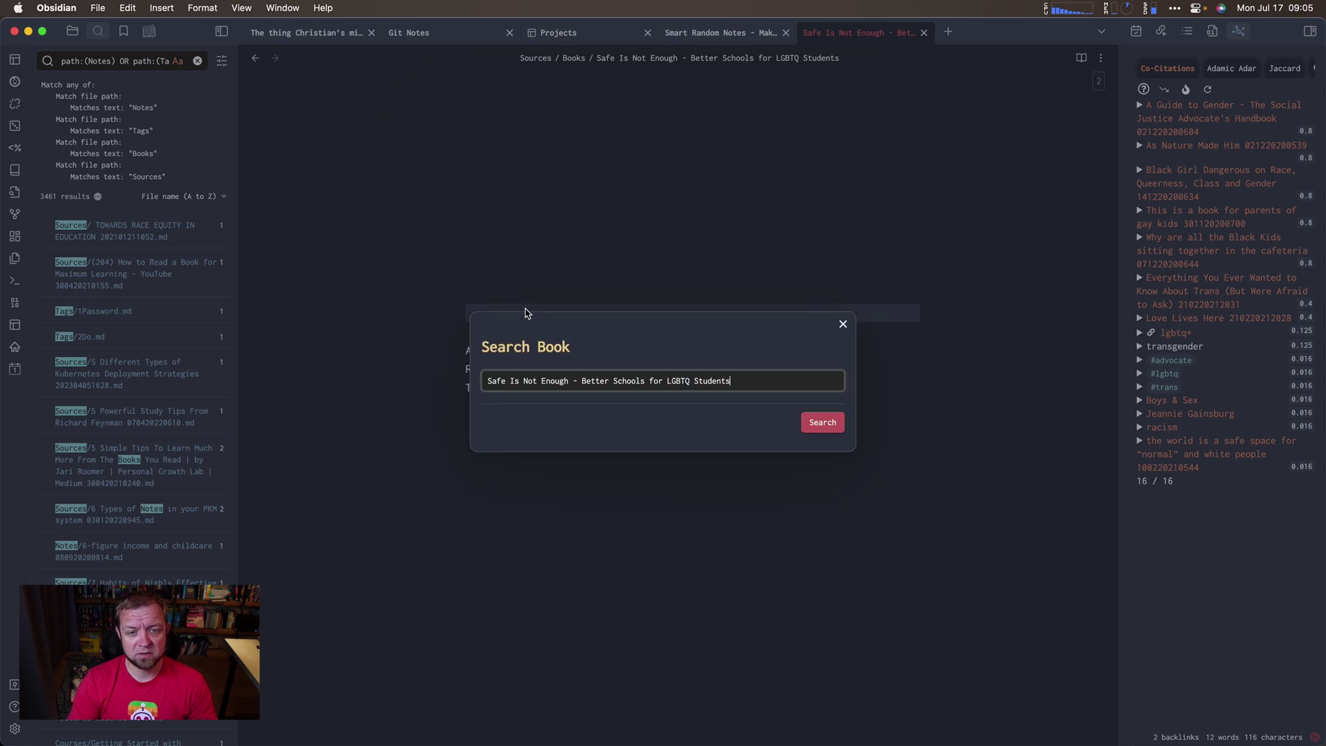
pyautogui.click(821, 432)
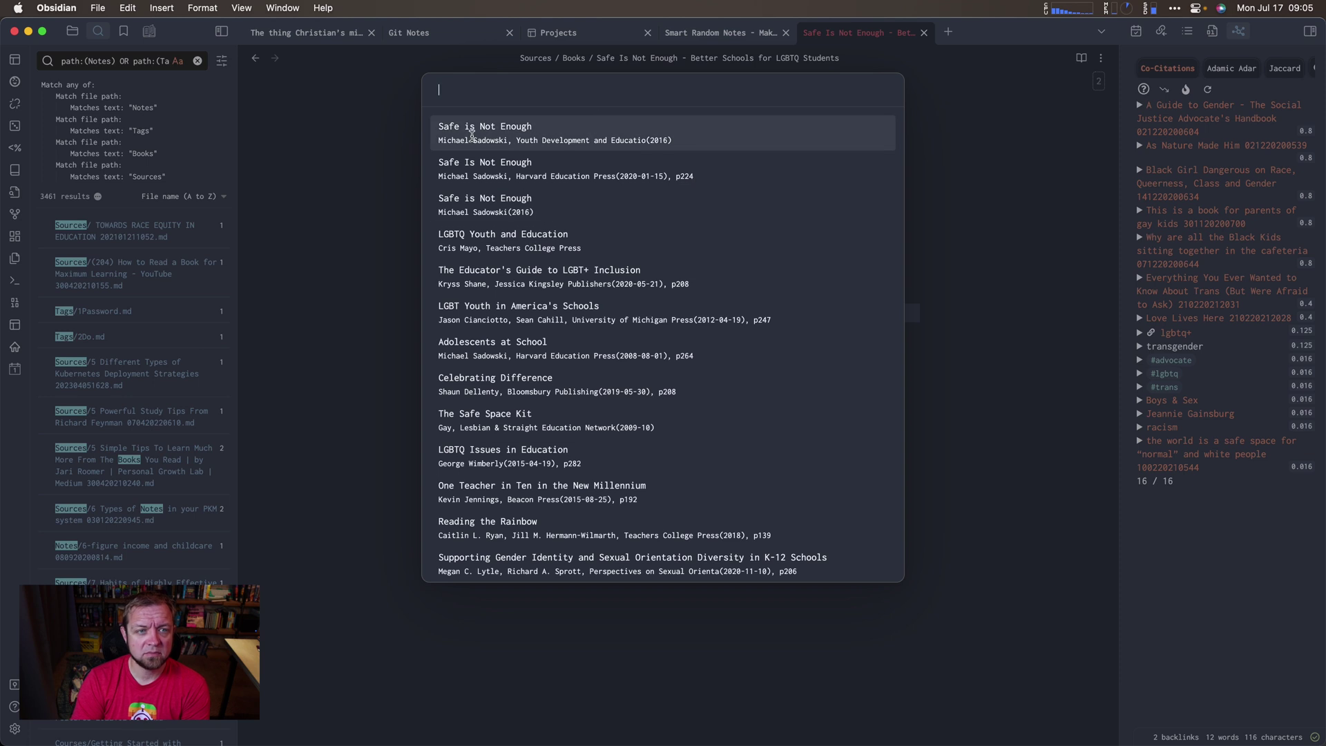
pyautogui.click(473, 140)
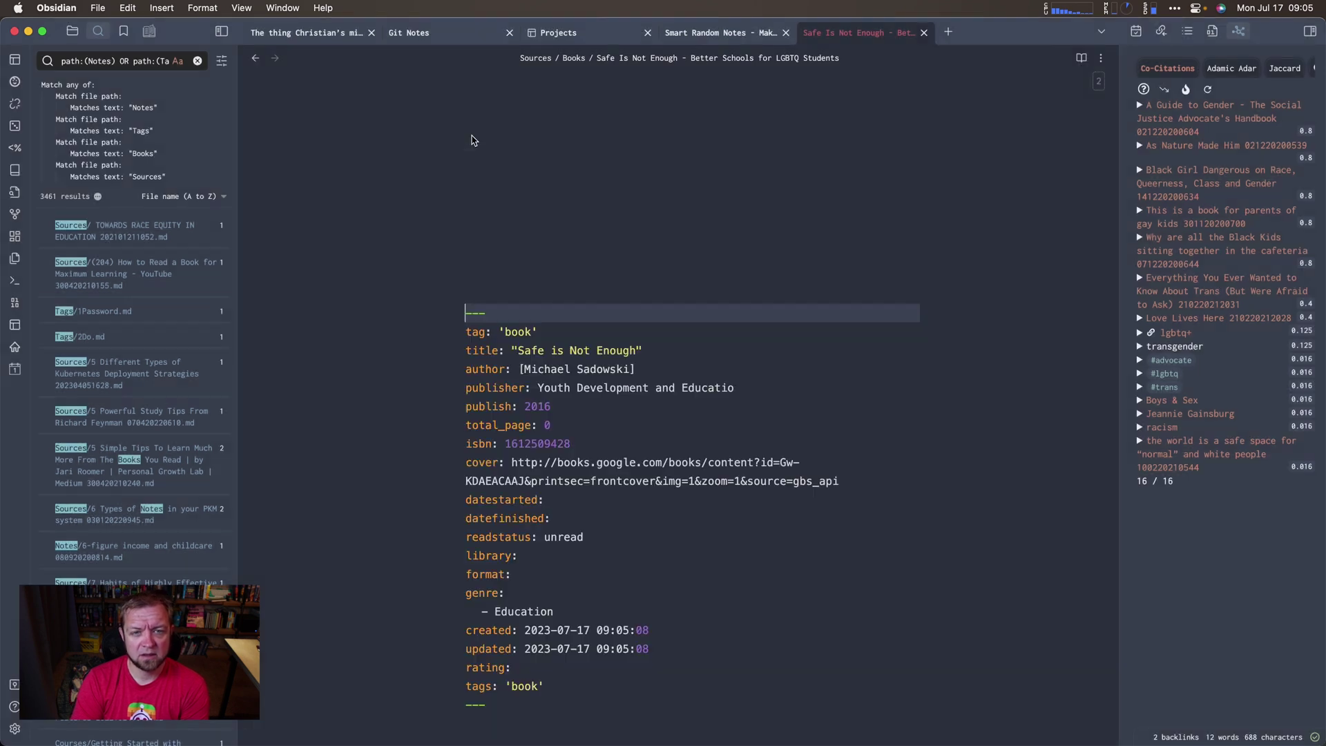
# Delete the leftover Author, Notebook and Review lines and complete the cut-off publisher line.
pyautogui.scroll(-3, 699, 546)
pyautogui.scroll(-5, 698, 548)
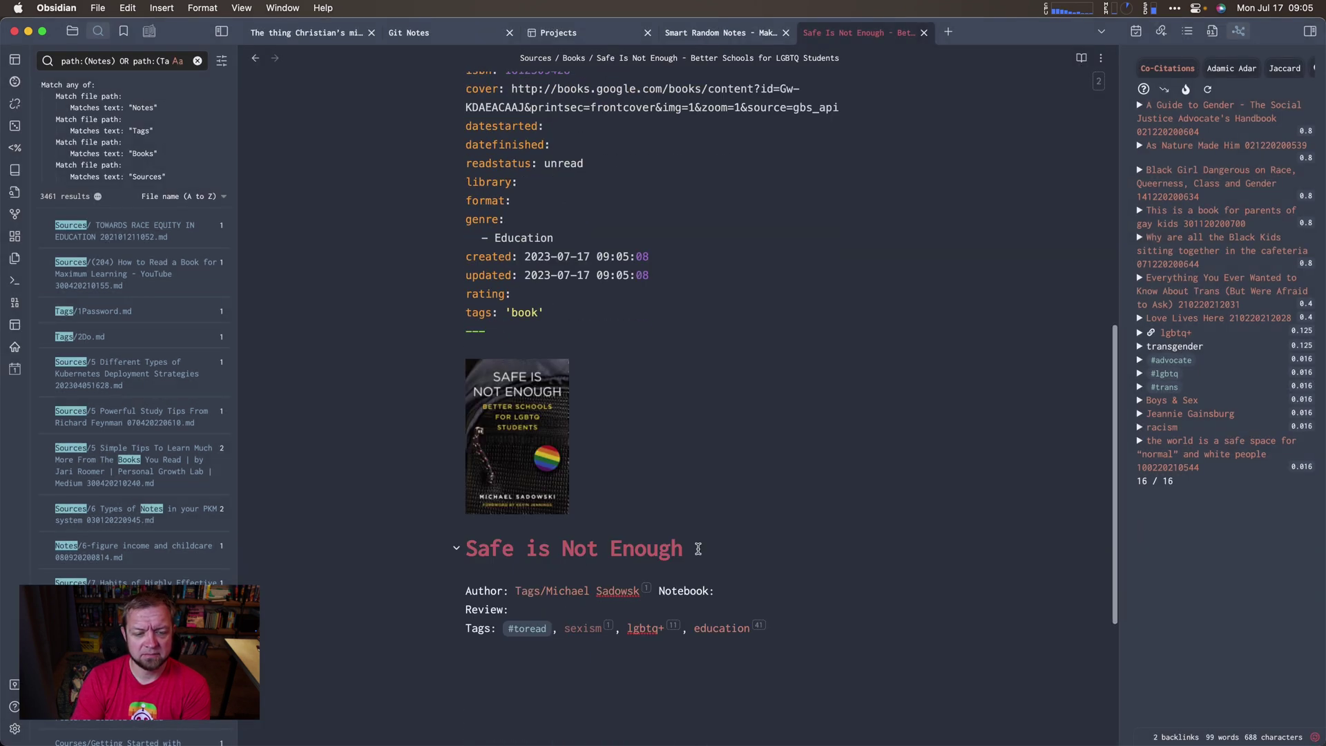
pyautogui.click(725, 415)
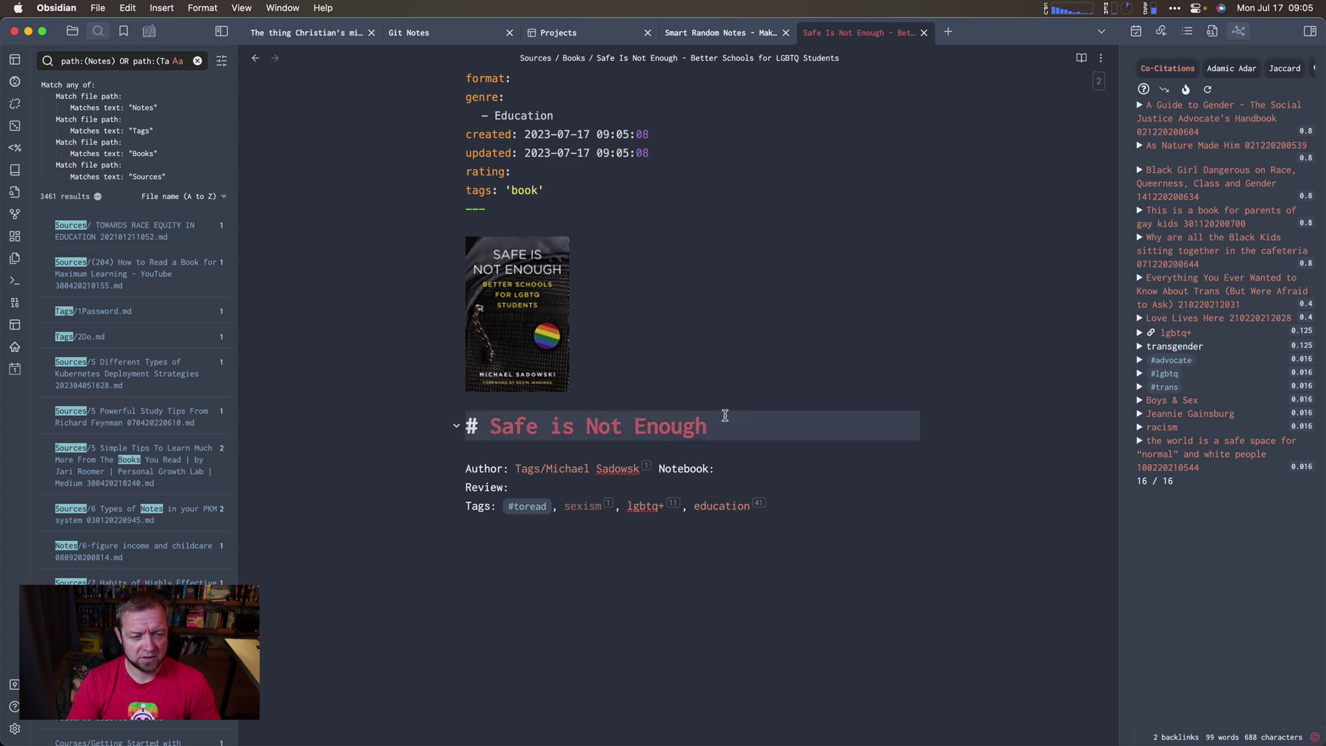
pyautogui.press('Down')
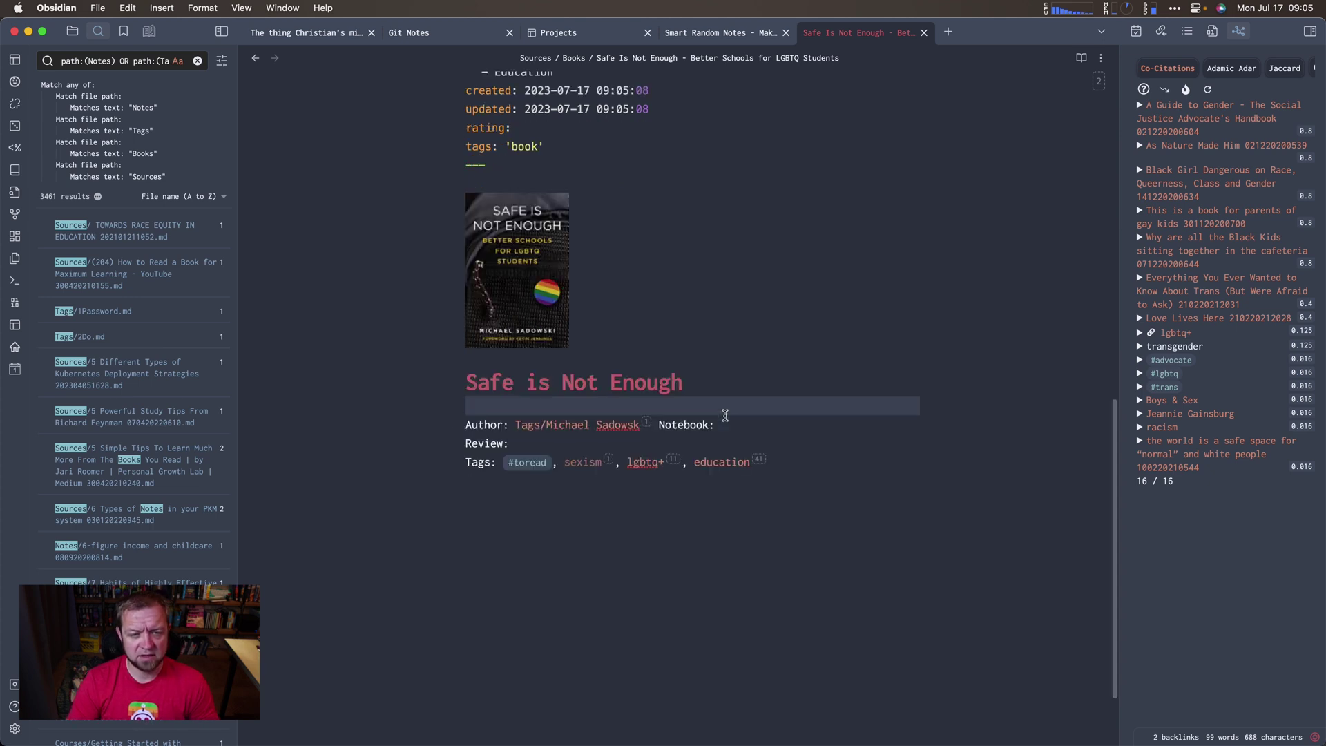
pyautogui.keyDown('shift'); pyautogui.click(725, 415); pyautogui.keyUp('shift')
pyautogui.scroll(-1, 725, 415)
pyautogui.keyDown('shift'); pyautogui.click(725, 415); pyautogui.keyUp('shift')
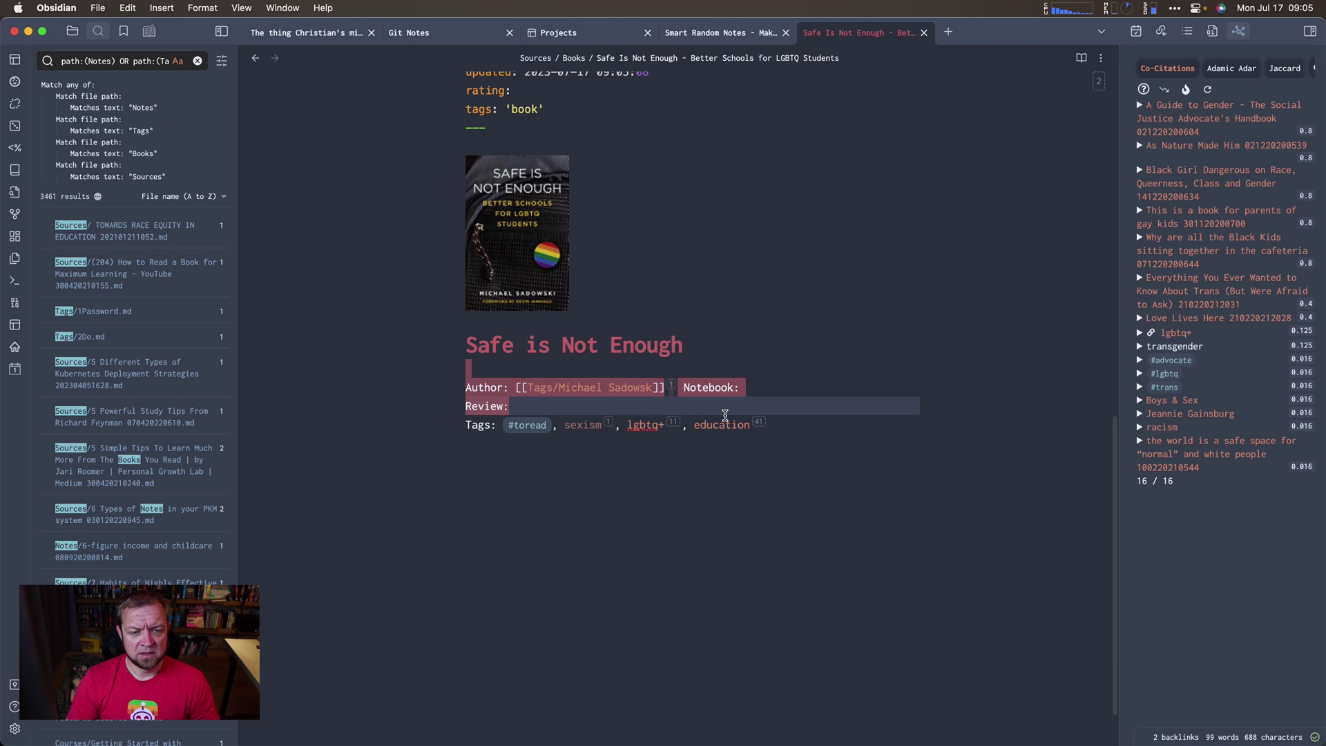
pyautogui.press('BackSpace')
pyautogui.scroll(5, 725, 414)
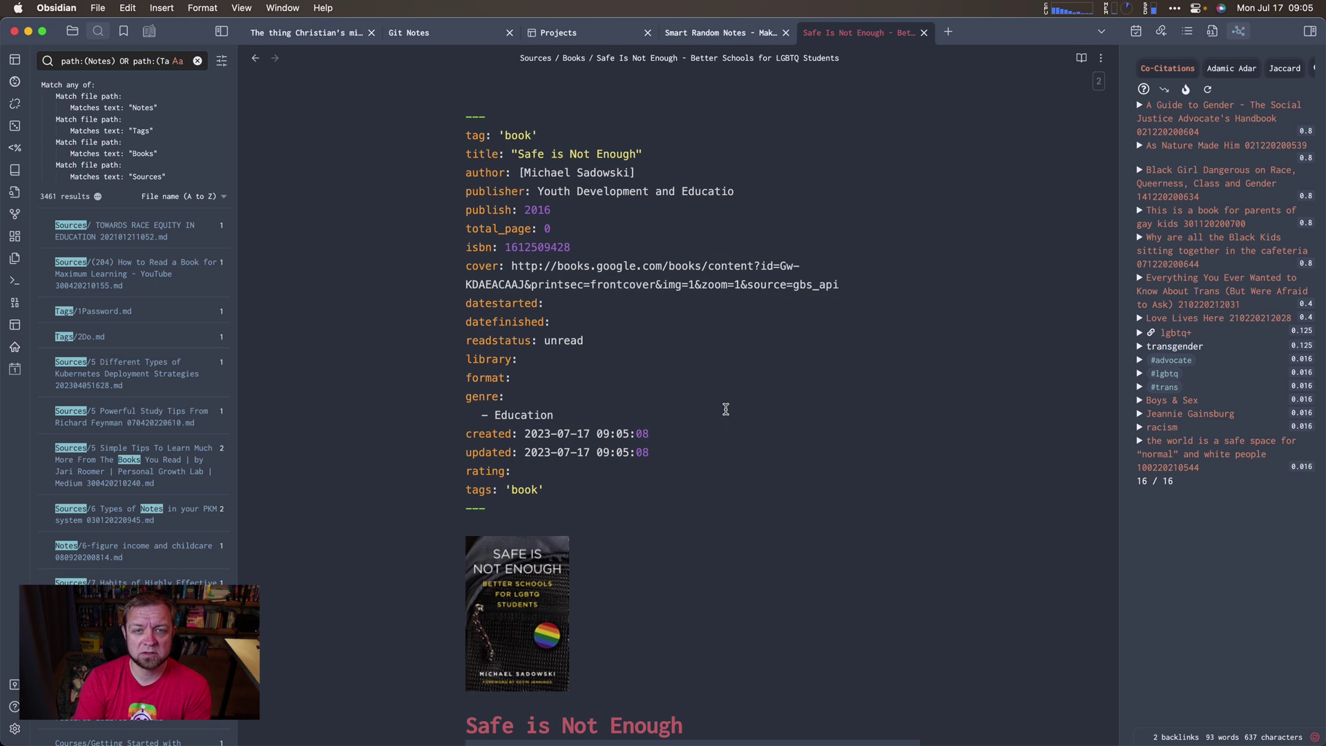
pyautogui.click(735, 192)
pyautogui.write('n')
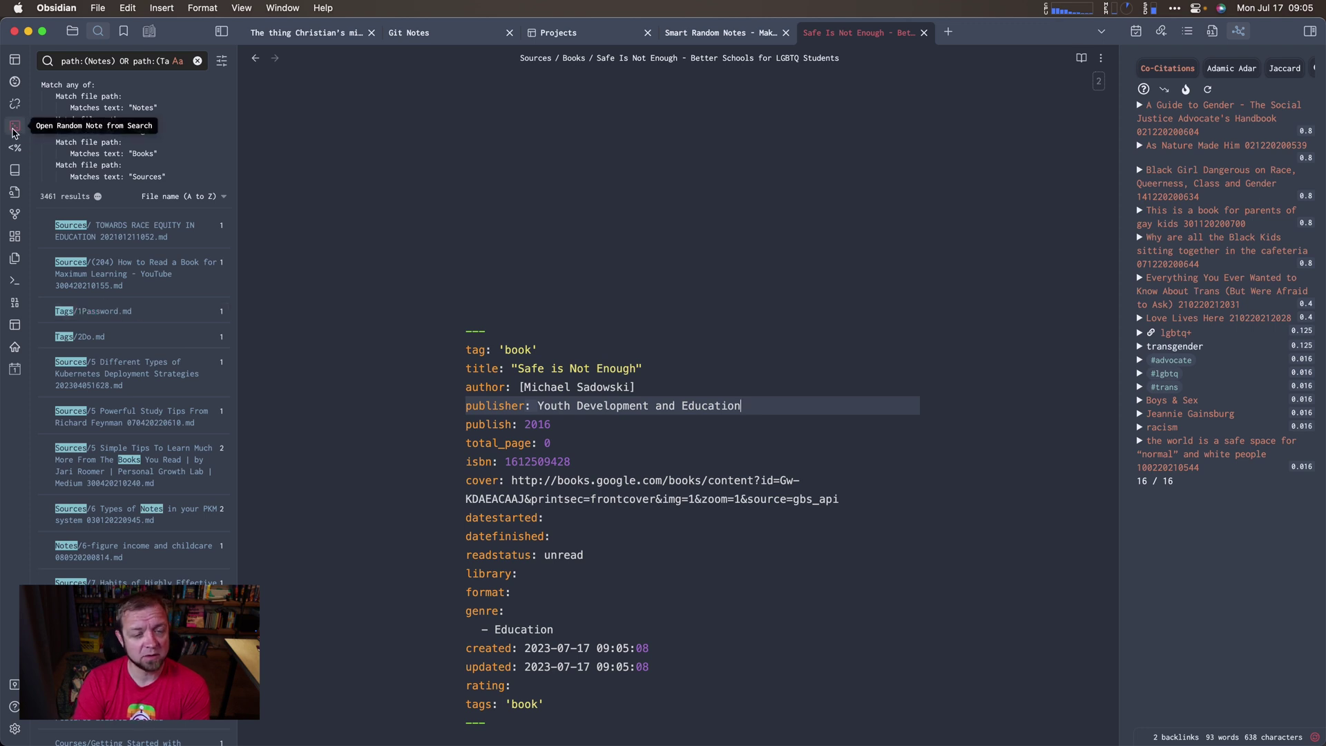
# Open a random note from the search results and scroll through it.
pyautogui.click(14, 132)
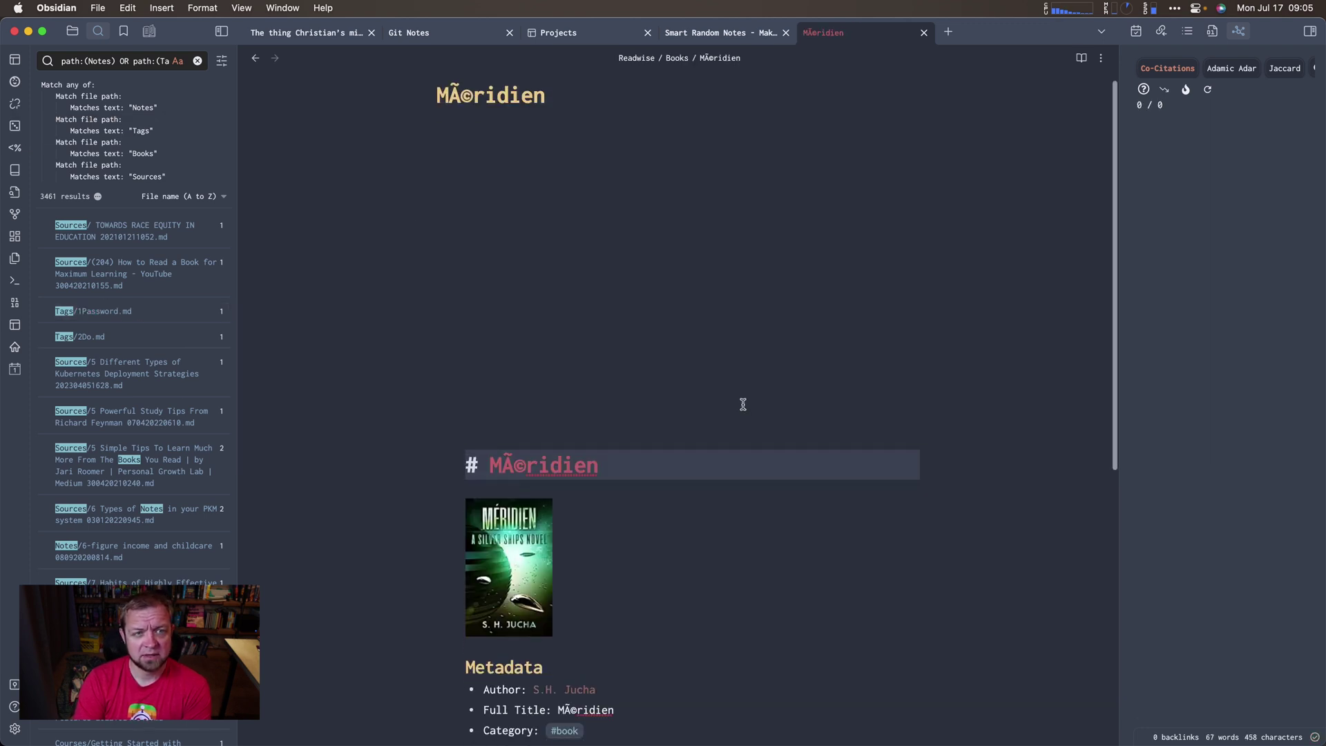
pyautogui.scroll(-5, 743, 404)
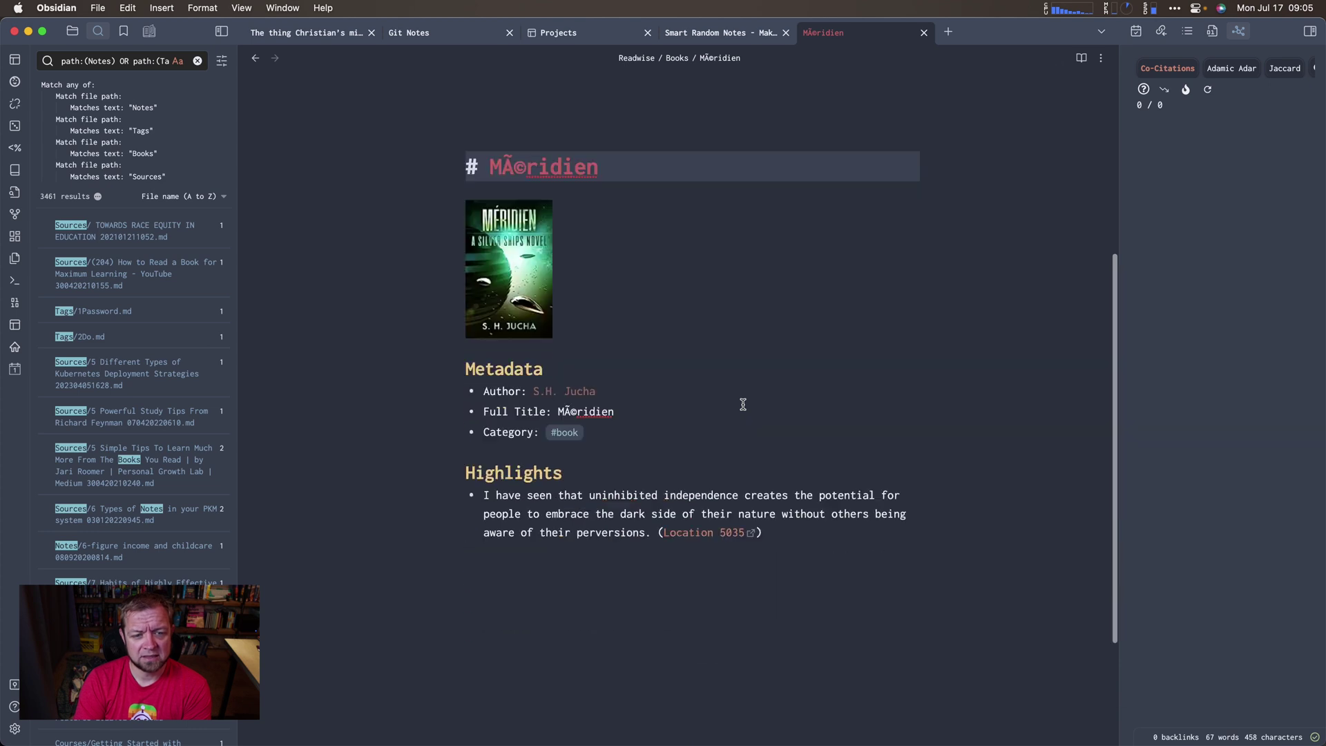
pyautogui.scroll(-2, 740, 387)
pyautogui.scroll(3, 741, 405)
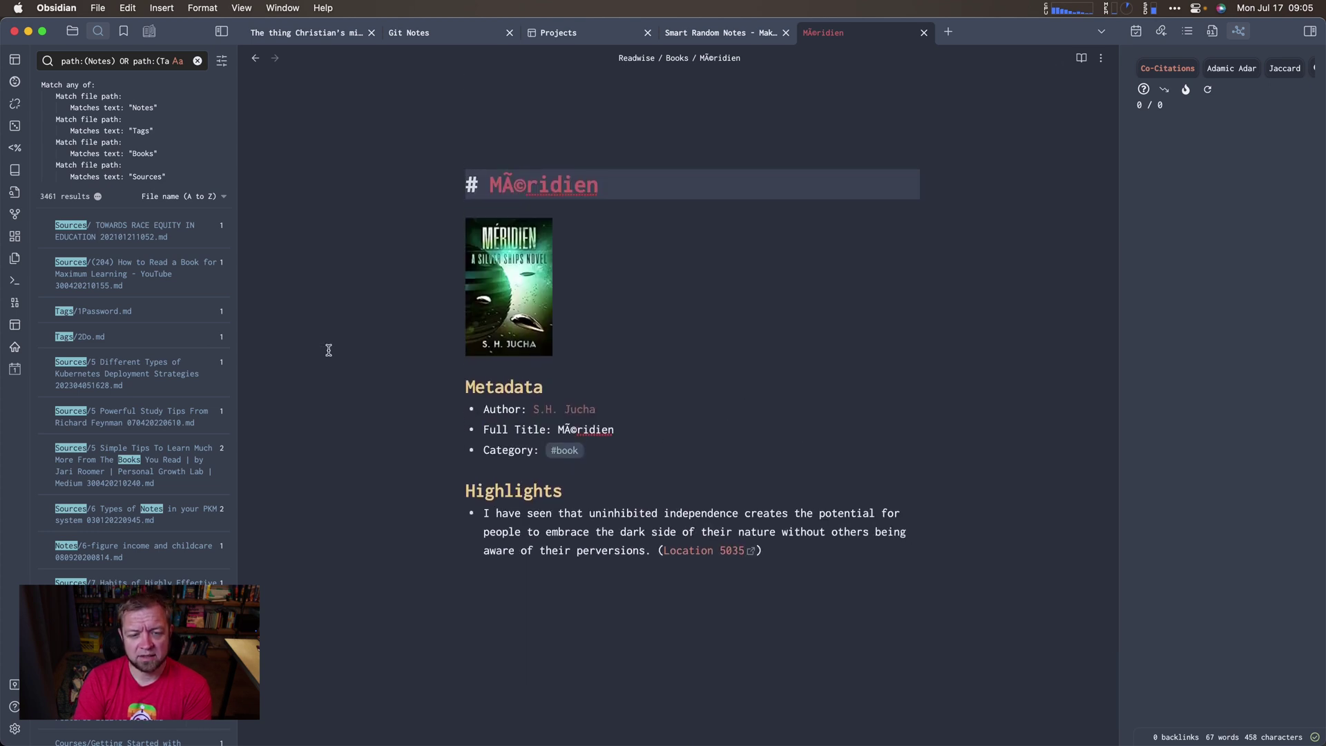
# Open another random note, 'A History of Work in Six Words', and scroll through it.
pyautogui.click(16, 128)
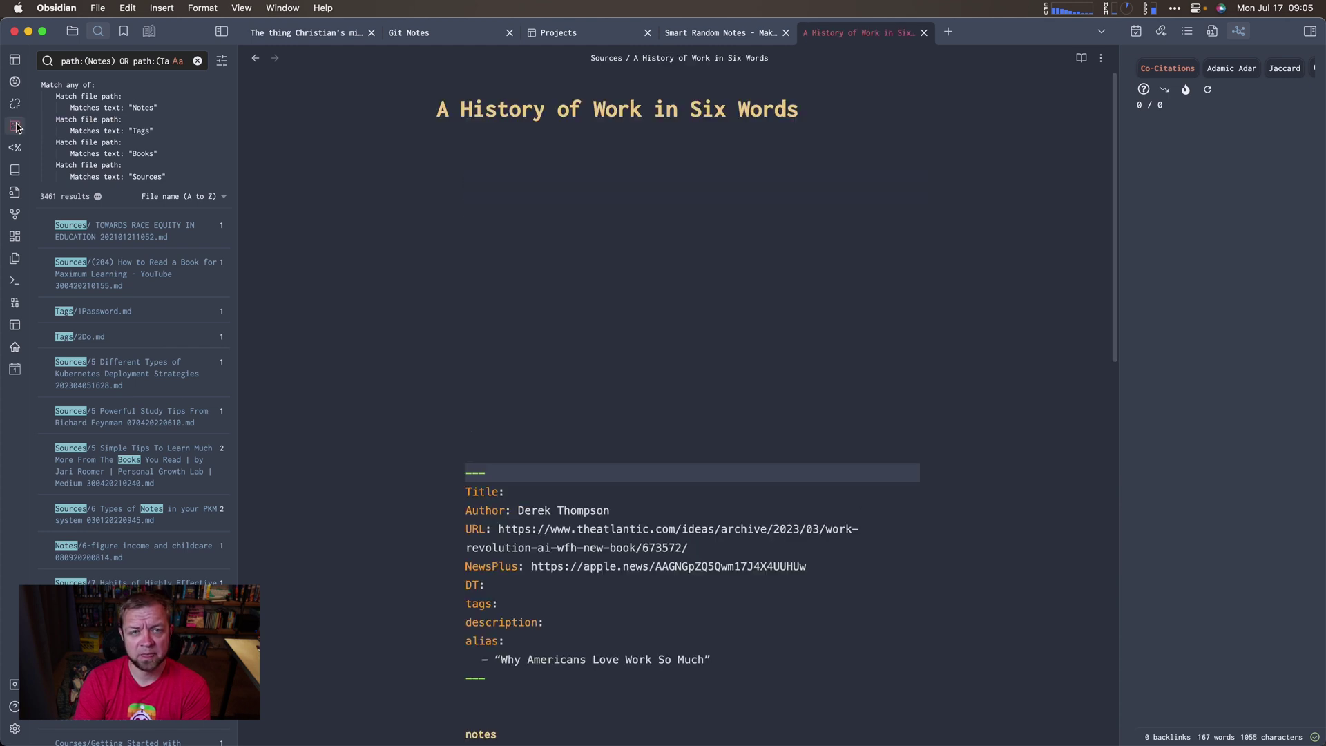
pyautogui.scroll(-4, 793, 429)
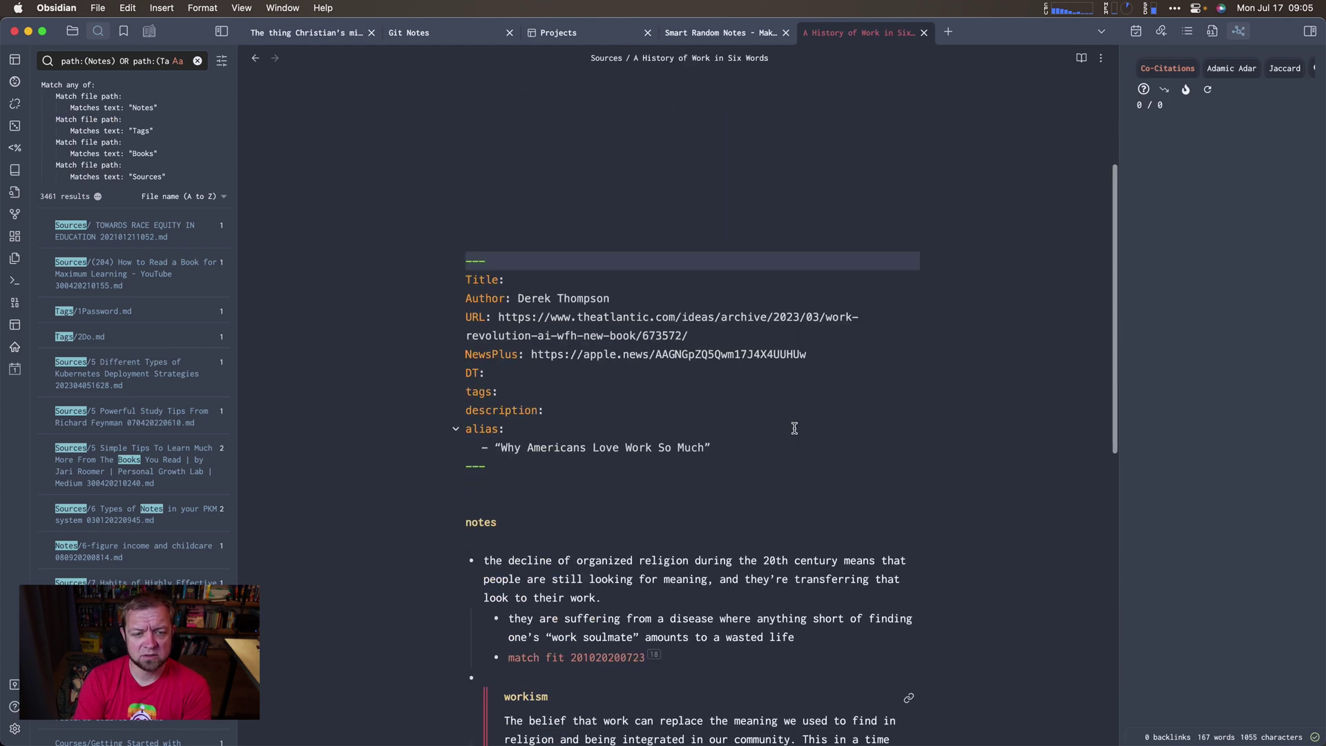
pyautogui.scroll(-3, 794, 428)
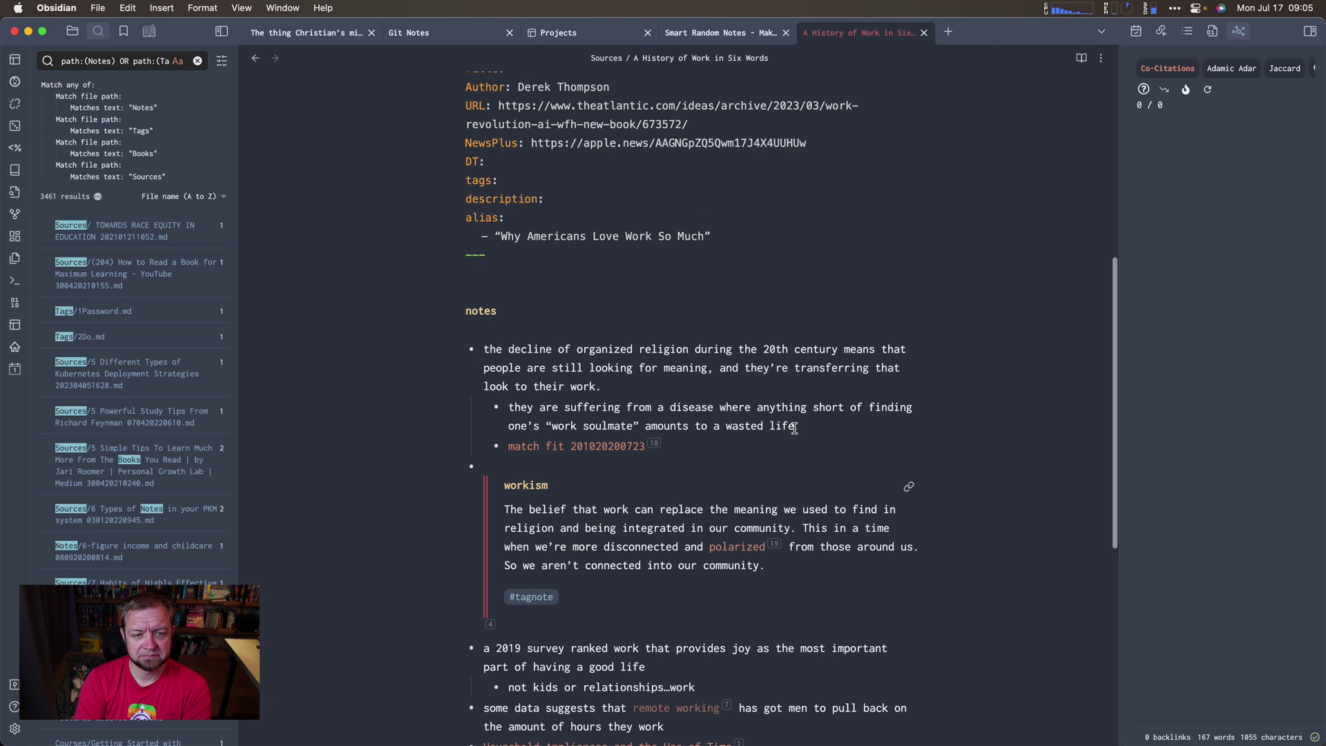
pyautogui.scroll(3, 794, 429)
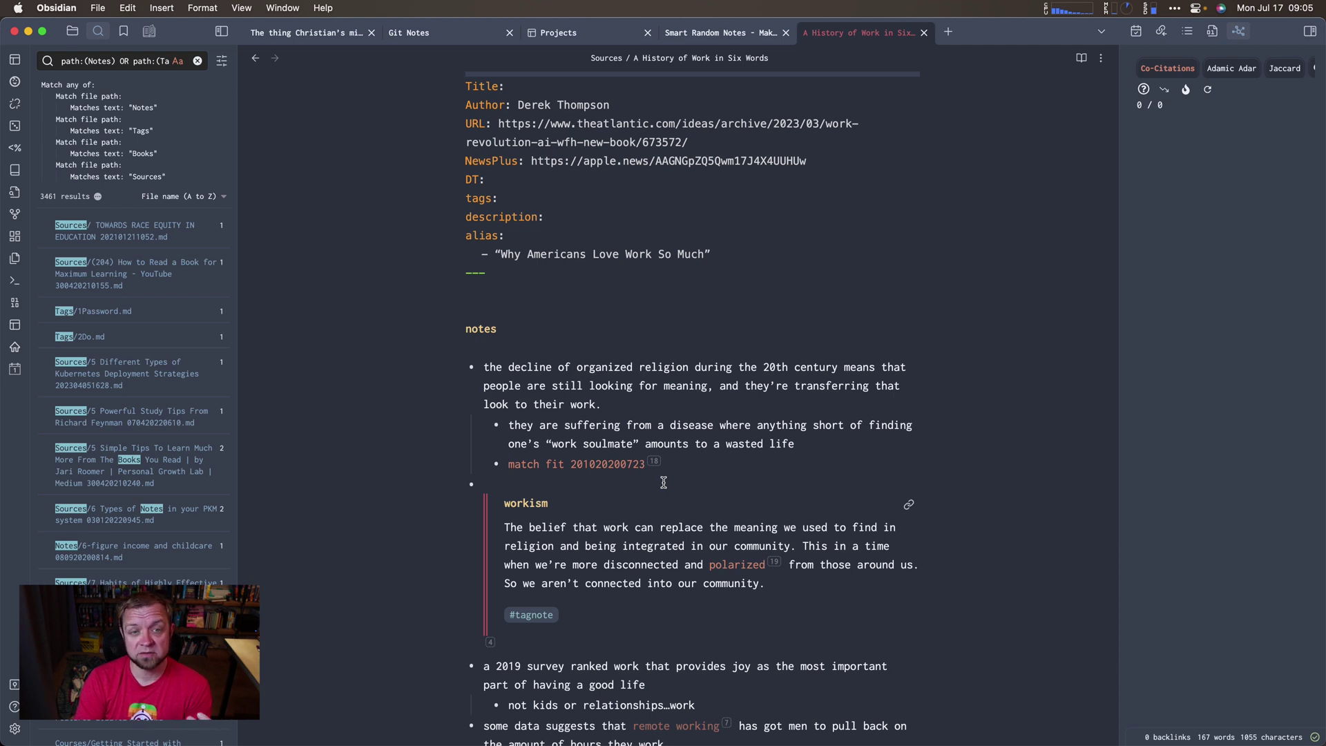
# Cycle the graph-analysis panel through Adamic Adar and Co-Citations to Jaccard, then scroll the note.
pyautogui.click(1228, 69)
pyautogui.click(1167, 68)
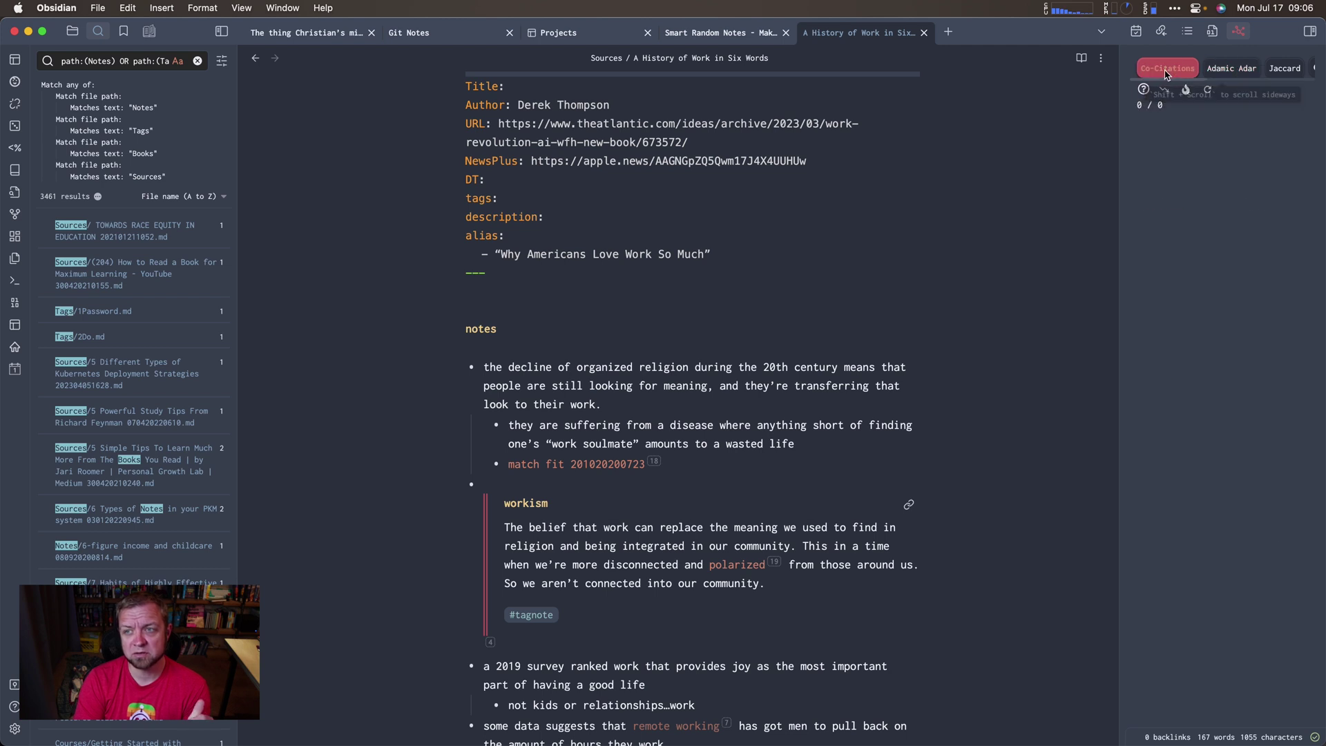
pyautogui.click(1284, 69)
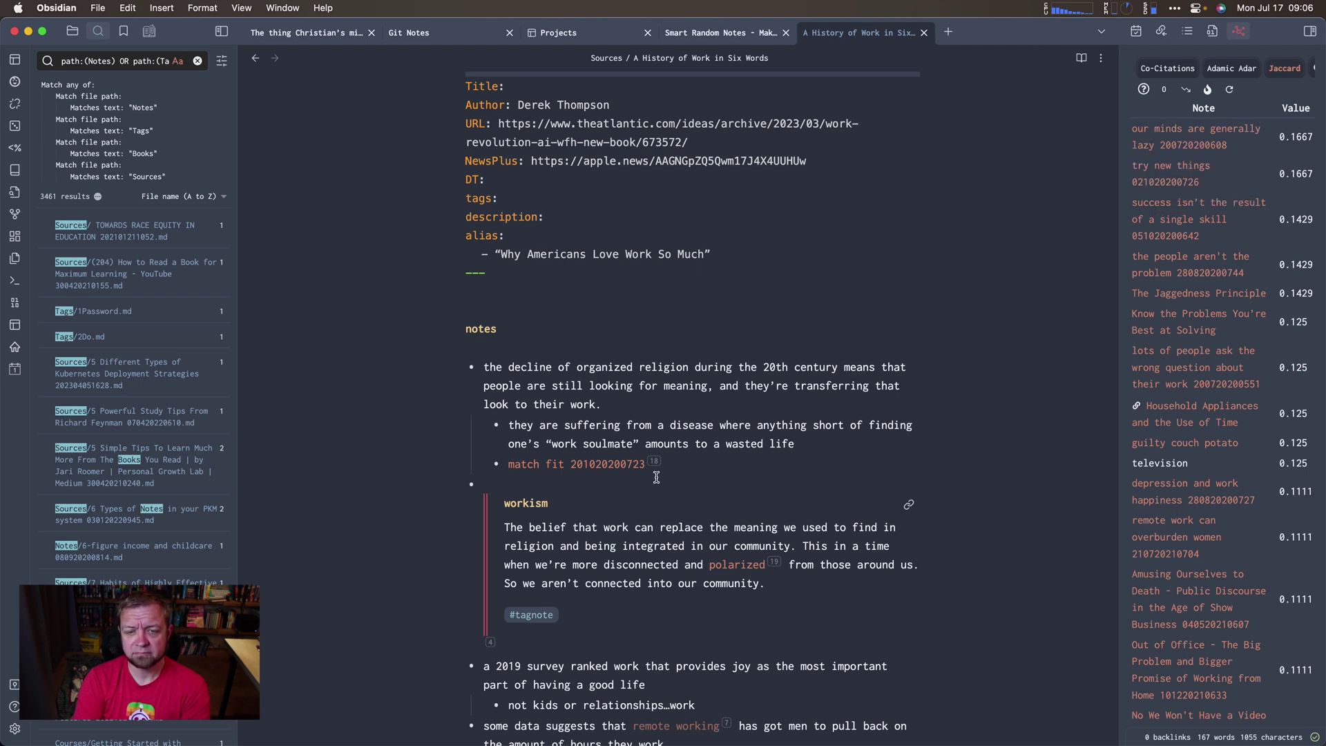
pyautogui.moveTo(654, 462)
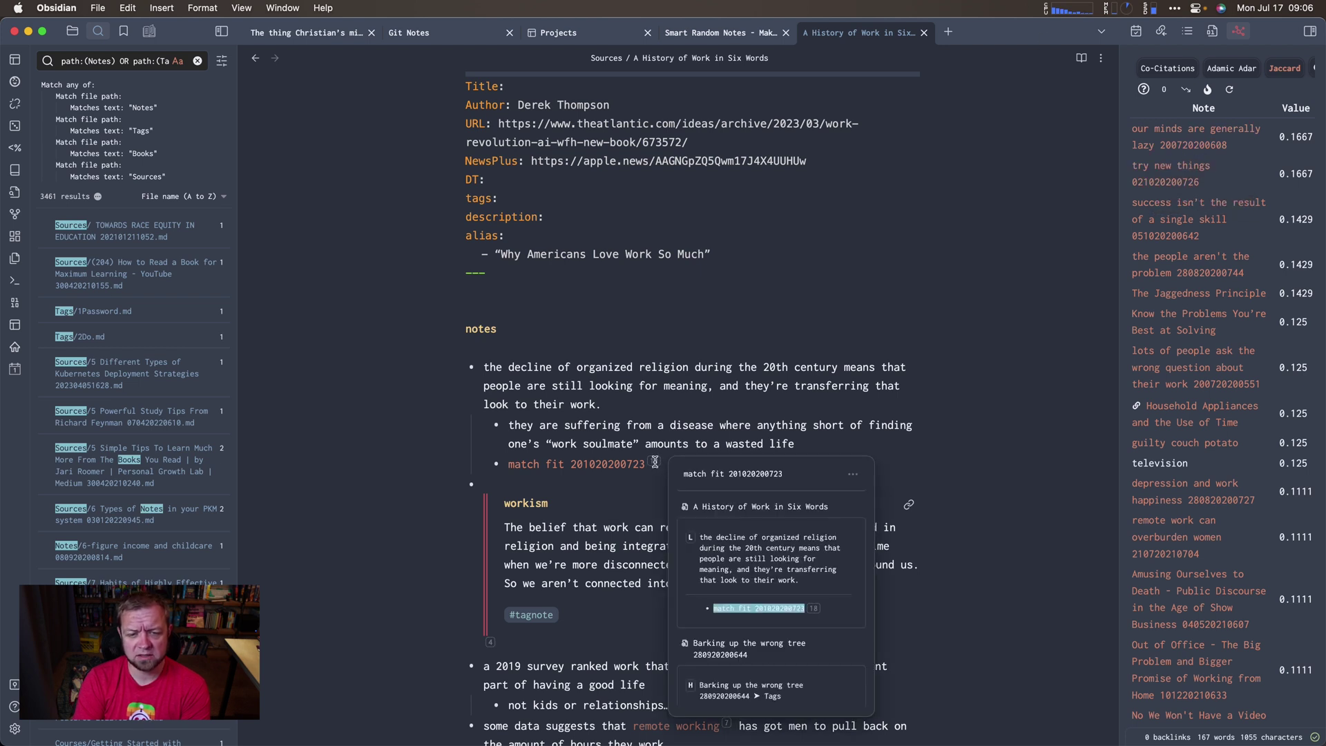
pyautogui.scroll(-3, 762, 536)
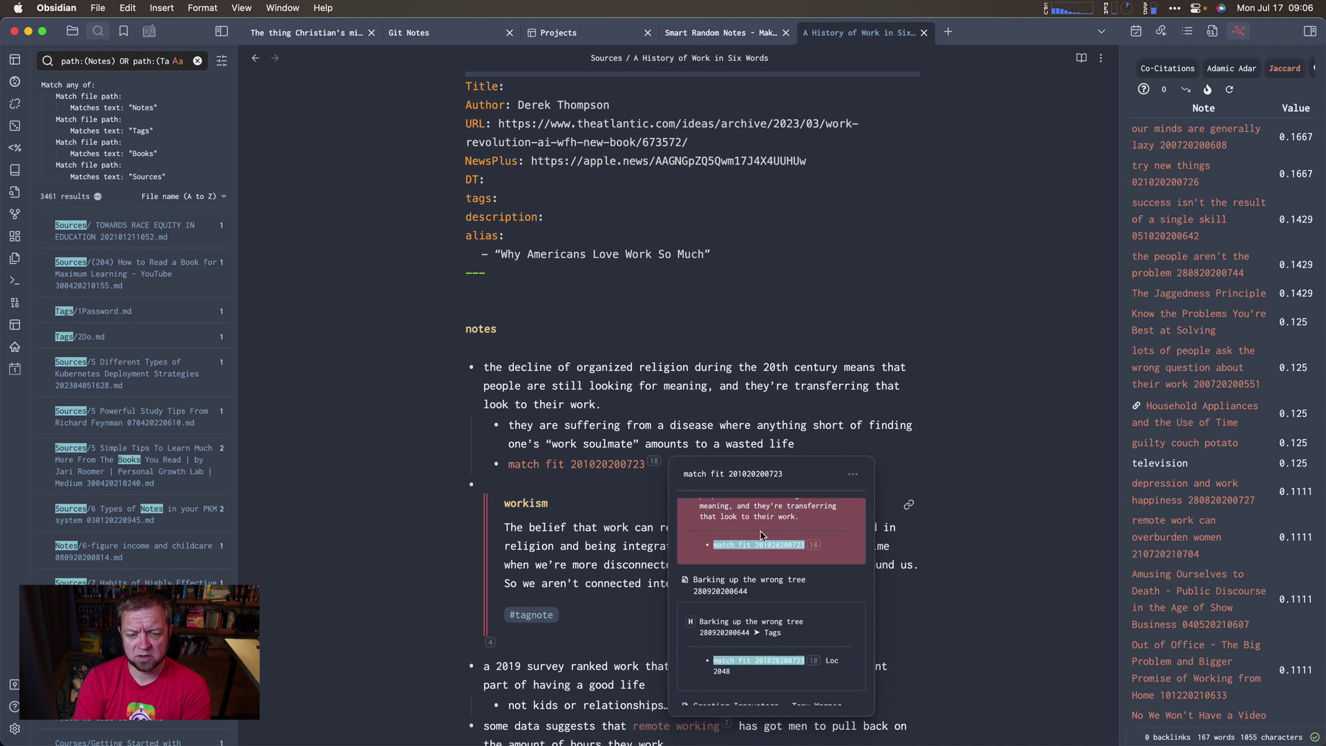
pyautogui.scroll(-2, 761, 577)
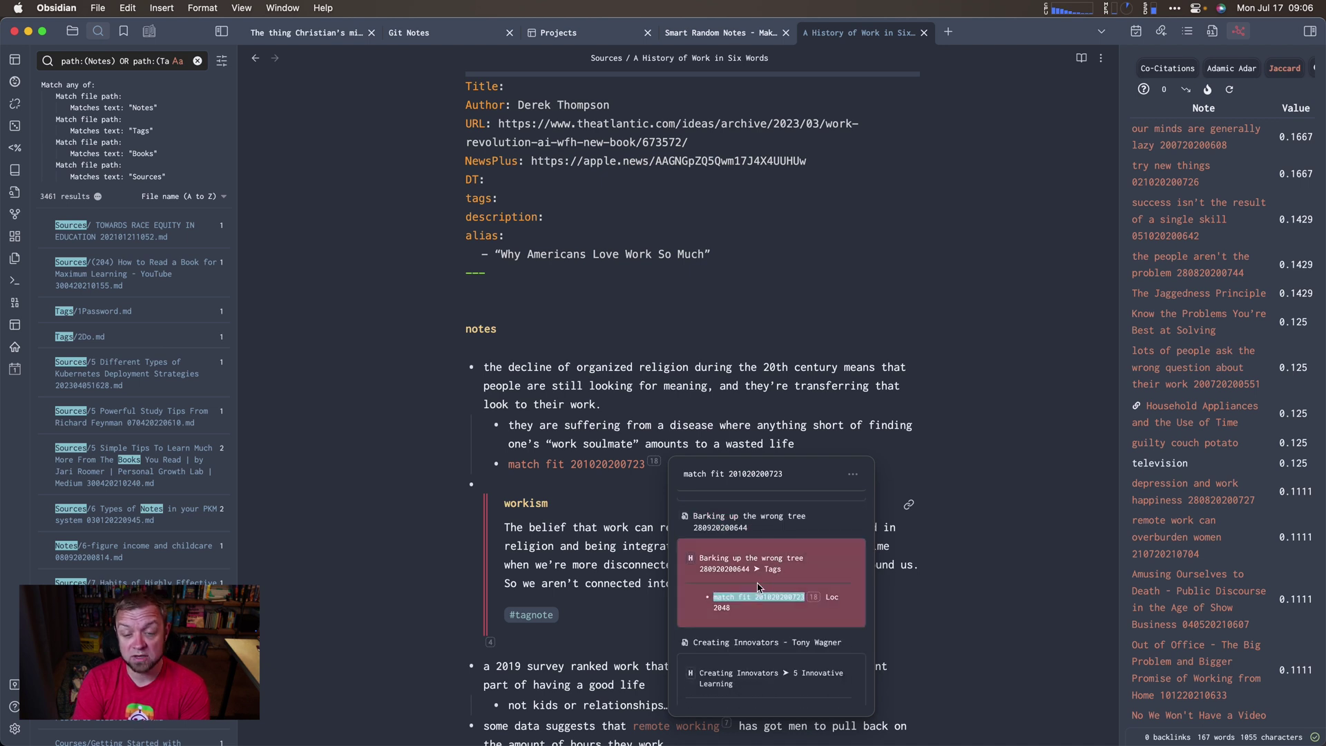
pyautogui.scroll(-2, 758, 591)
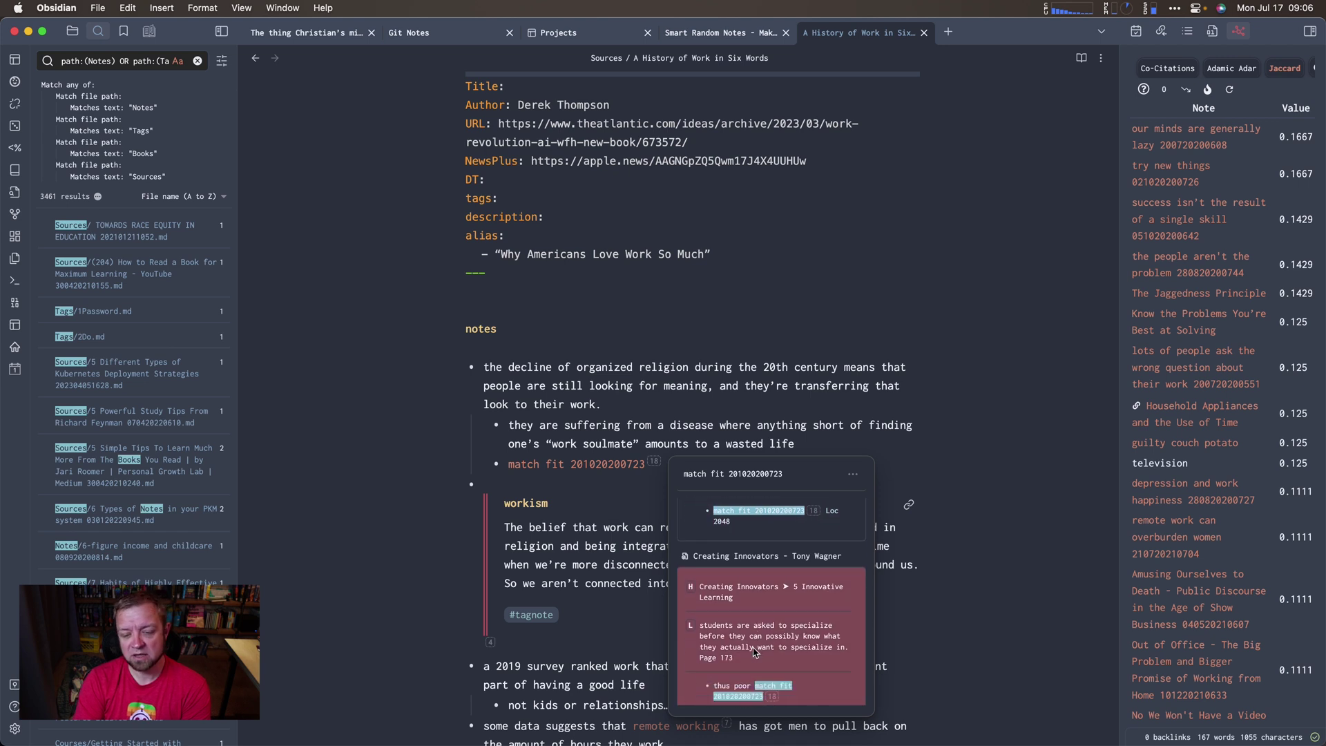
pyautogui.scroll(-4, 756, 651)
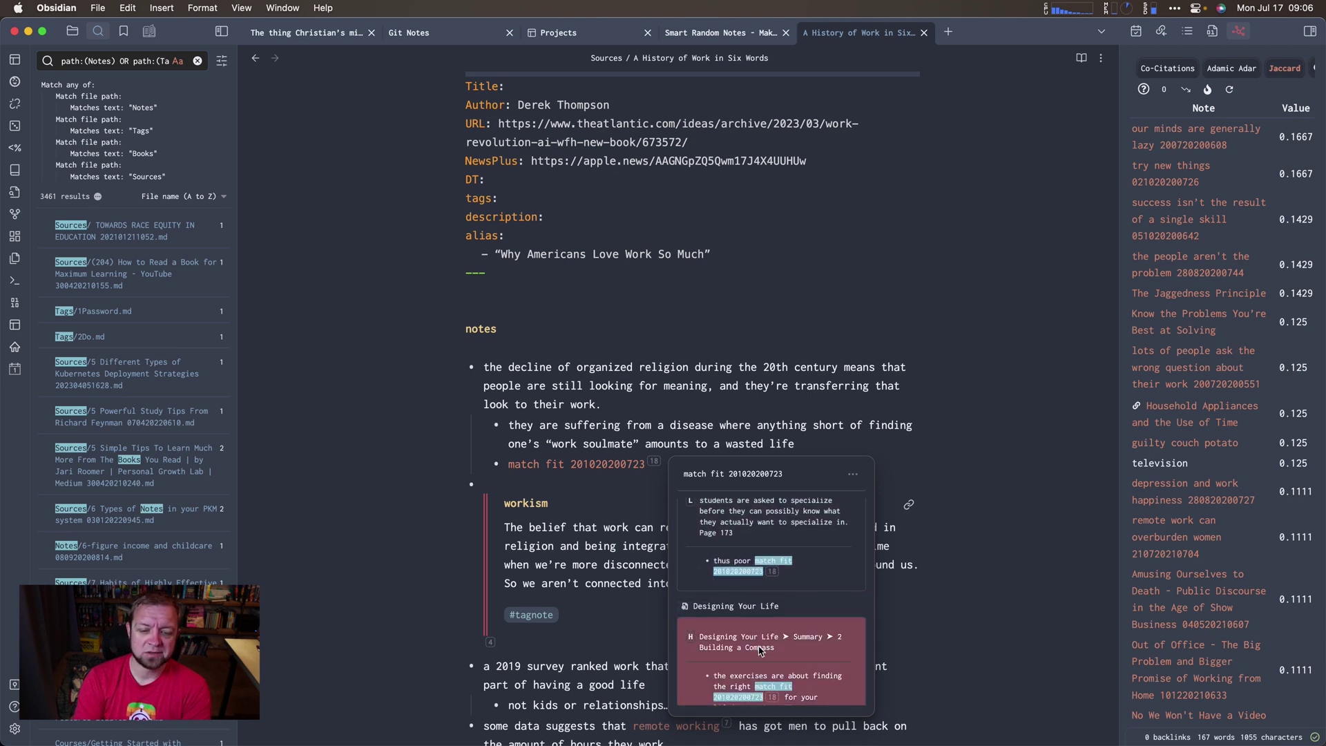
pyautogui.scroll(-4, 760, 650)
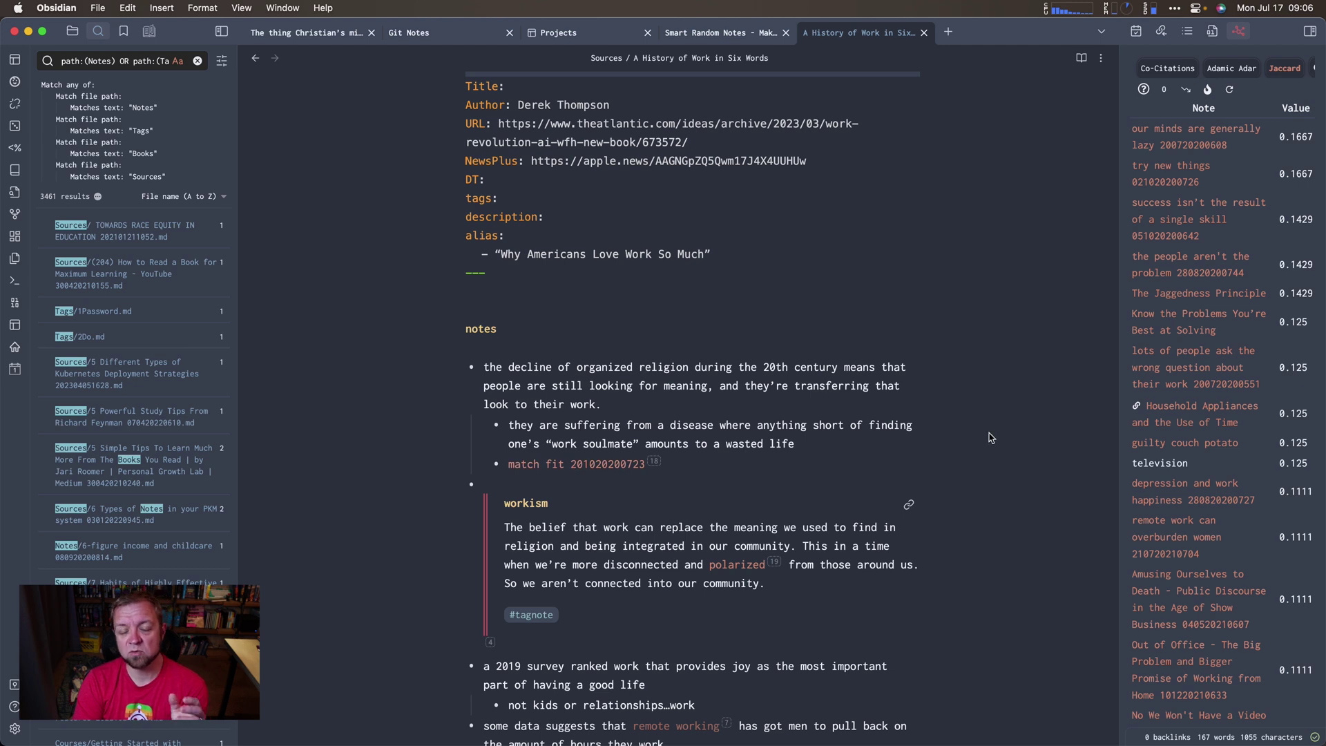
# Split the note into a second pane on the right using the Split command.
pyautogui.press('super+p')
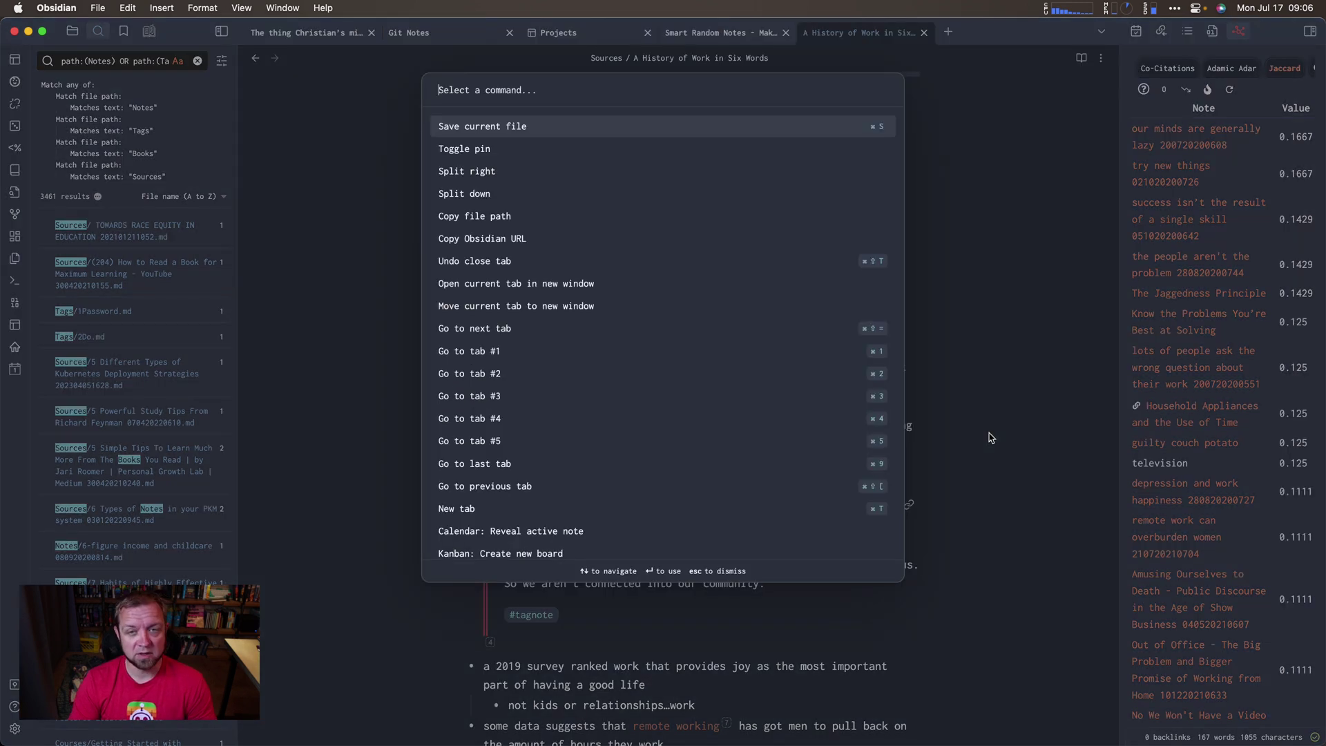
pyautogui.write('spl')
pyautogui.press('Down')
pyautogui.press('Return')
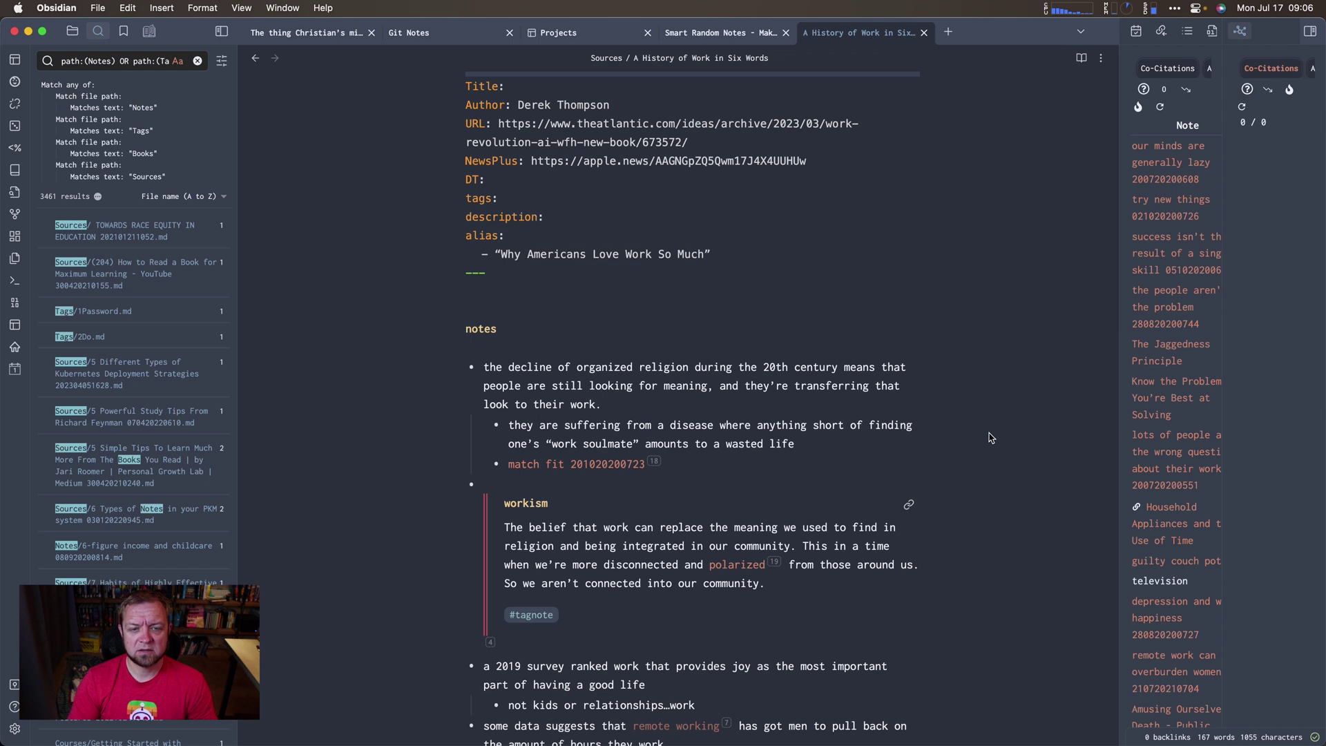
pyautogui.click(884, 354)
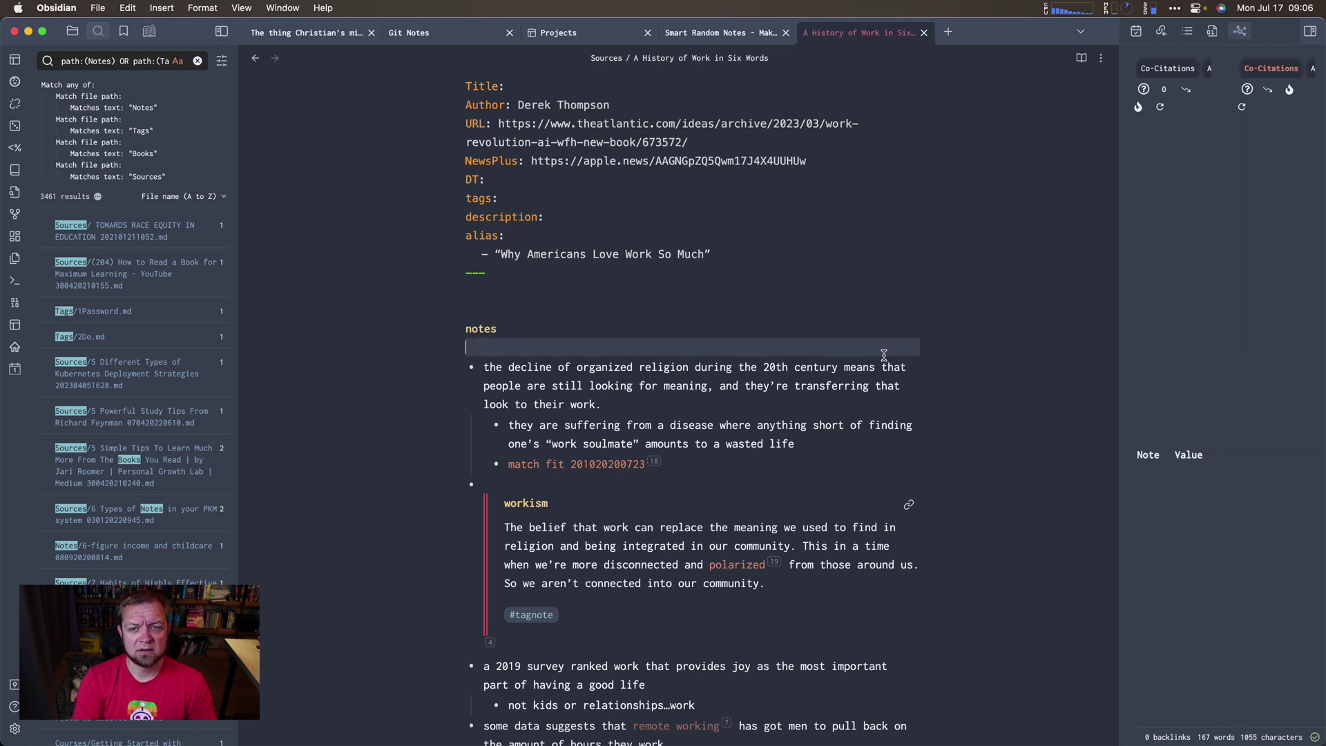
pyautogui.click(1274, 216)
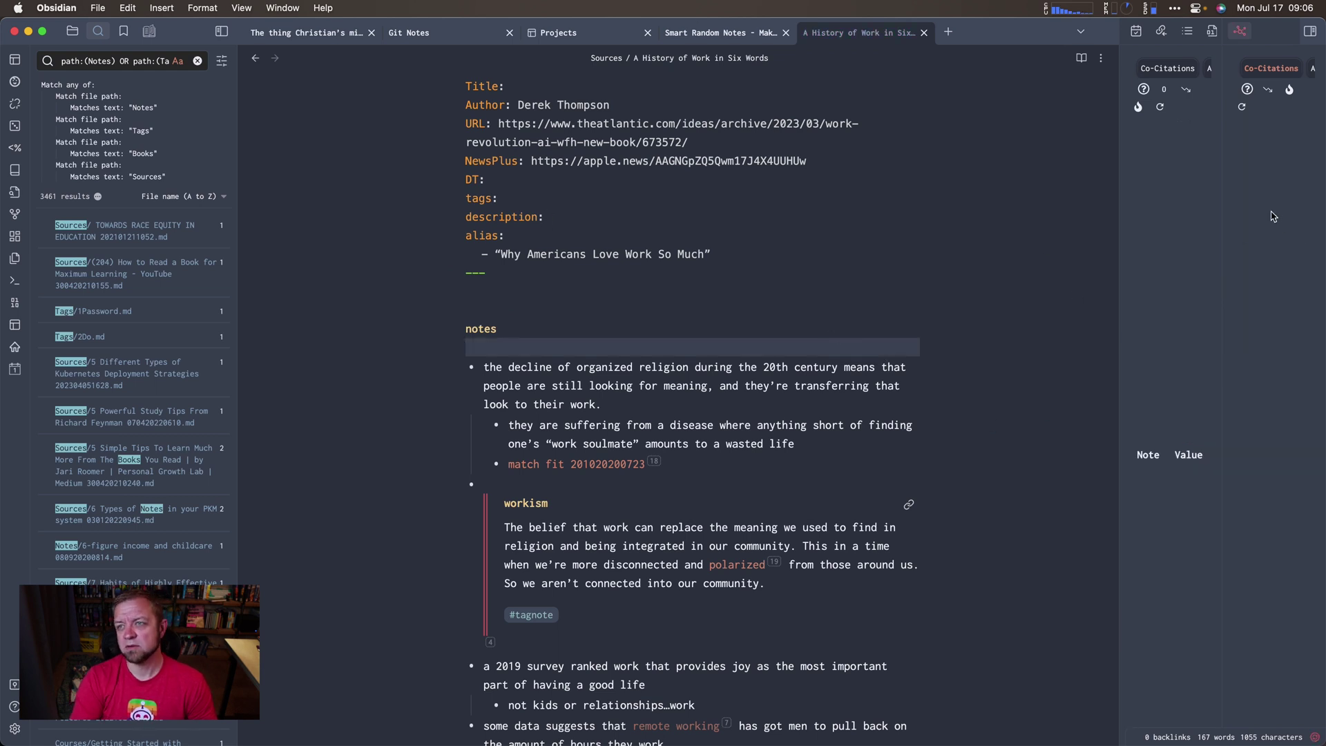
pyautogui.click(662, 257)
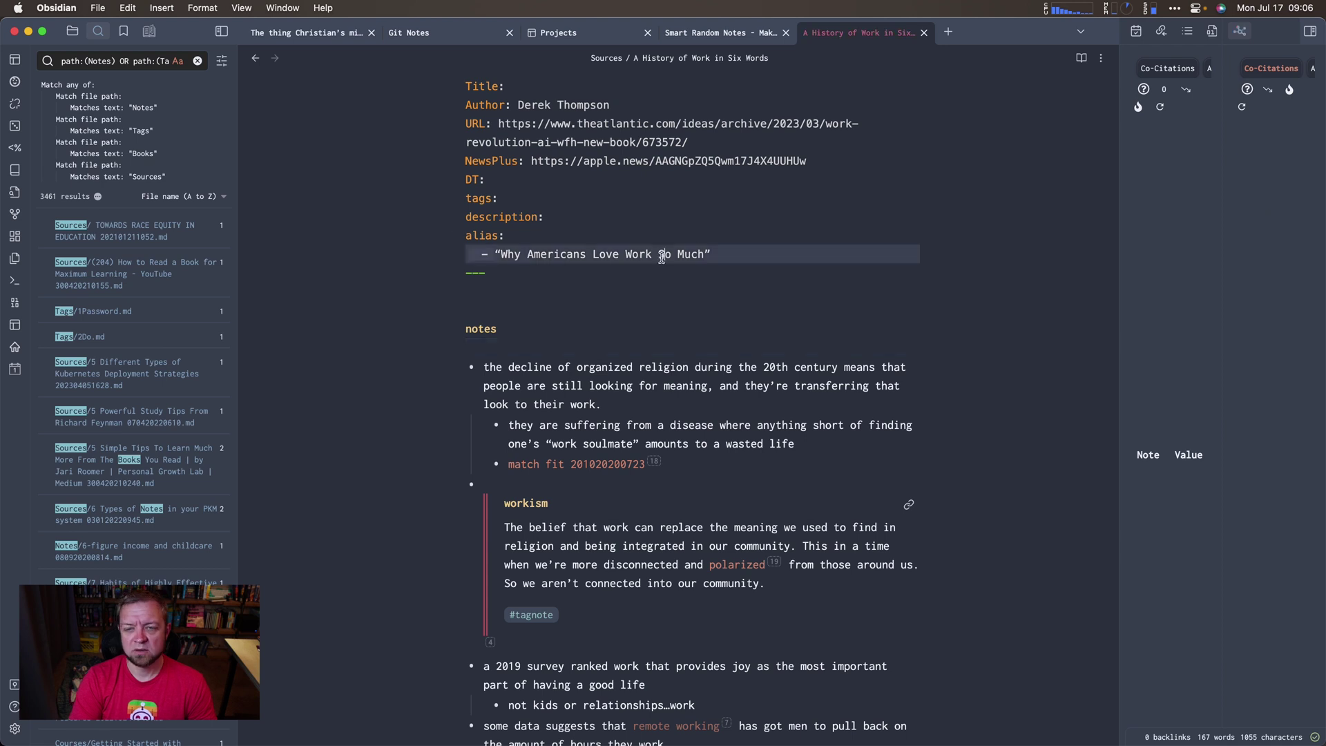
pyautogui.press('super+p')
pyautogui.write('split')
pyautogui.press('Down')
pyautogui.press('Return')
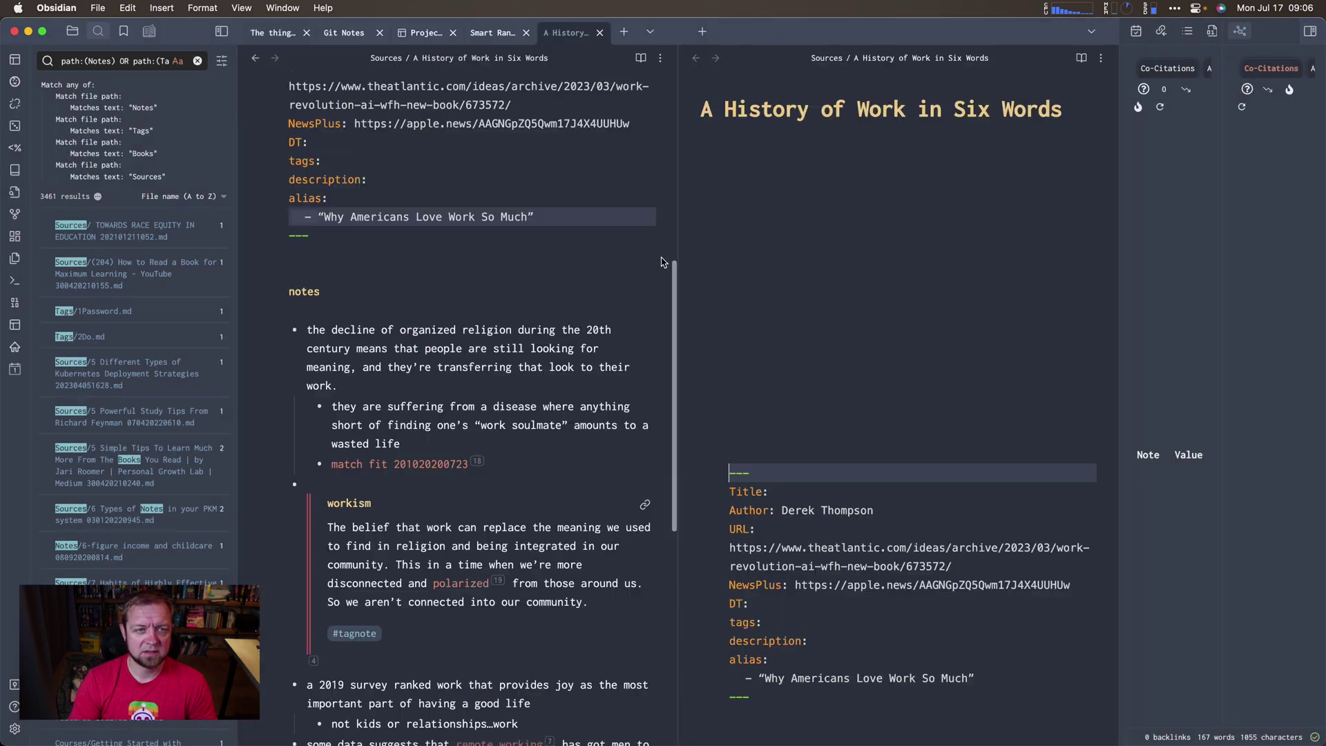
# Open 'Creating Innovators - Tony Wagner' from the match fit reference in the split pane.
pyautogui.scroll(-10, 882, 598)
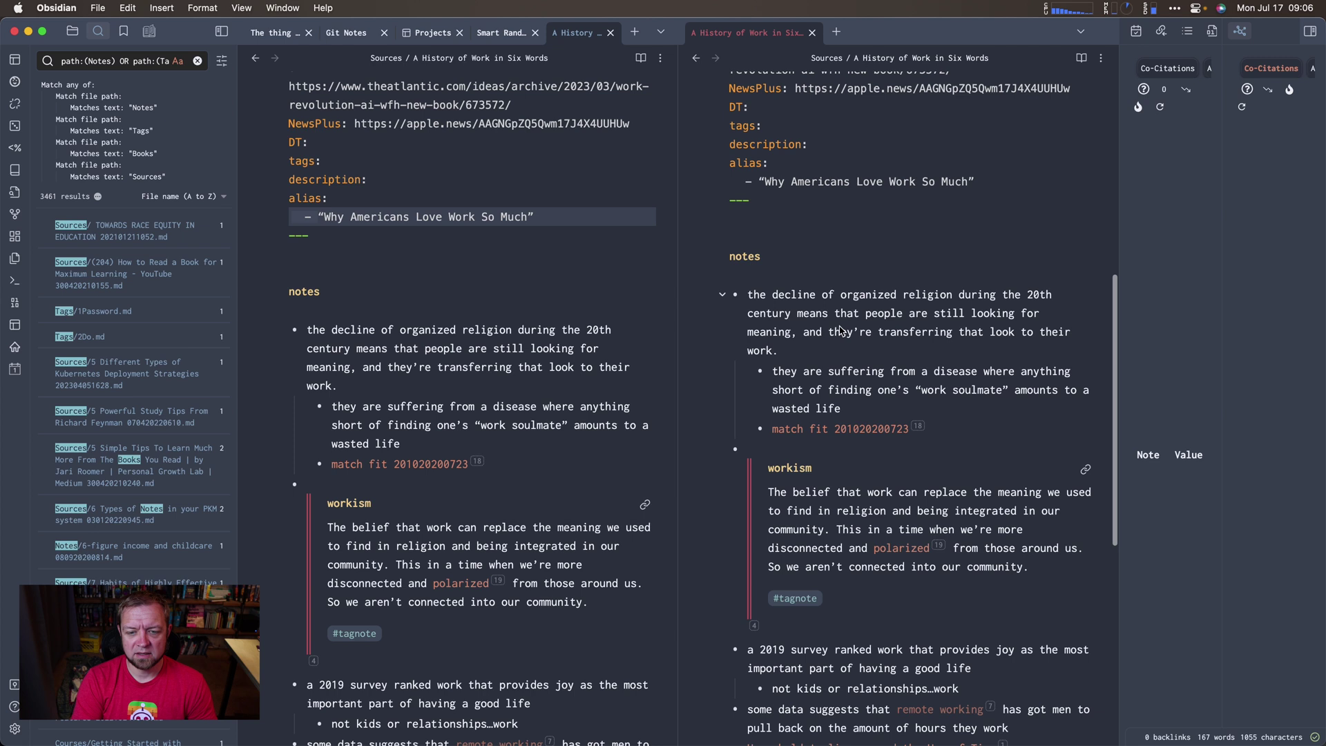
pyautogui.moveTo(915, 431)
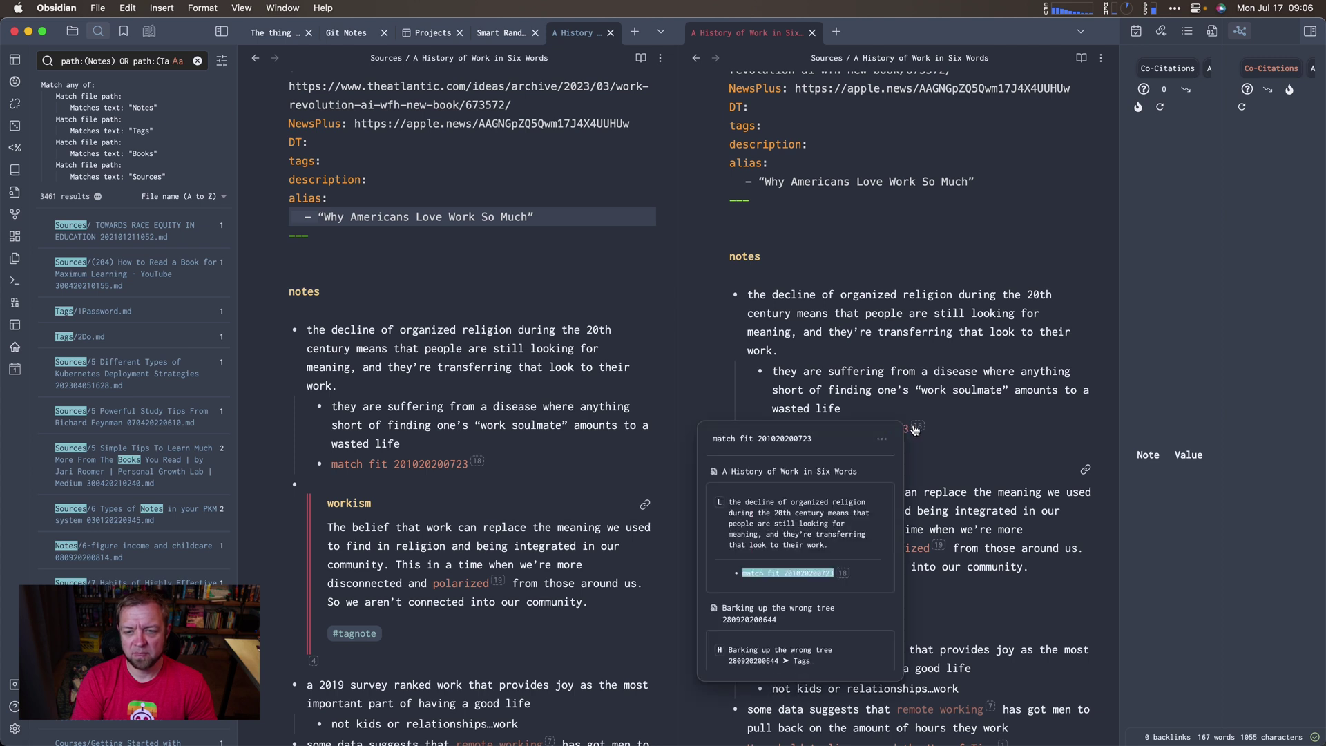
pyautogui.scroll(-5, 754, 646)
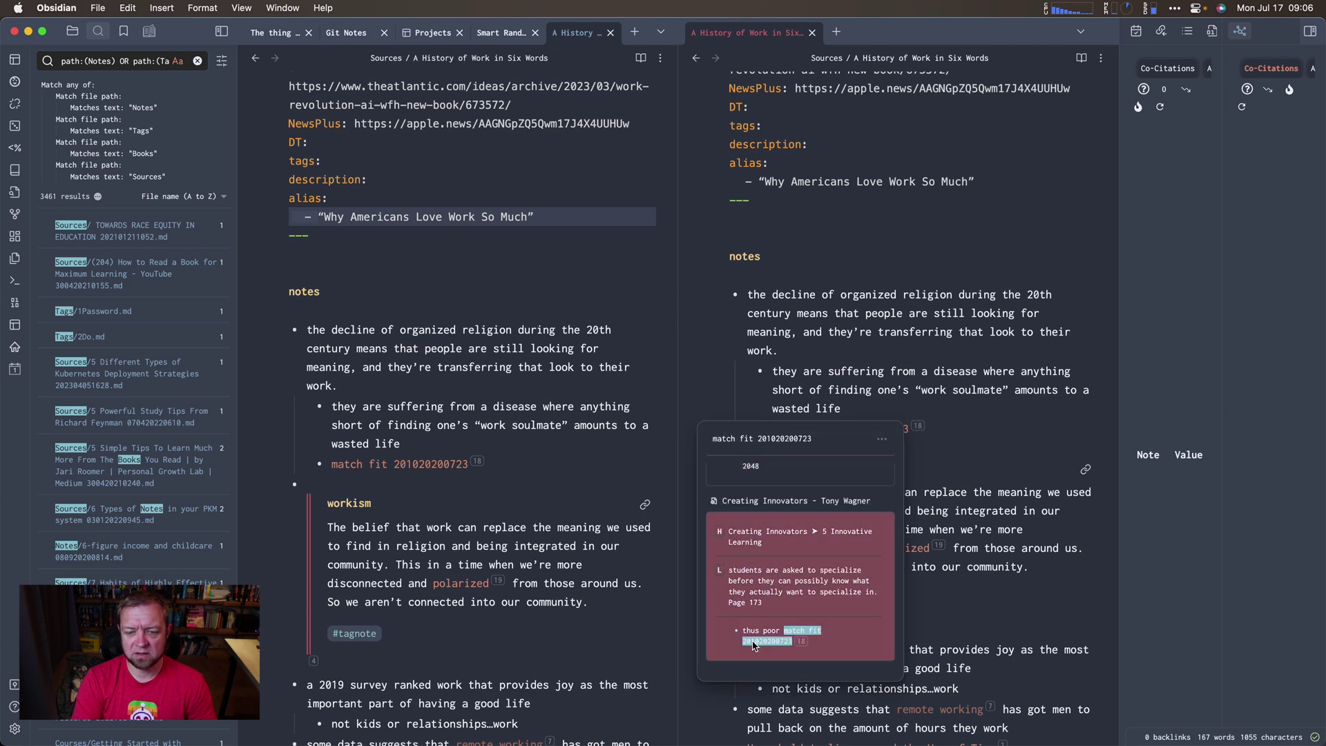
pyautogui.click(786, 563)
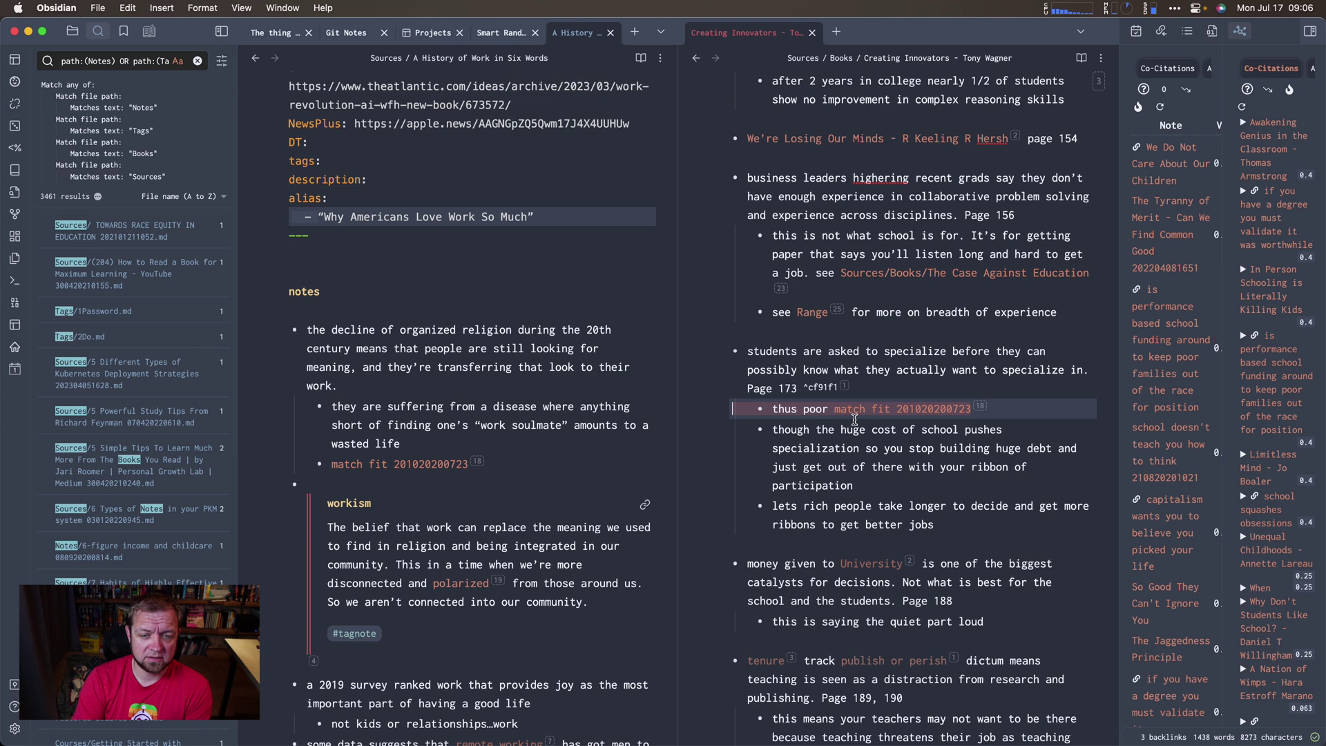
# Close the Creating Innovators pane and open the random note 'Silicon Valley Calls Theft Disruption'.
pyautogui.click(812, 33)
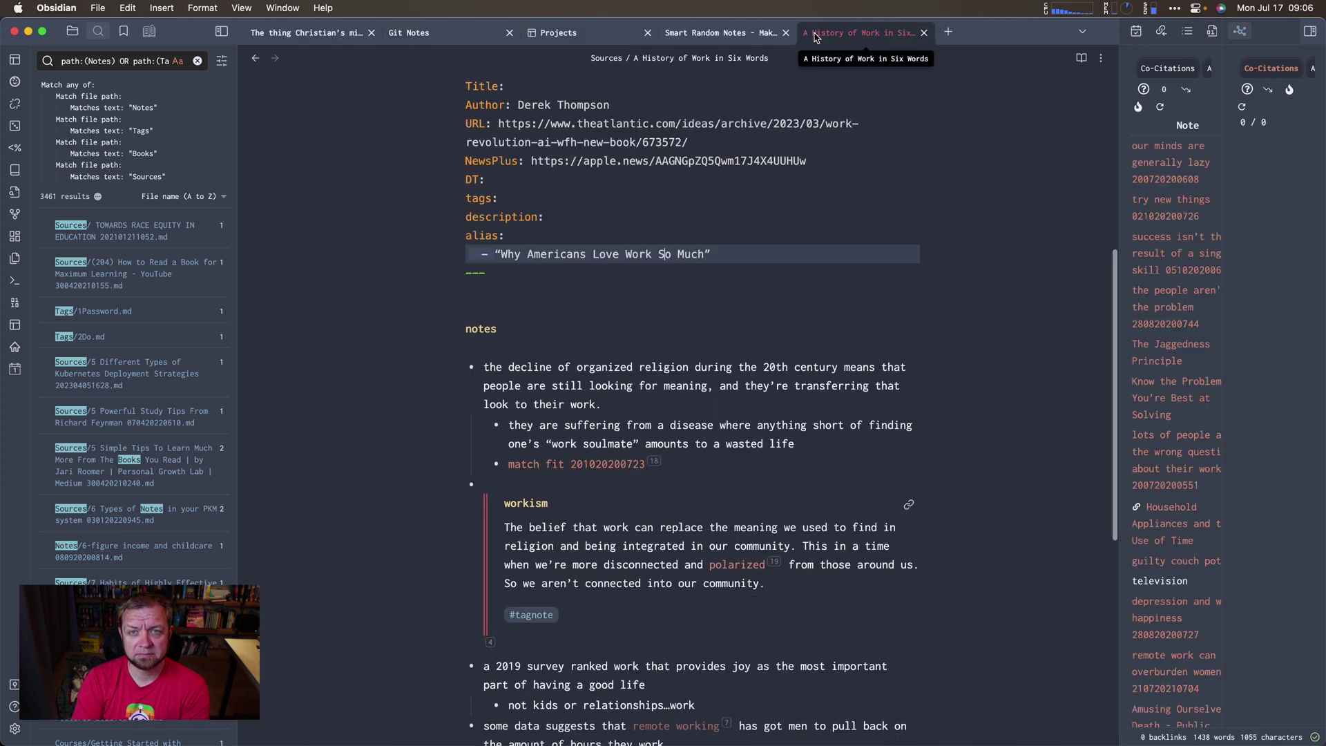
pyautogui.click(13, 127)
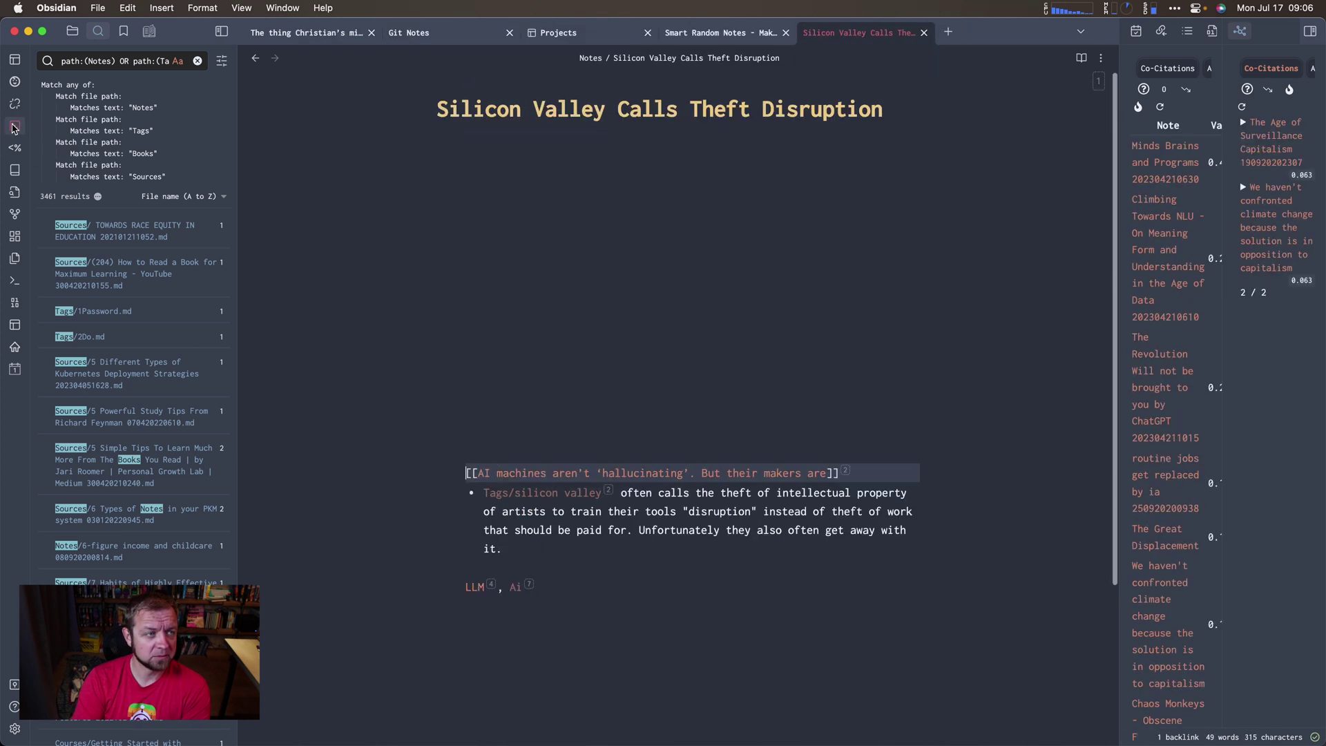